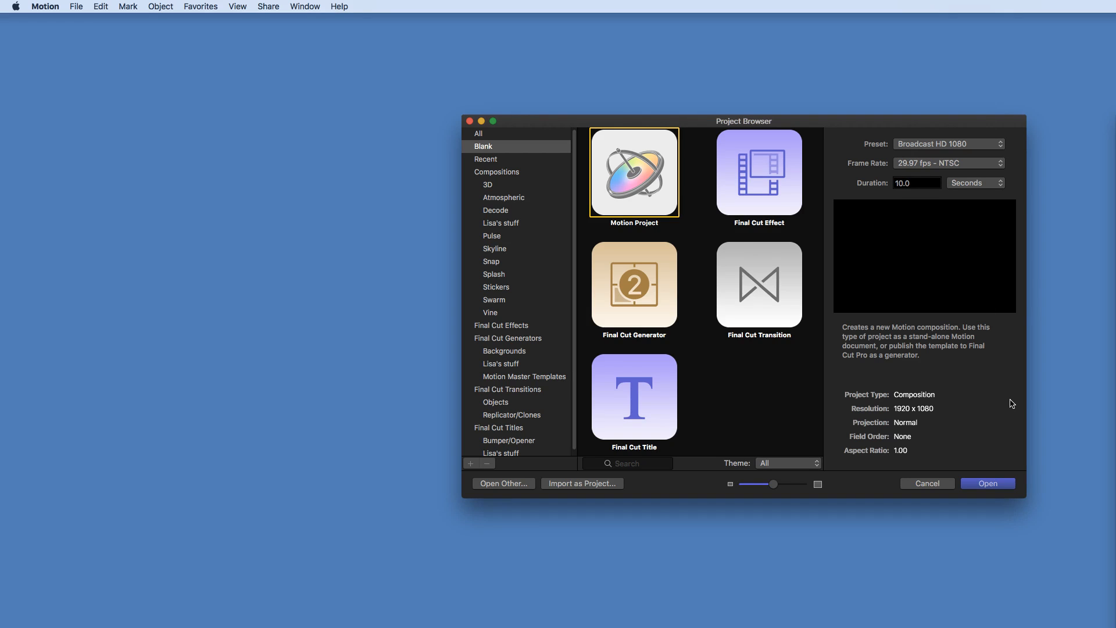
# - Set the duration and create a new blank Motion Project
pyautogui.click(911, 183)
pyautogui.write('15')
pyautogui.press('Return')
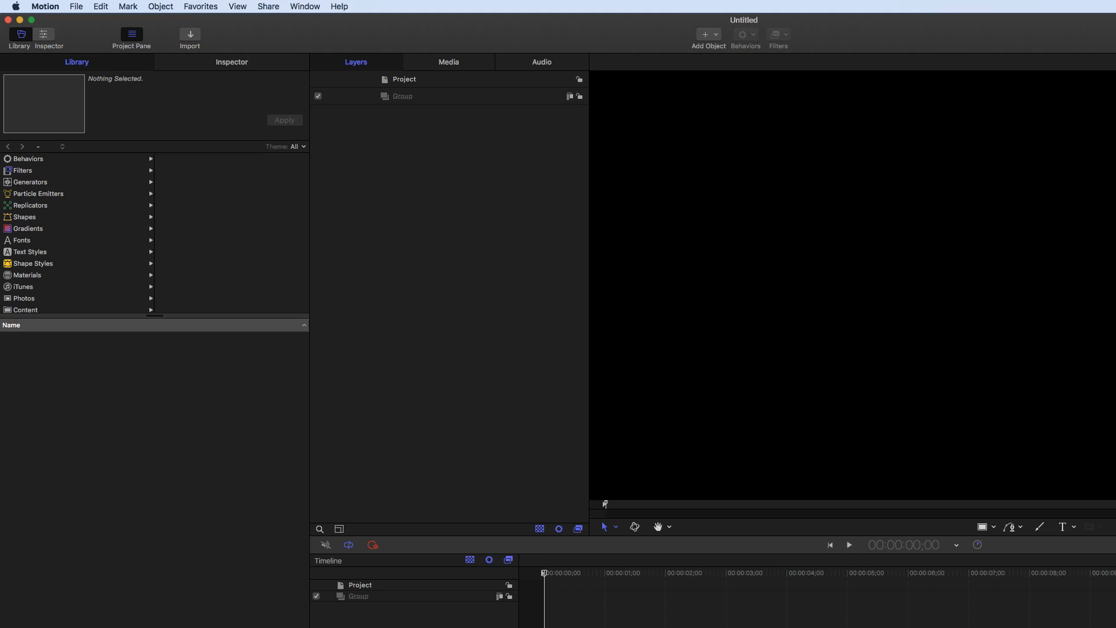
# - Enlarge the project window and set the canvas zoom to Fit
pyautogui.moveTo(1115, 627); pyautogui.dragTo(1110, 624)
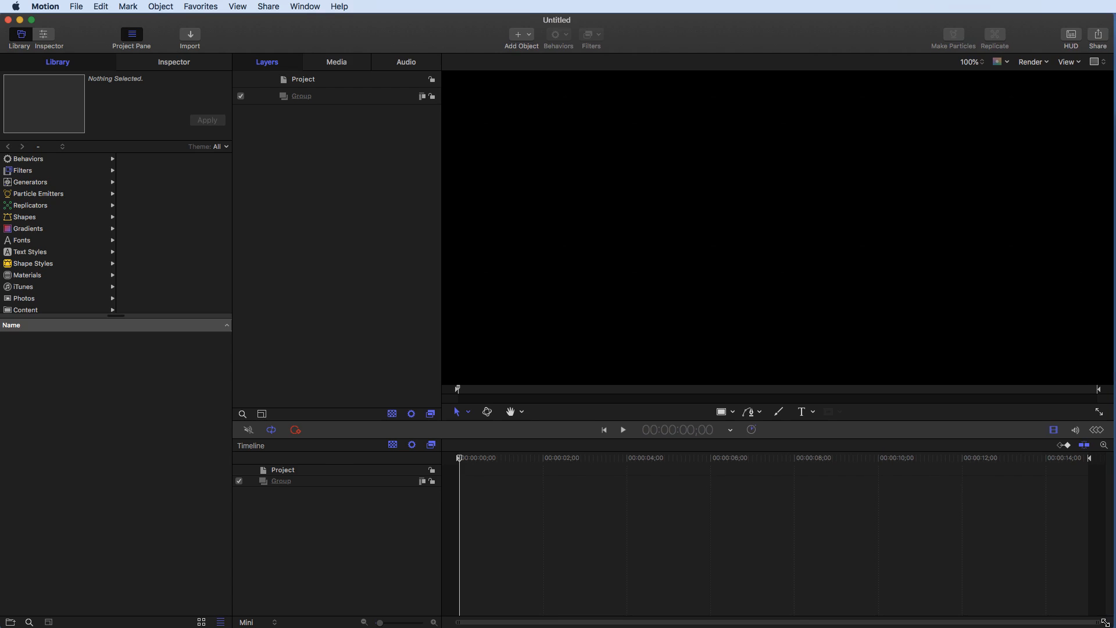
pyautogui.click(982, 61)
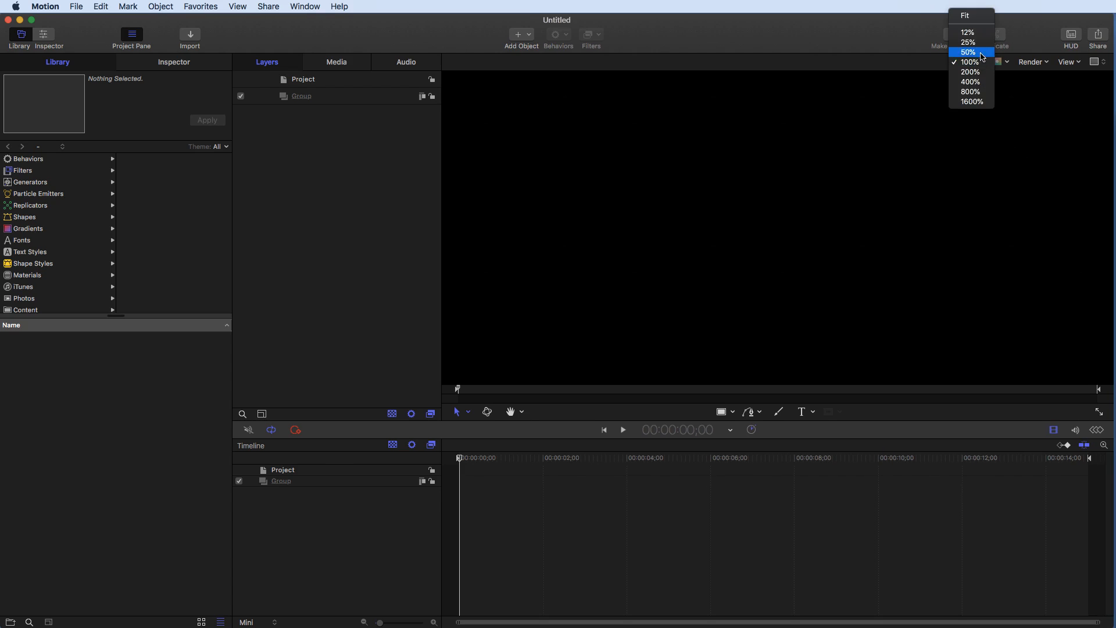
pyautogui.click(967, 16)
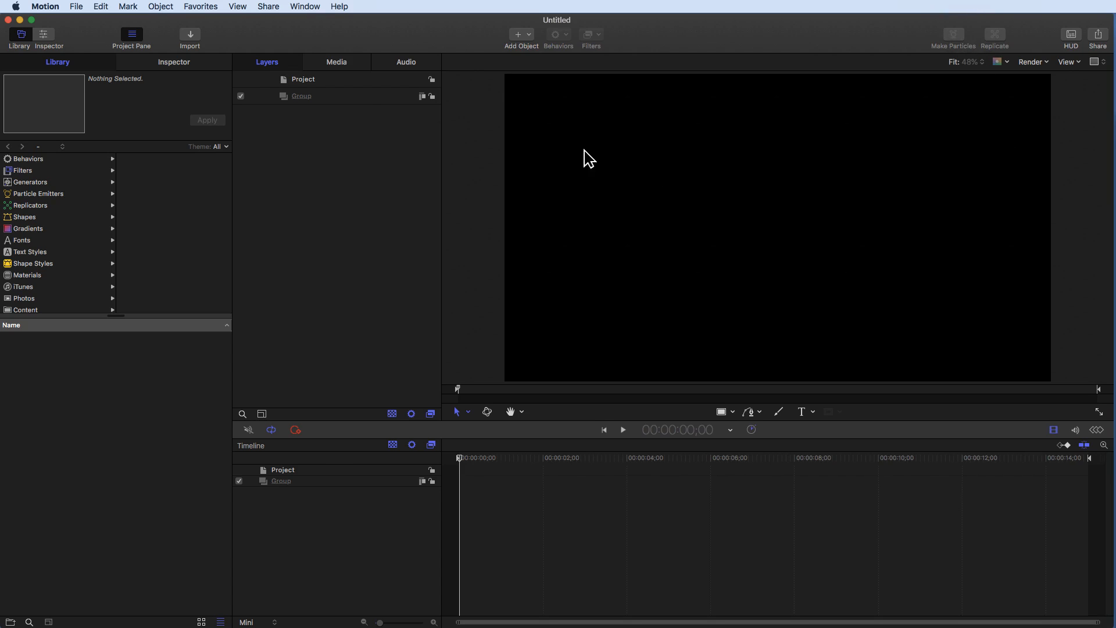
# - Save the project as TextPath2.motn in the Text02 folder
pyautogui.click(76, 7)
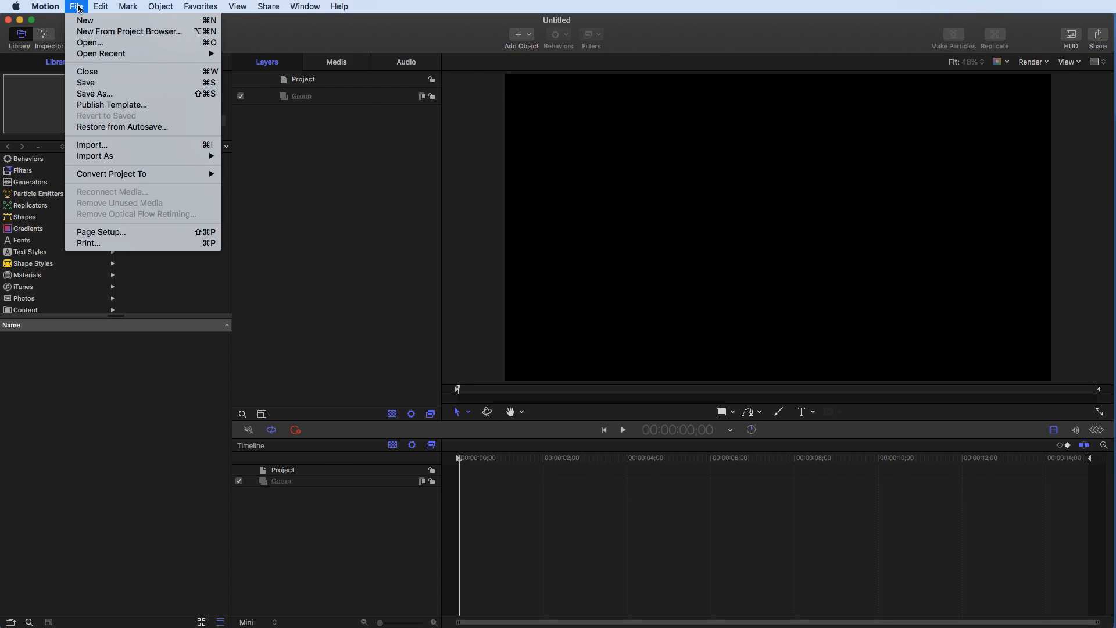
pyautogui.click(86, 84)
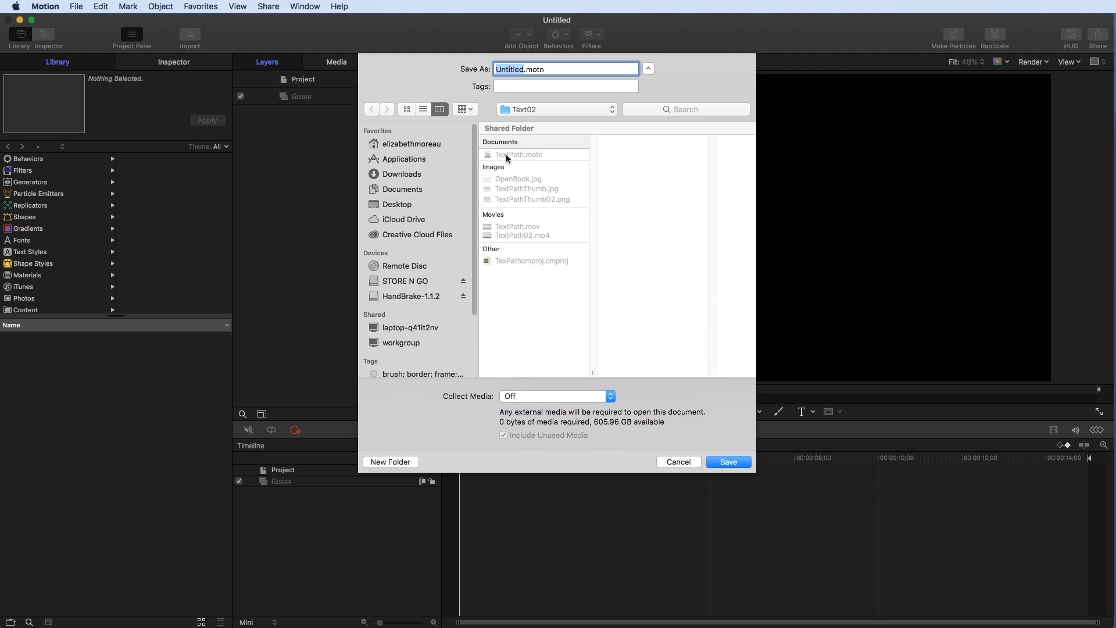
pyautogui.click(497, 155)
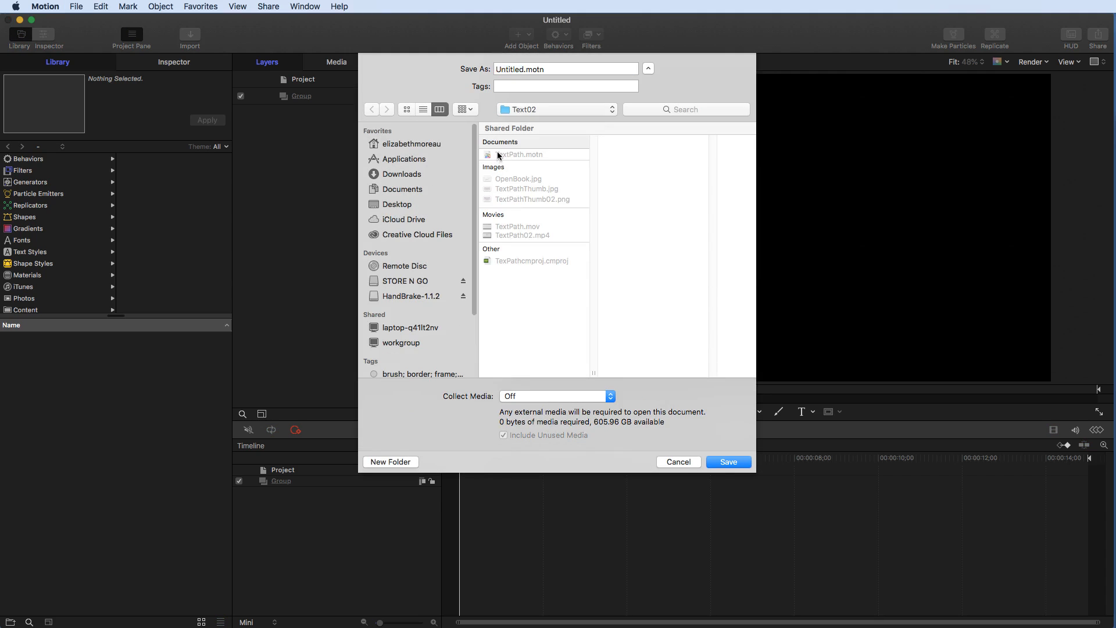
pyautogui.click(525, 68)
pyautogui.write('2')
pyautogui.click(727, 460)
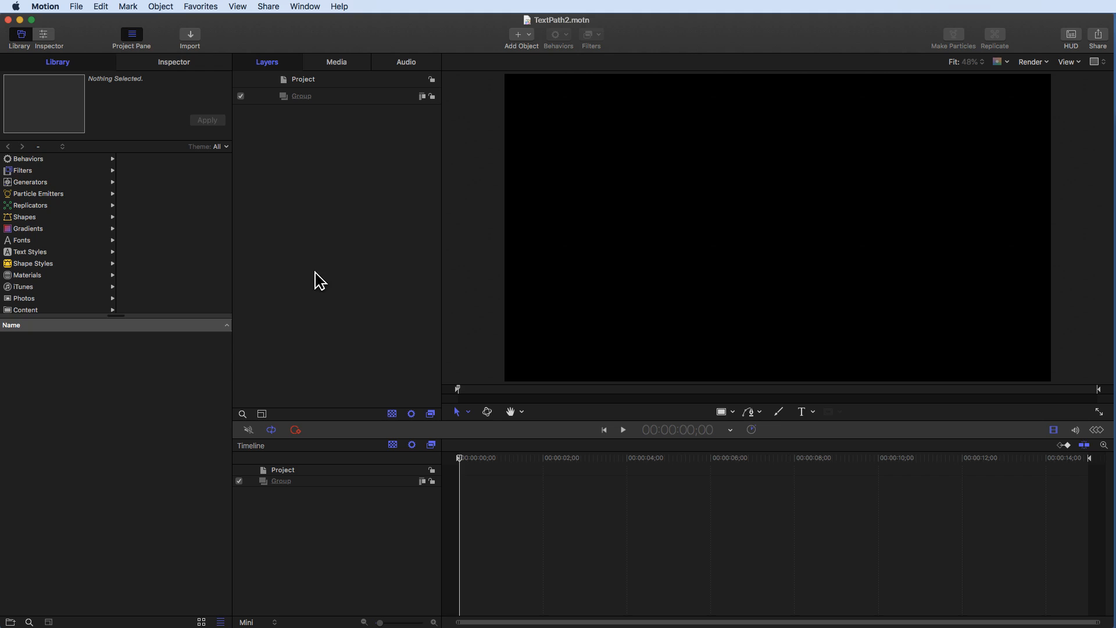
# - Add a Color Solid generator from the library into the group
pyautogui.click(352, 97)
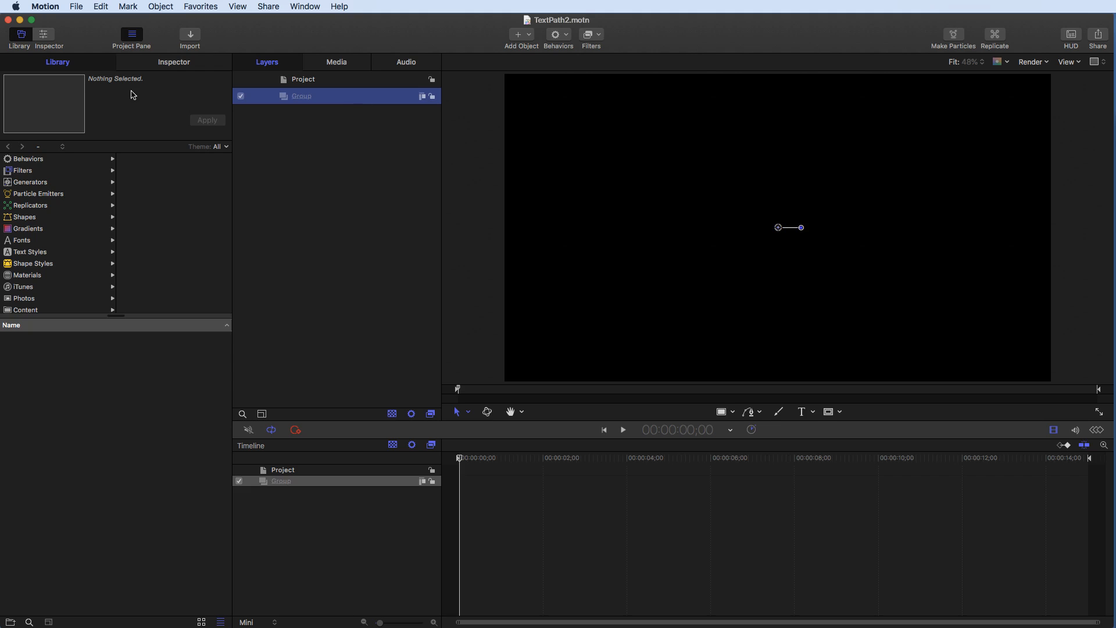
pyautogui.click(62, 62)
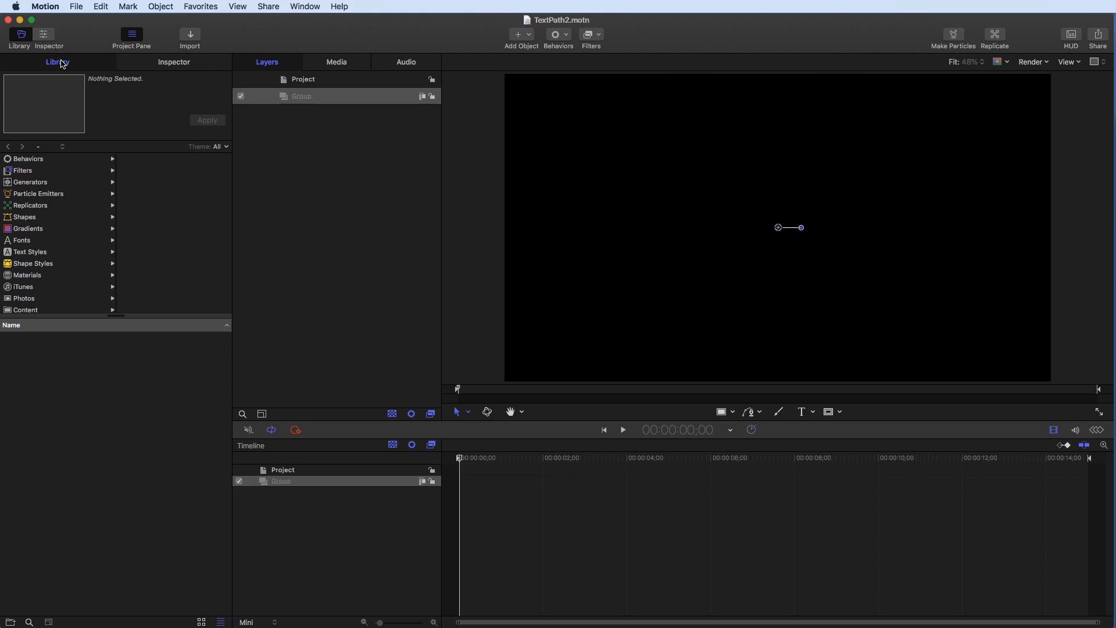
pyautogui.click(32, 170)
pyautogui.click(26, 182)
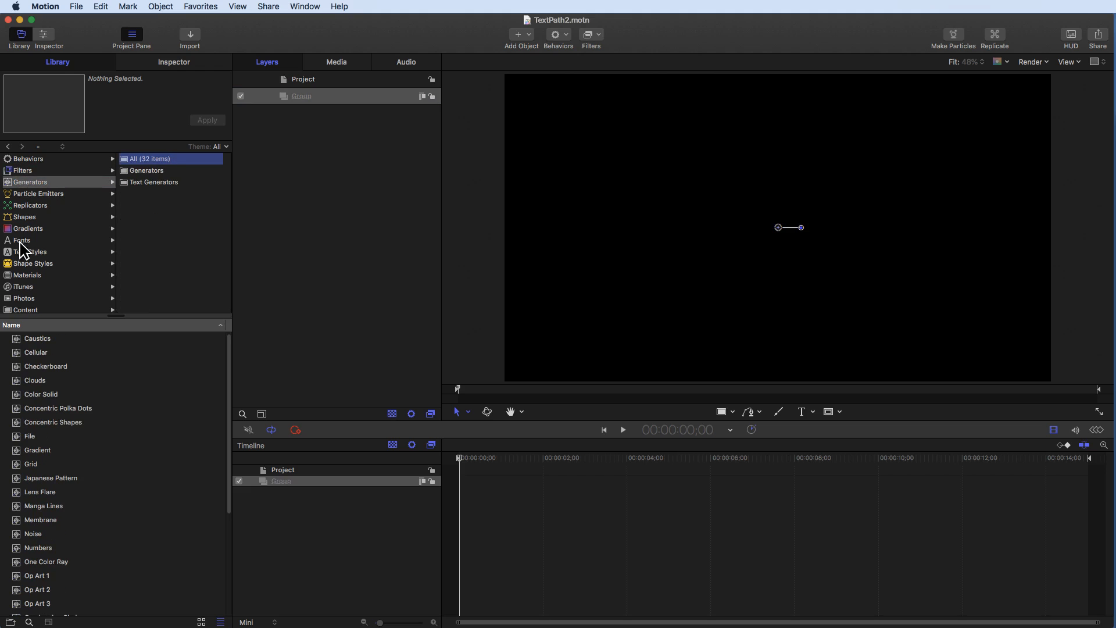
pyautogui.click(36, 395)
pyautogui.click(205, 121)
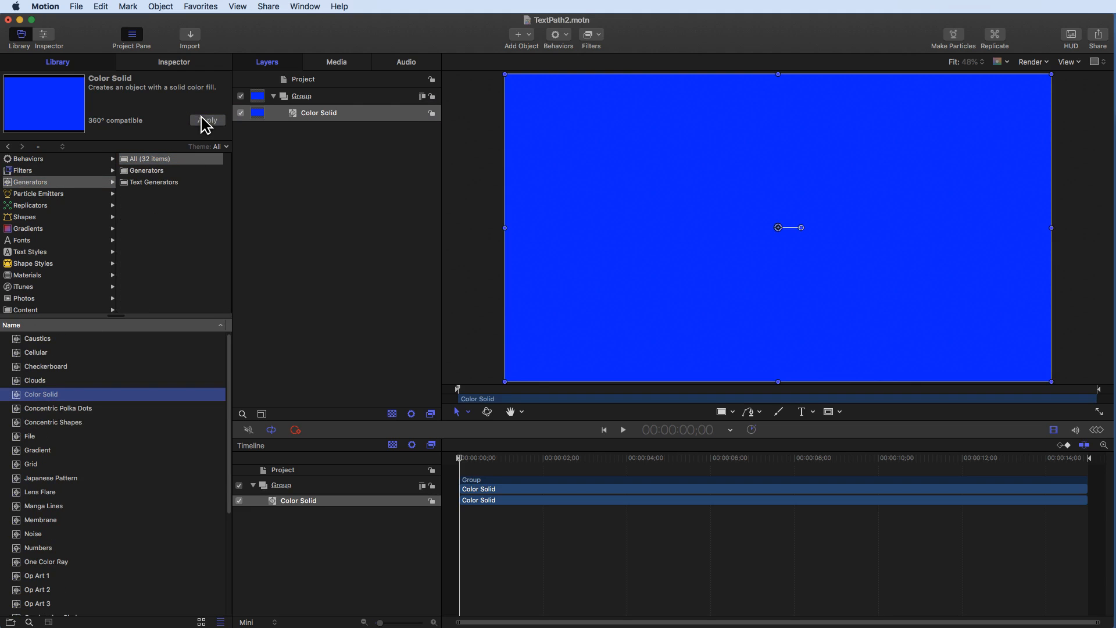
# - Set the Color Solid's colour to Silver
pyautogui.click(159, 61)
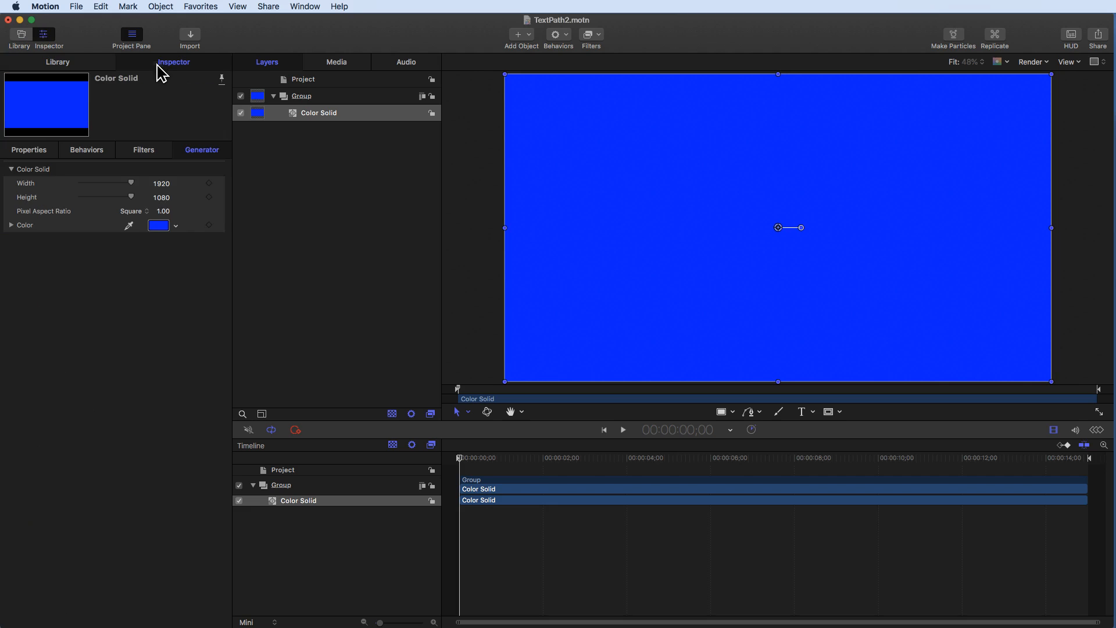
pyautogui.click(158, 226)
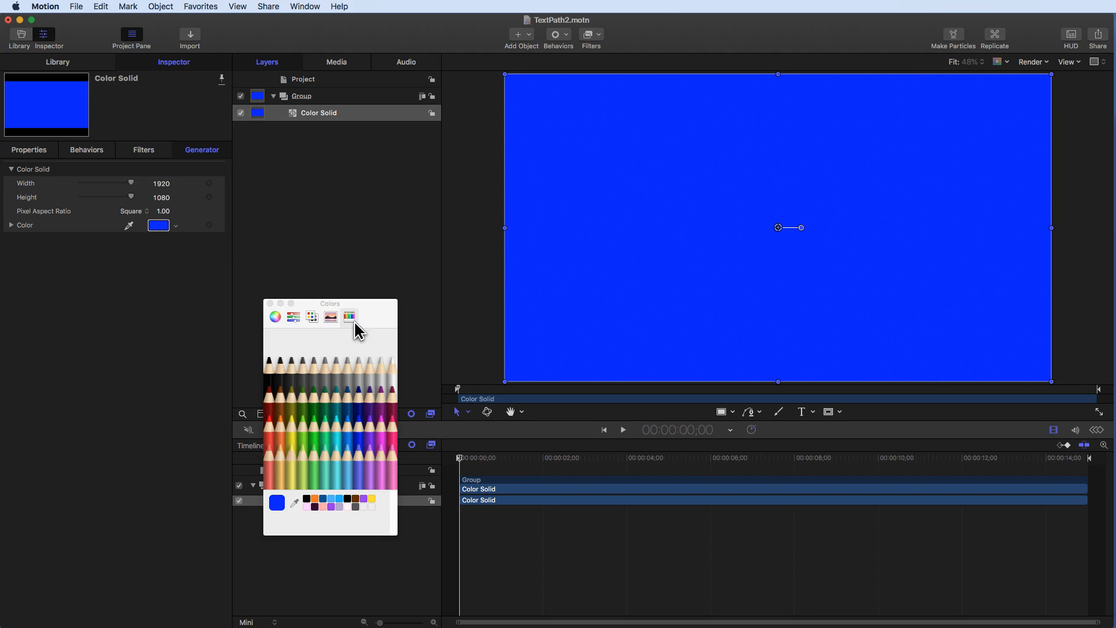
pyautogui.click(370, 376)
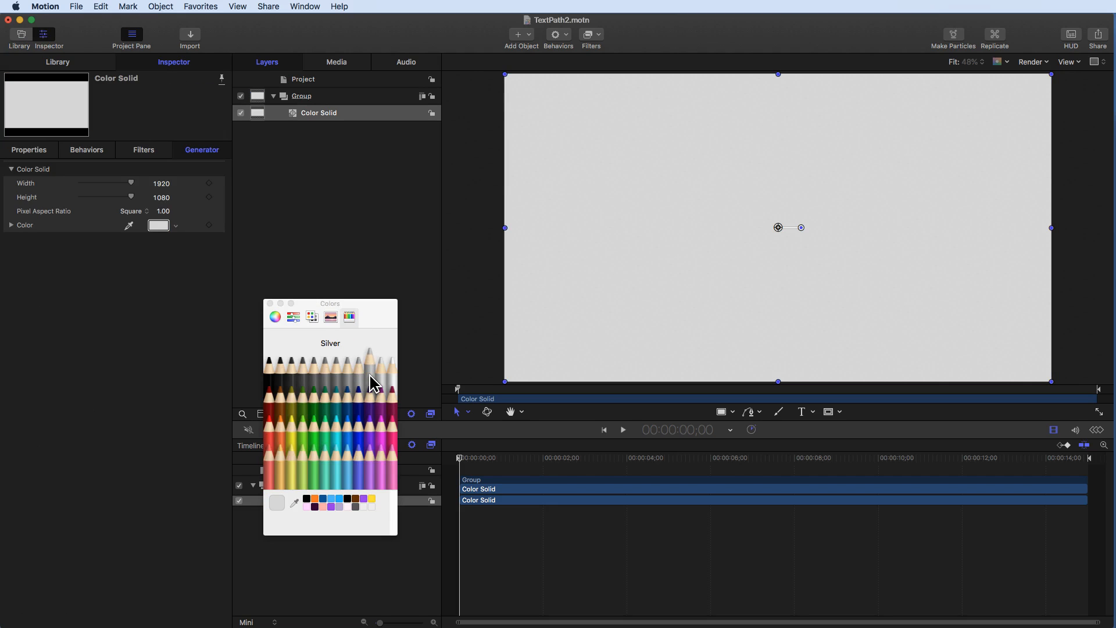
pyautogui.click(269, 302)
# - Rename the group as background, lock it and collapse it
pyautogui.doubleClick(315, 98)
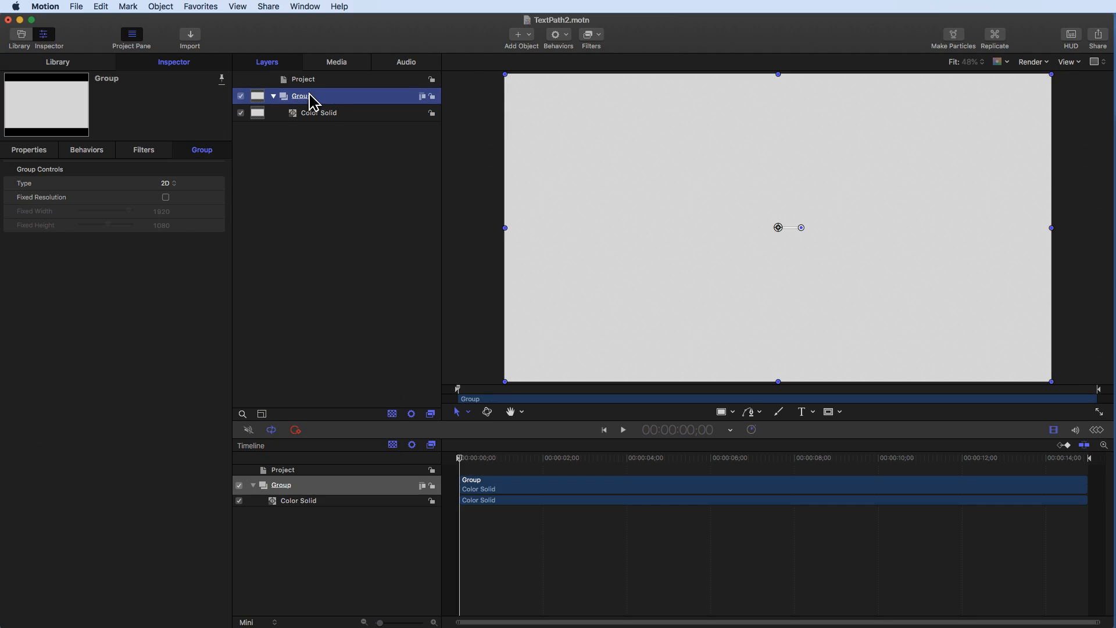
pyautogui.write('backg')
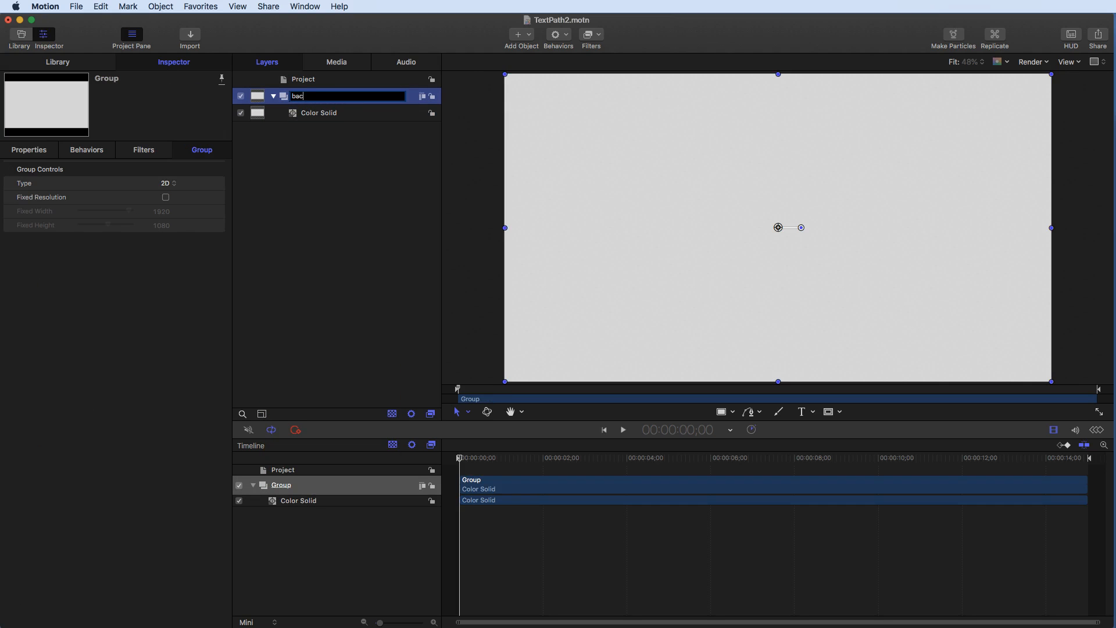
pyautogui.click(359, 133)
pyautogui.click(433, 96)
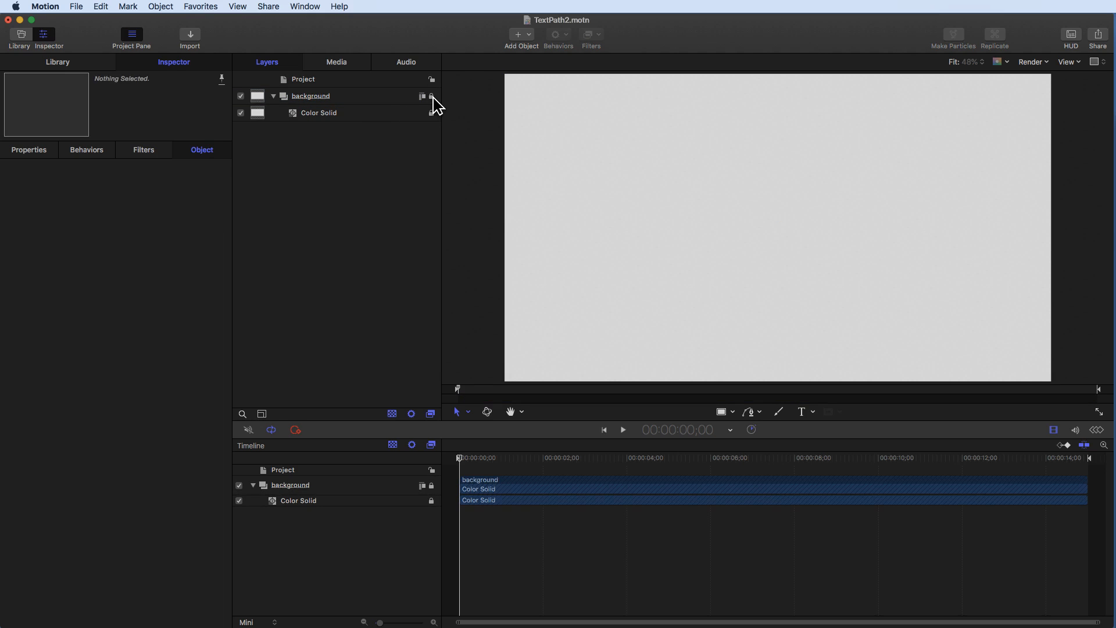
pyautogui.click(273, 96)
# - Create a new group and name it Text
pyautogui.rightClick(338, 162)
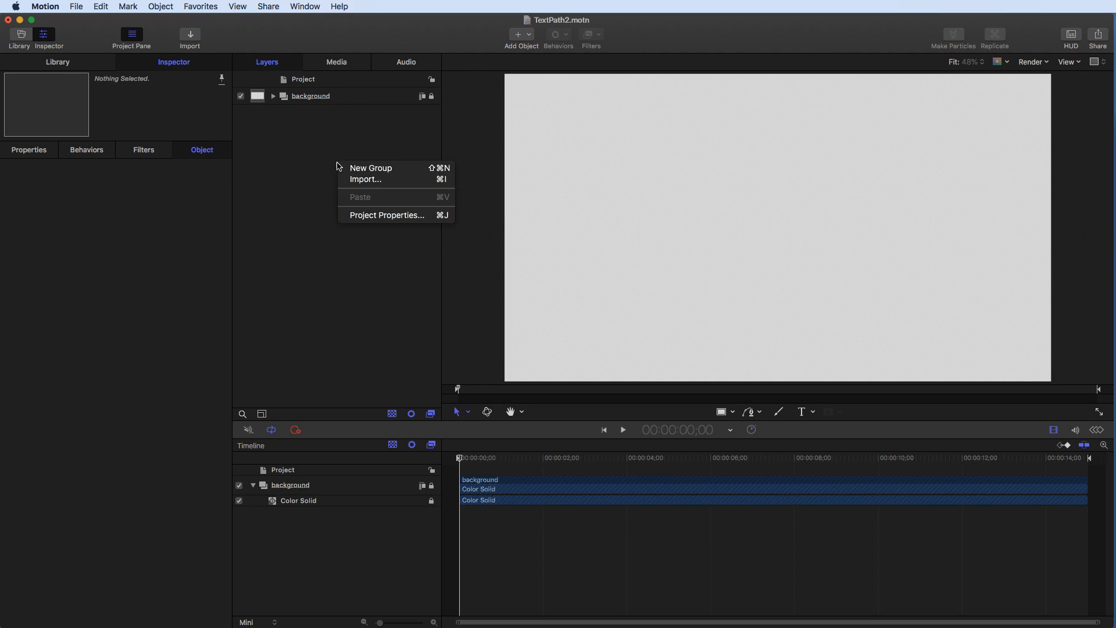
pyautogui.click(347, 167)
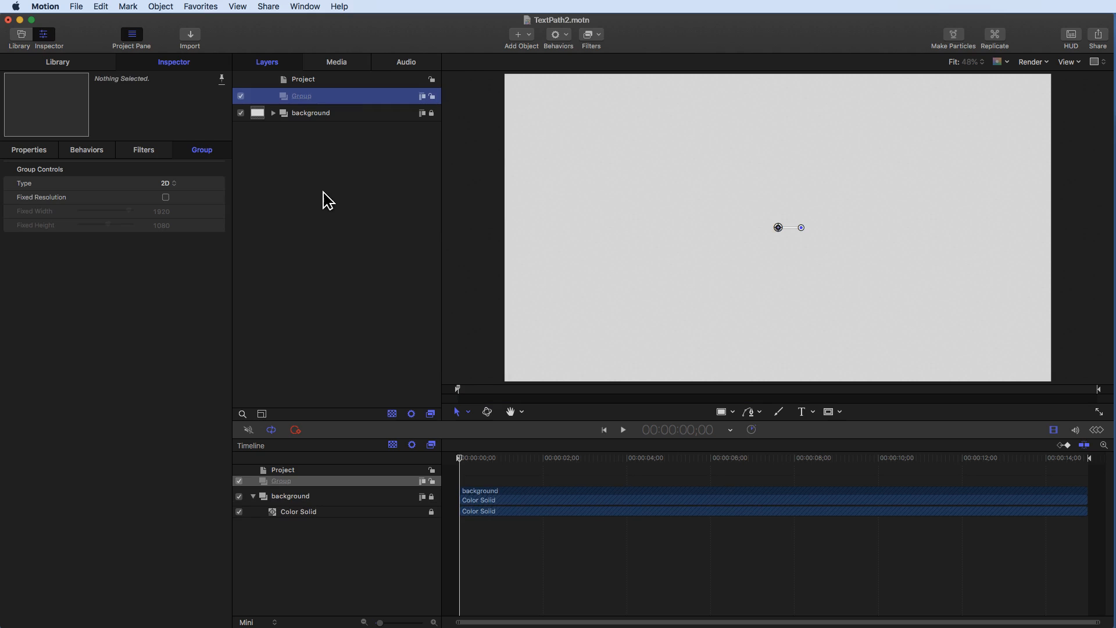
pyautogui.doubleClick(301, 97)
pyautogui.write('T')
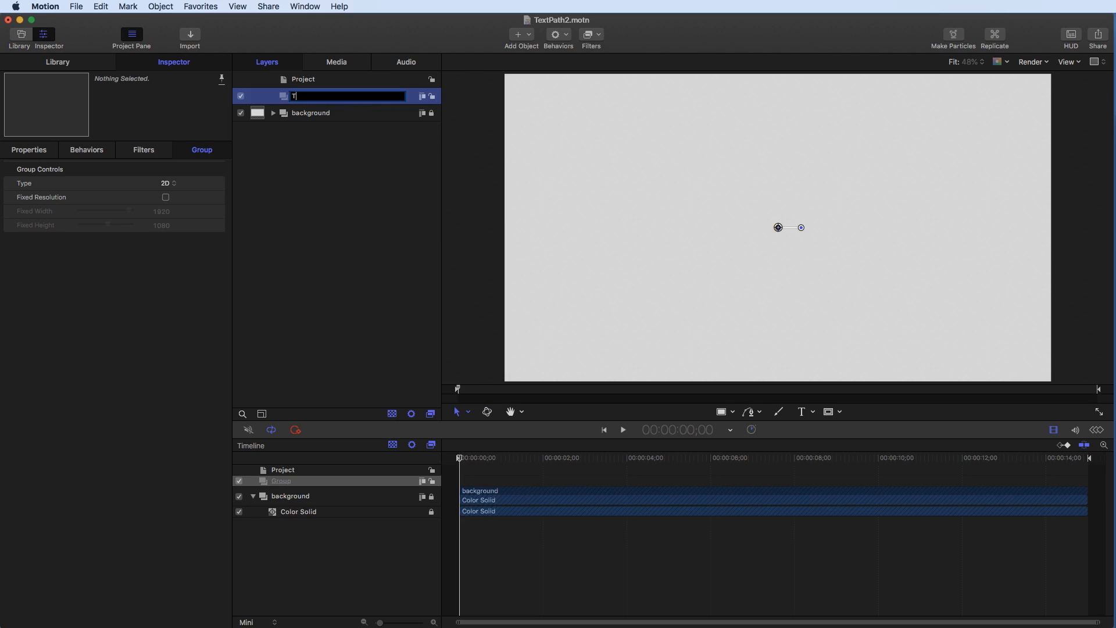
pyautogui.press('Return')
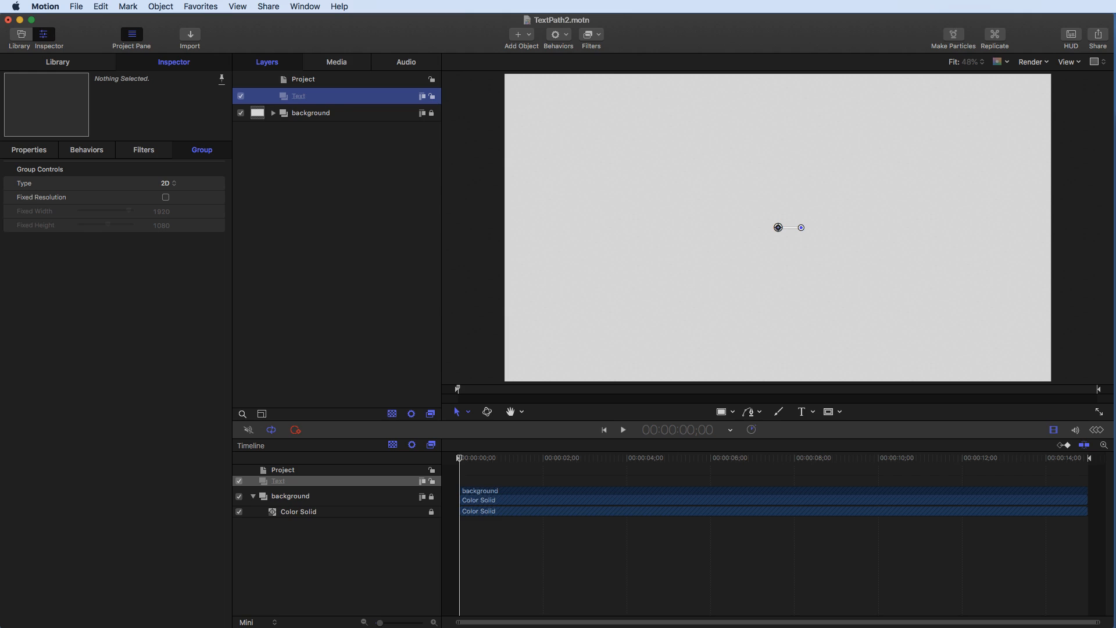
pyautogui.click(299, 193)
# - Create another new group and name it Beziers
pyautogui.rightClick(314, 169)
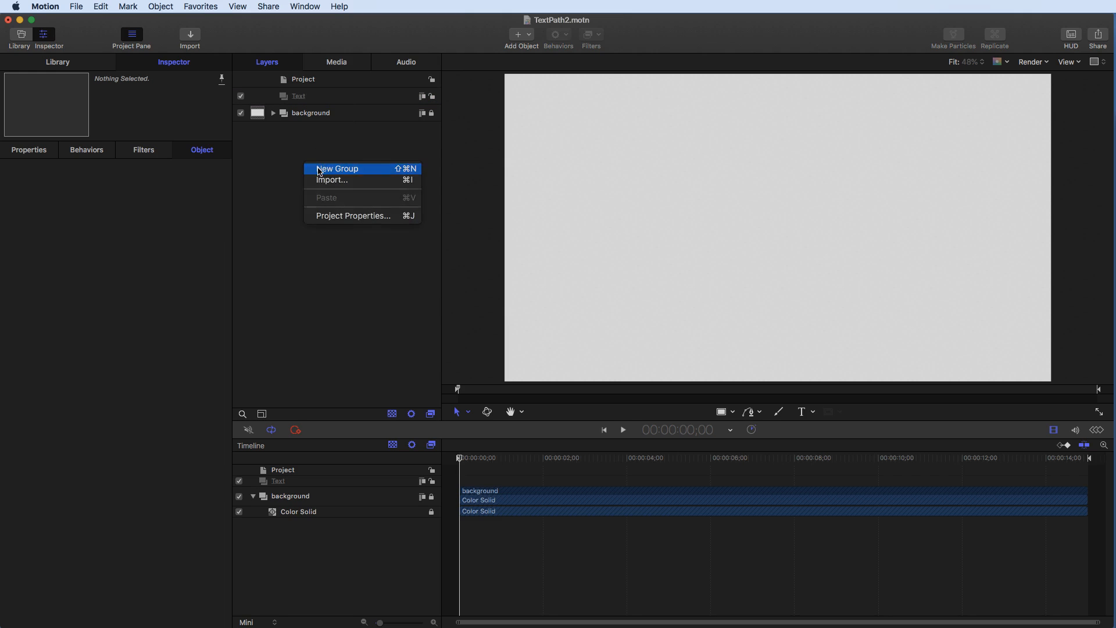
pyautogui.click(319, 169)
pyautogui.doubleClick(326, 97)
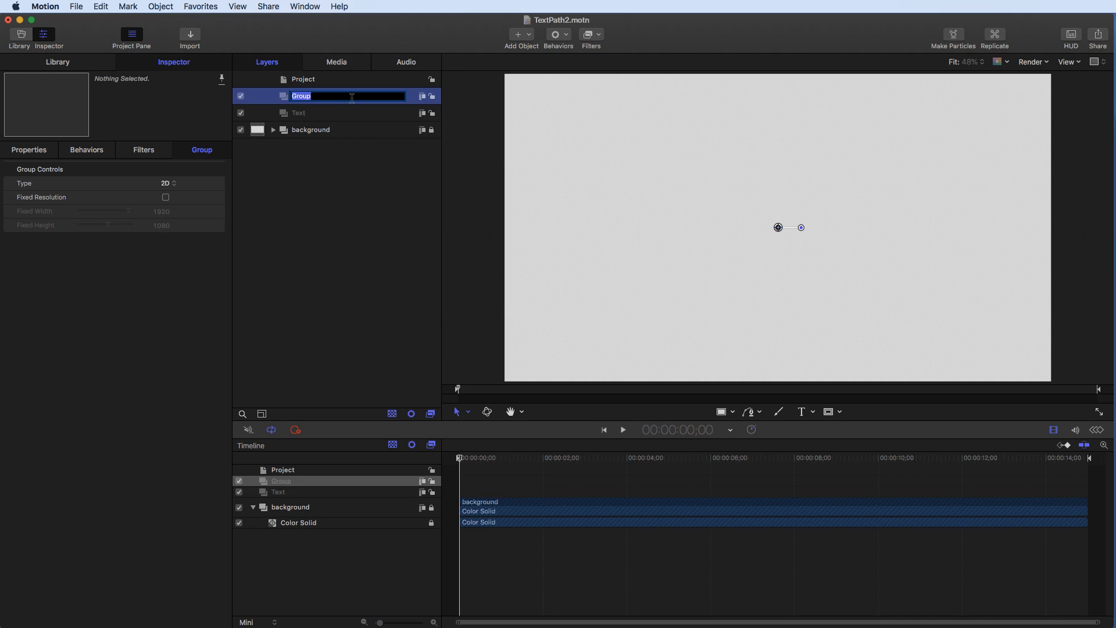
pyautogui.write('Be')
pyautogui.click(301, 203)
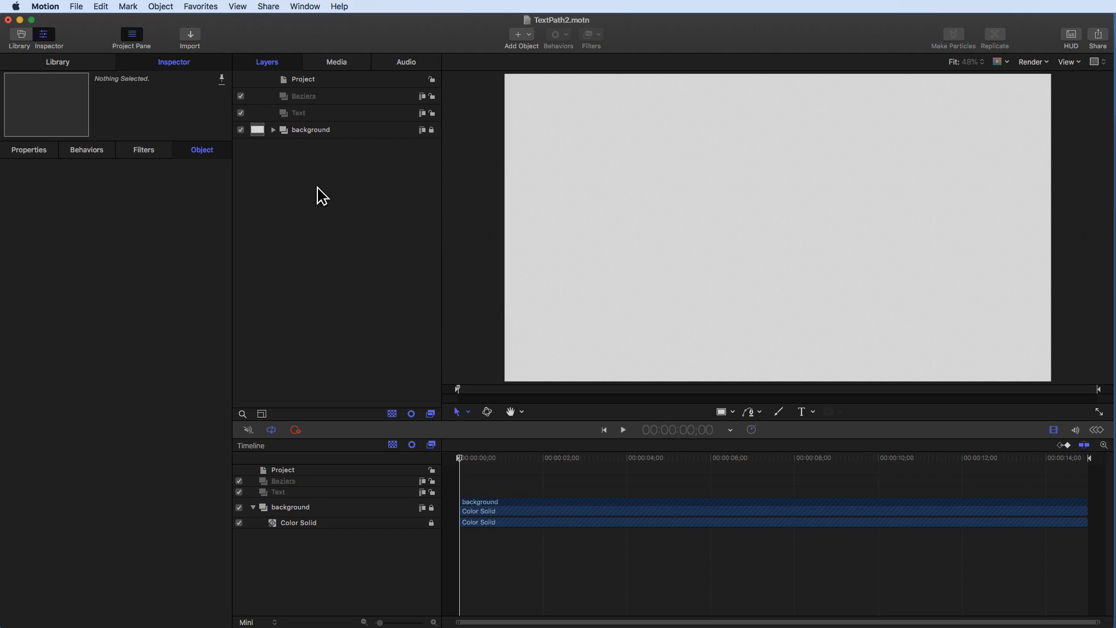
# - Create a third new group and name it Shapes
pyautogui.rightClick(322, 171)
pyautogui.click(329, 179)
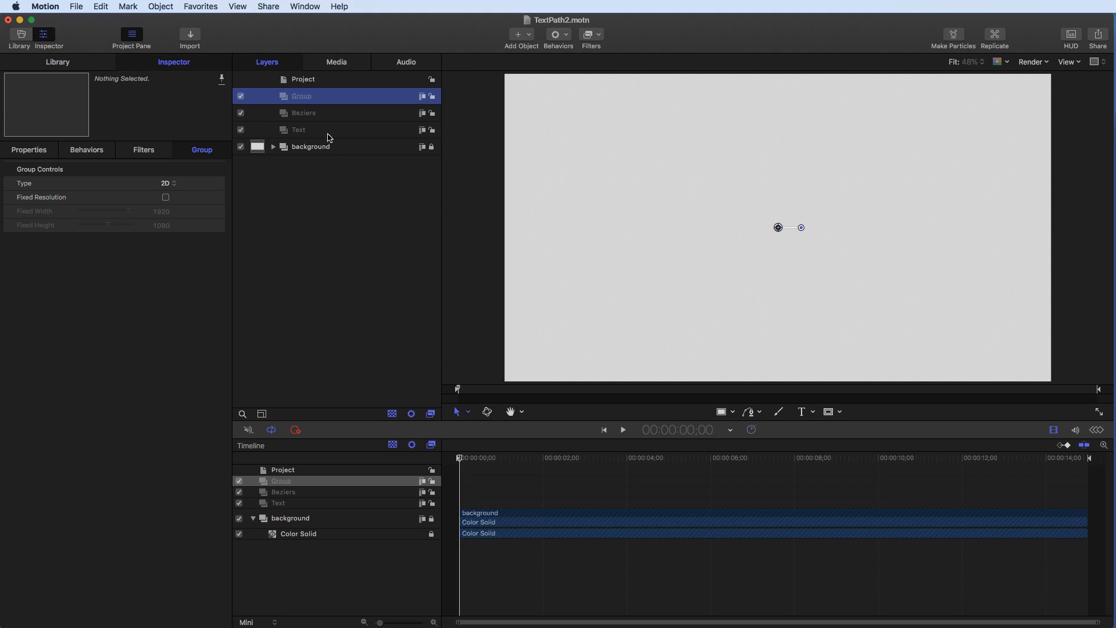
pyautogui.doubleClick(303, 97)
pyautogui.write('S')
pyautogui.press('Return')
pyautogui.click(256, 249)
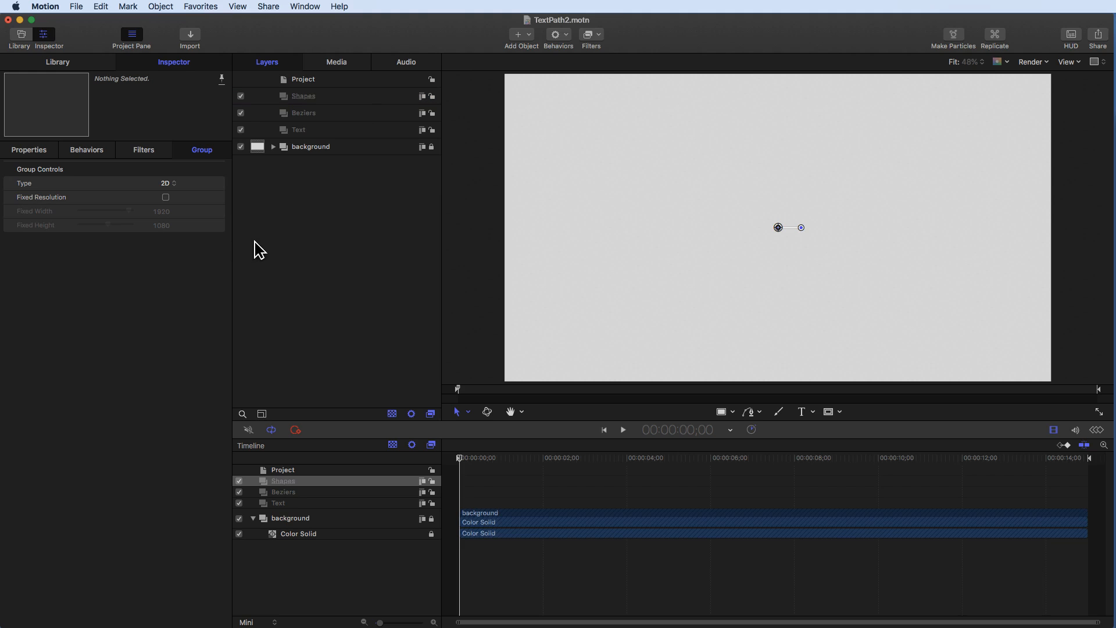
# - Add a text layer reading Thanks to the Text group near the canvas centre
pyautogui.click(300, 132)
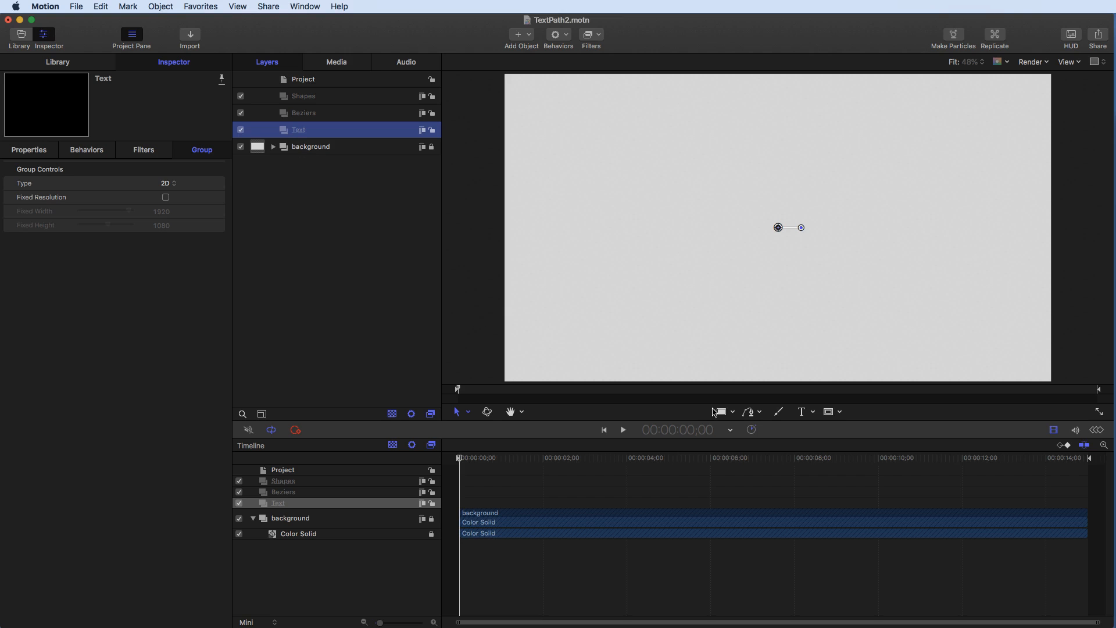
pyautogui.click(801, 412)
pyautogui.click(755, 215)
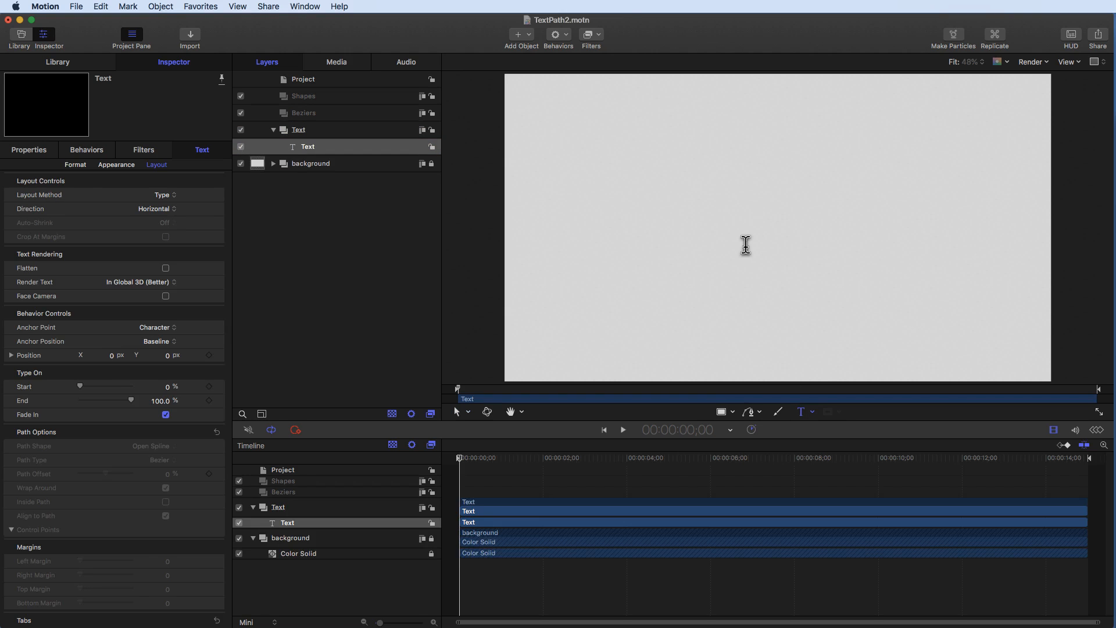
pyautogui.write('Thanks')
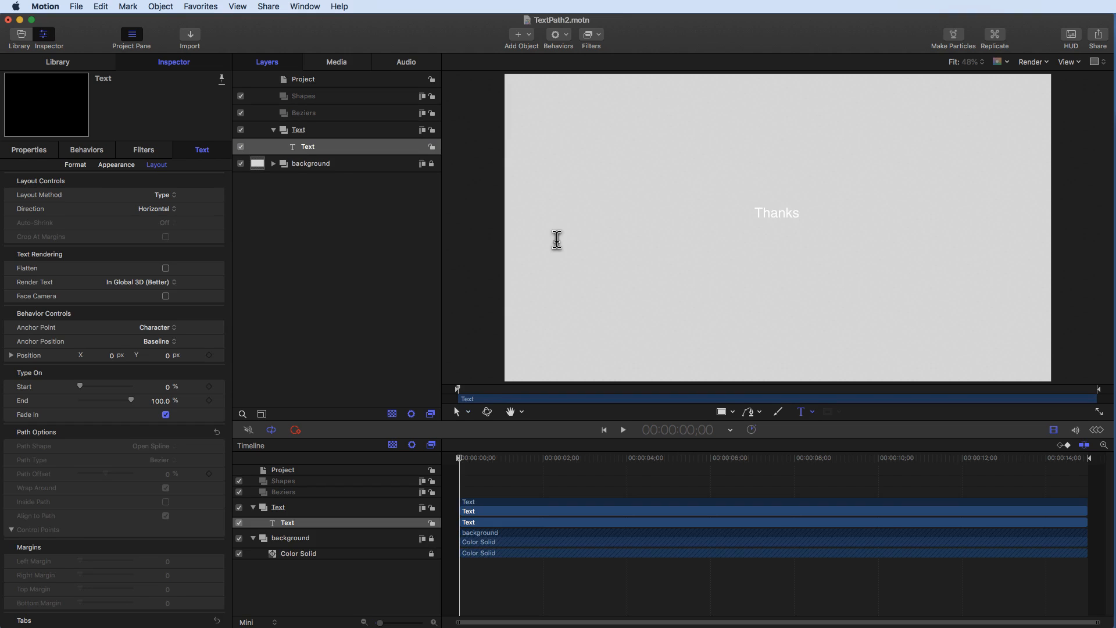
# - Set the Thanks text's font to Bradley Hand
pyautogui.click(458, 412)
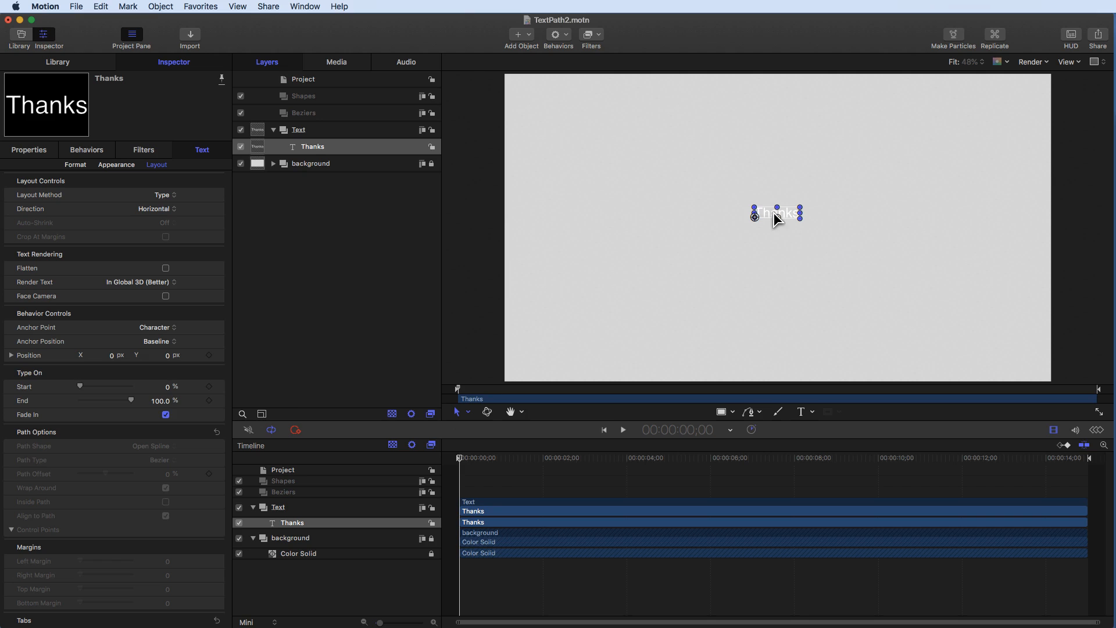
pyautogui.click(73, 166)
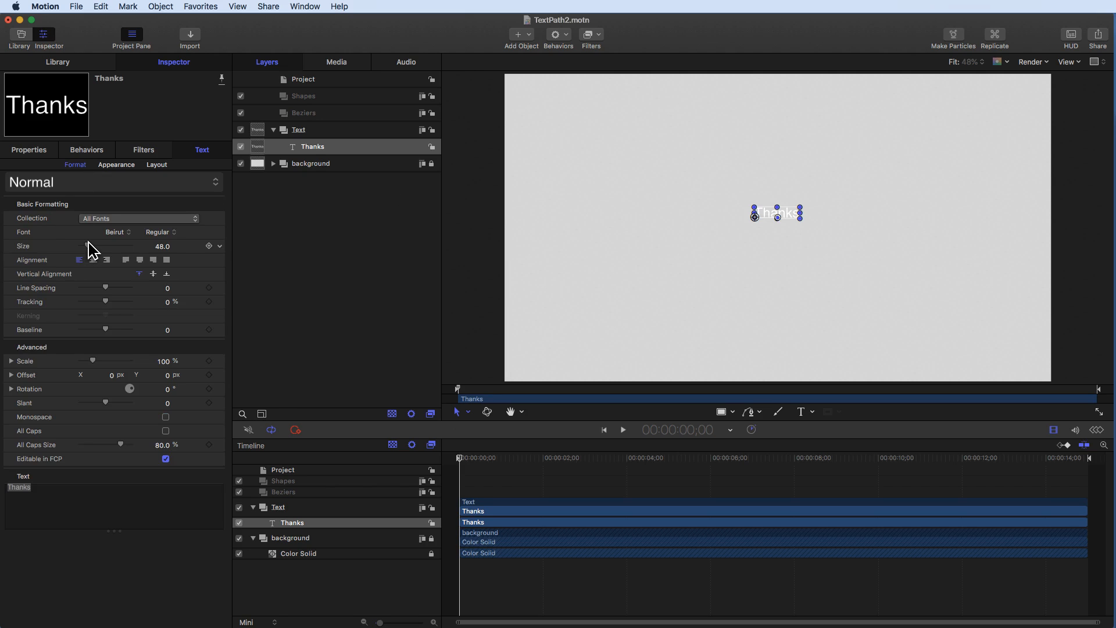
pyautogui.click(117, 234)
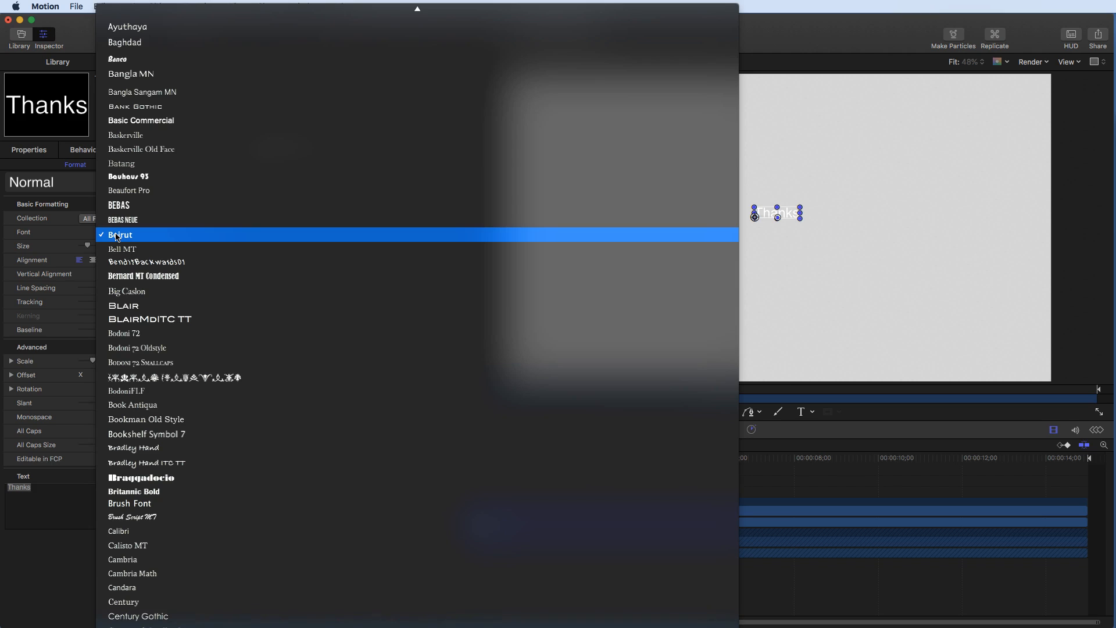
pyautogui.click(138, 448)
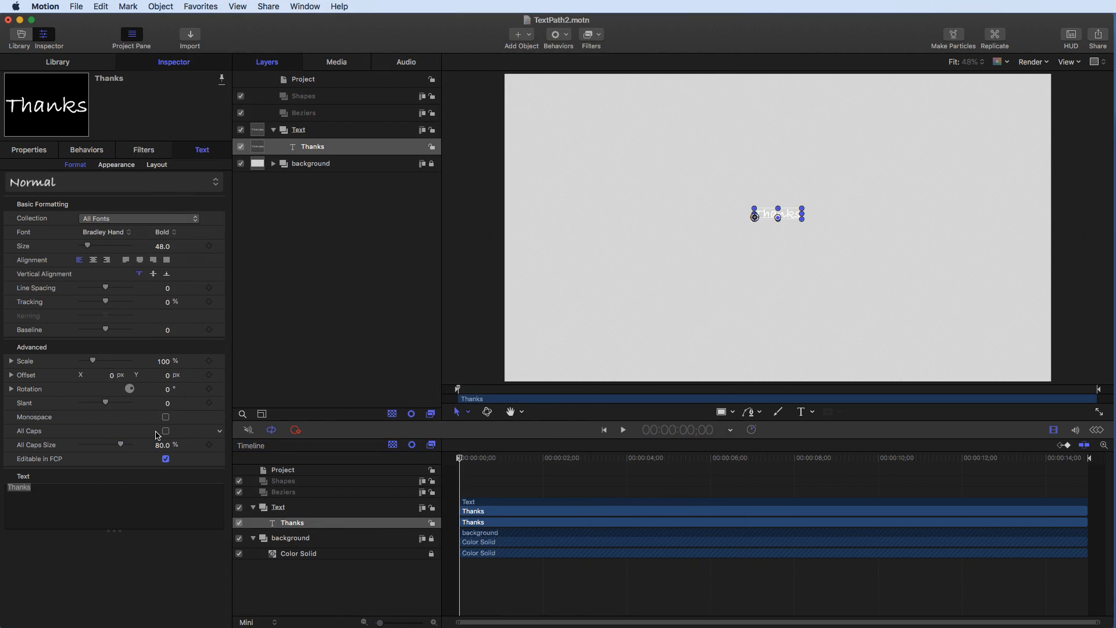
# - Keep the Bradley Hand font and increase the Thanks text size to 288
pyautogui.click(123, 234)
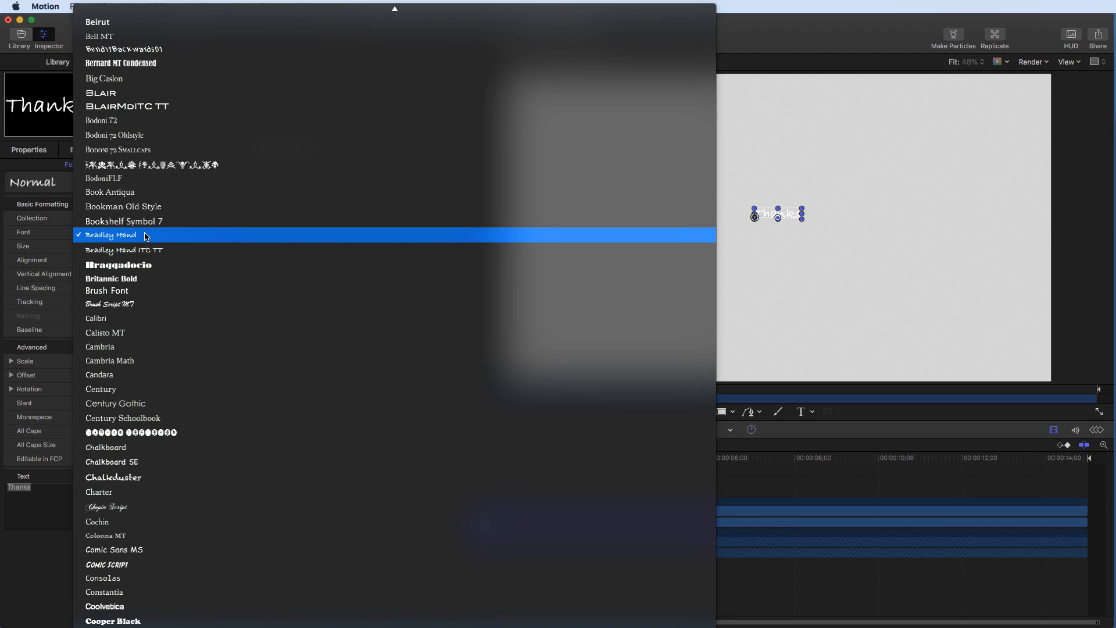
pyautogui.click(146, 236)
pyautogui.moveTo(87, 247); pyautogui.dragTo(143, 253)
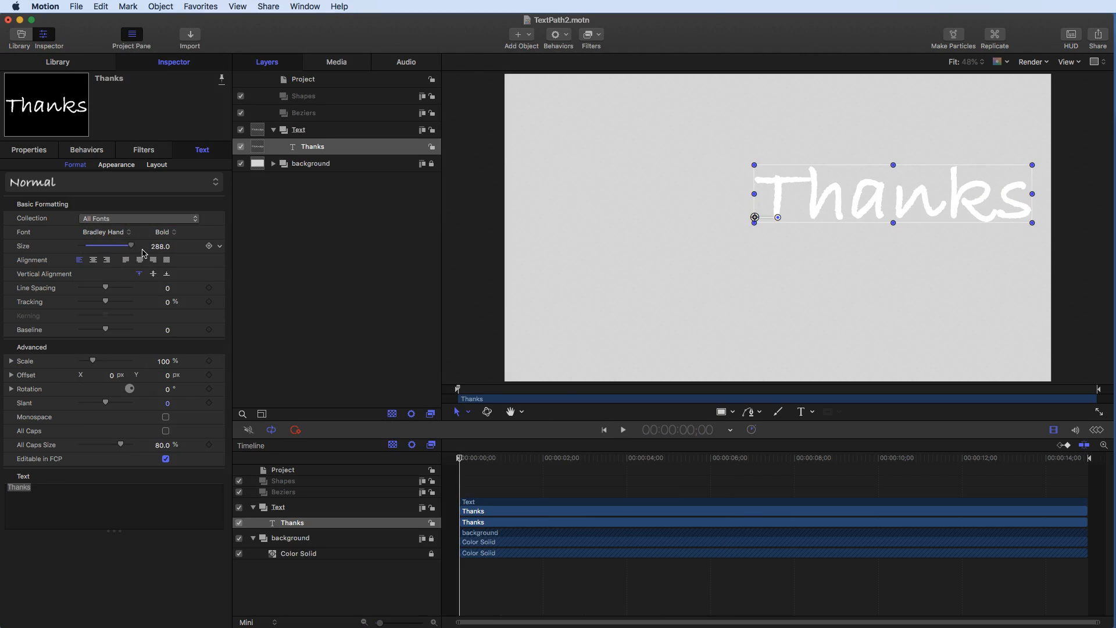
# - Drag the Thanks text across the canvas to reposition it
pyautogui.moveTo(754, 222); pyautogui.dragTo(534, 216)
pyautogui.moveTo(809, 214); pyautogui.dragTo(889, 259)
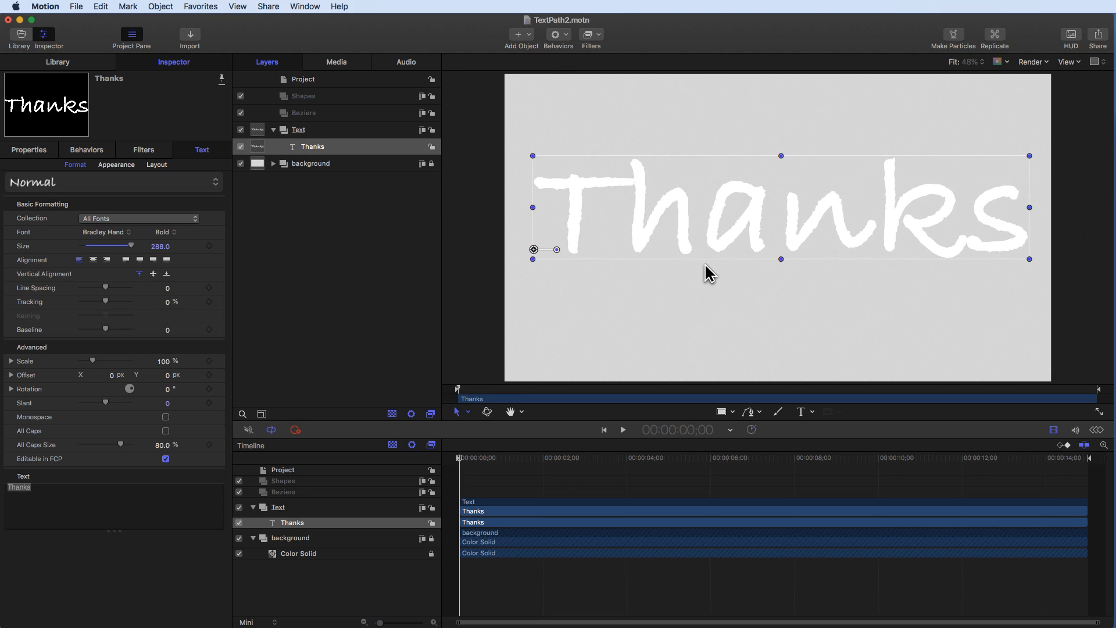
pyautogui.moveTo(711, 232); pyautogui.dragTo(696, 232)
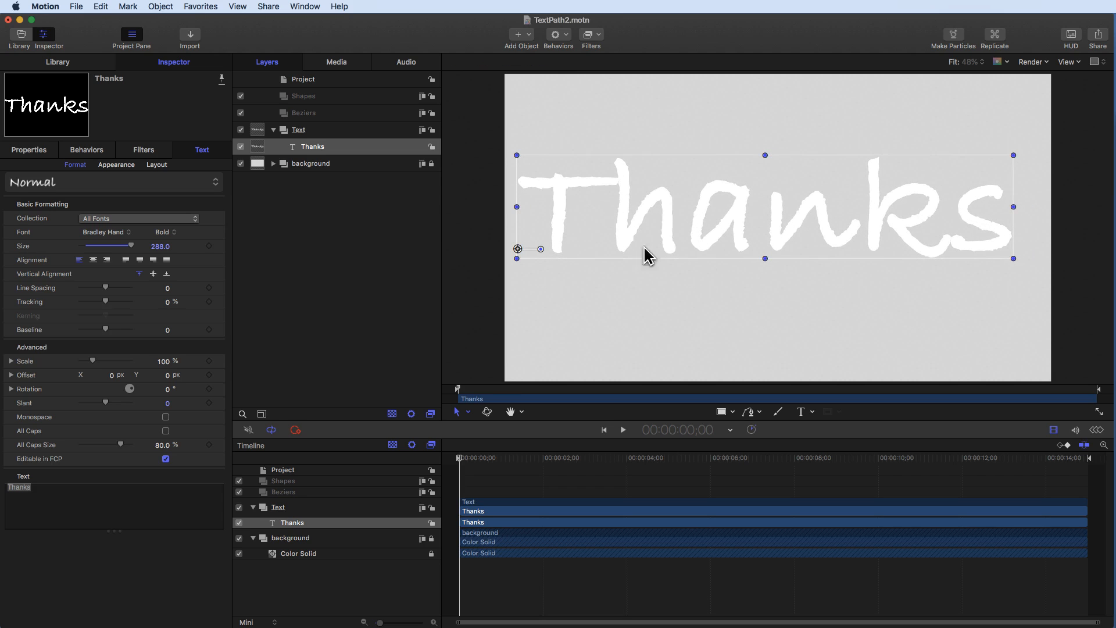
# - Centre-align the Thanks text and reset its position to 0, 0
pyautogui.click(93, 260)
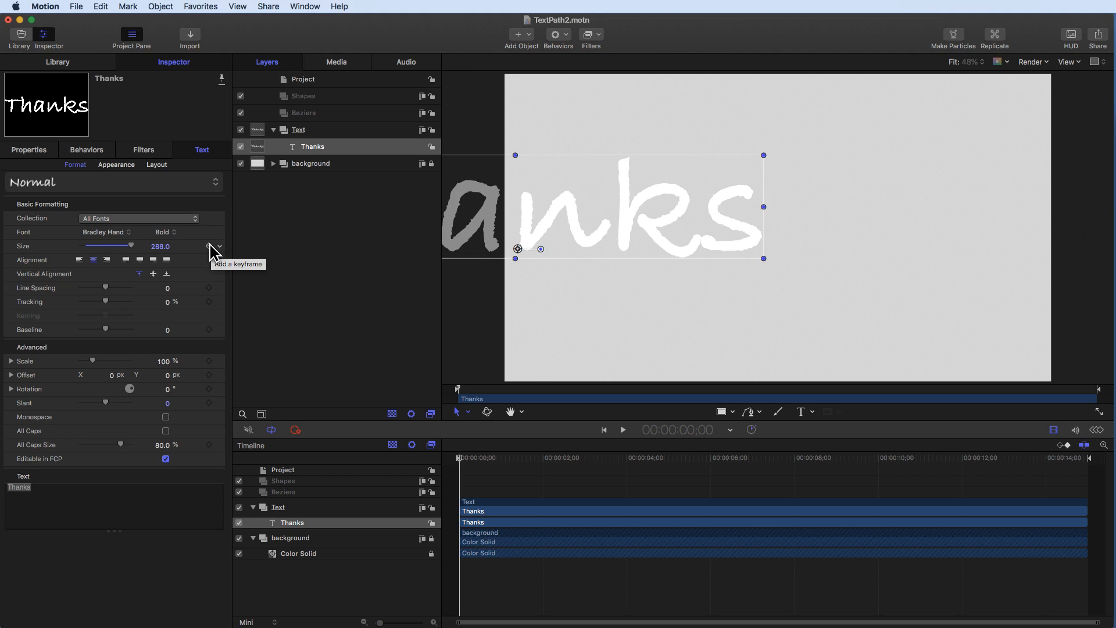
pyautogui.click(28, 152)
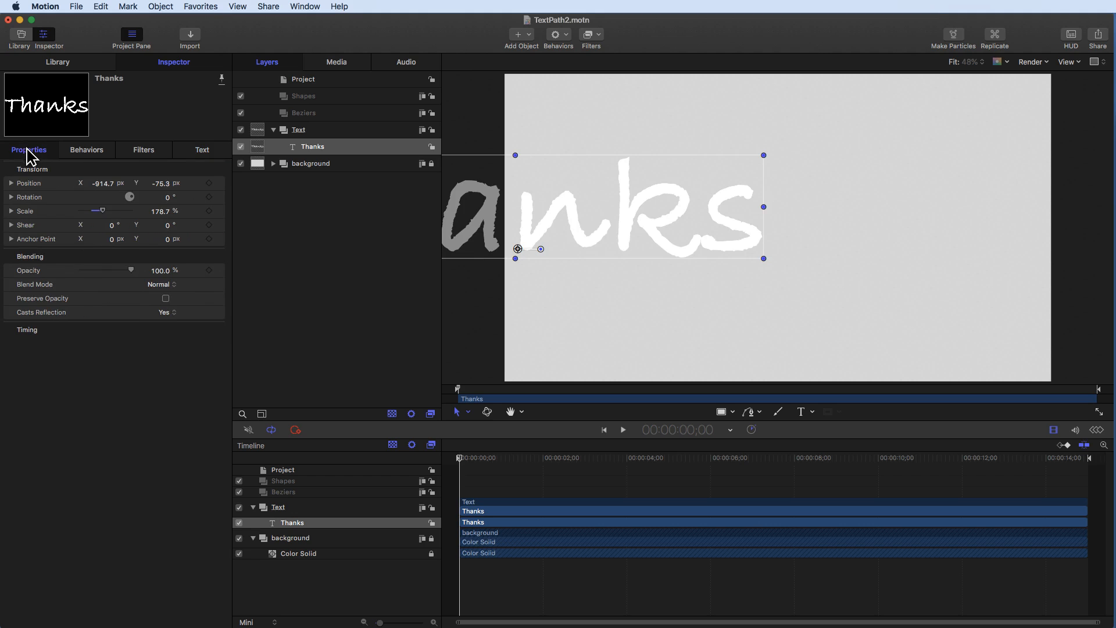
pyautogui.click(209, 183)
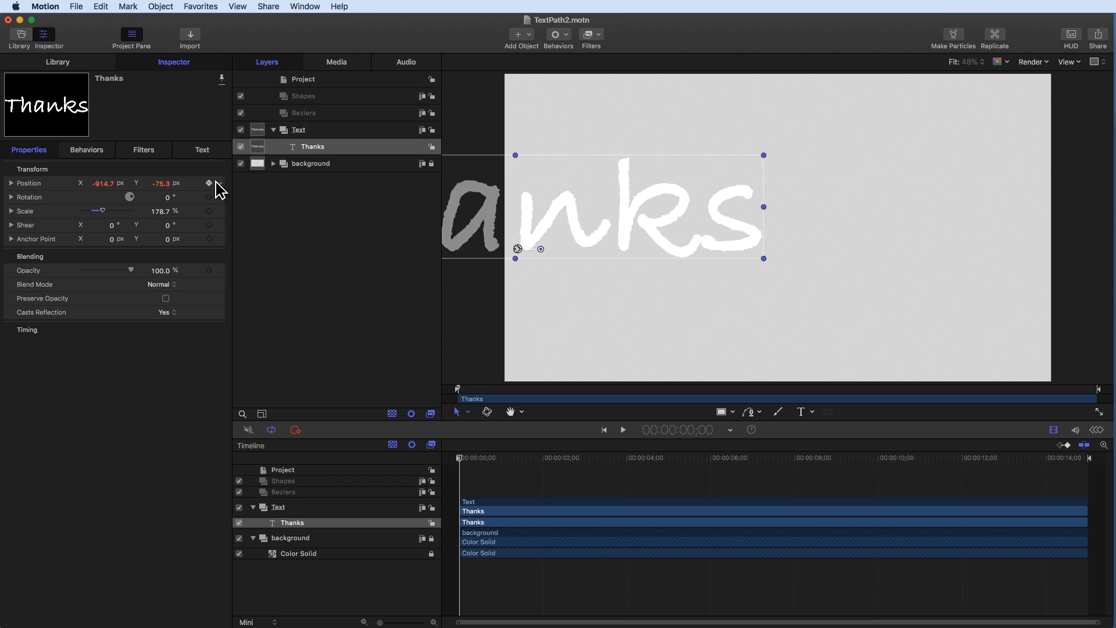
pyautogui.click(214, 183)
pyautogui.click(232, 188)
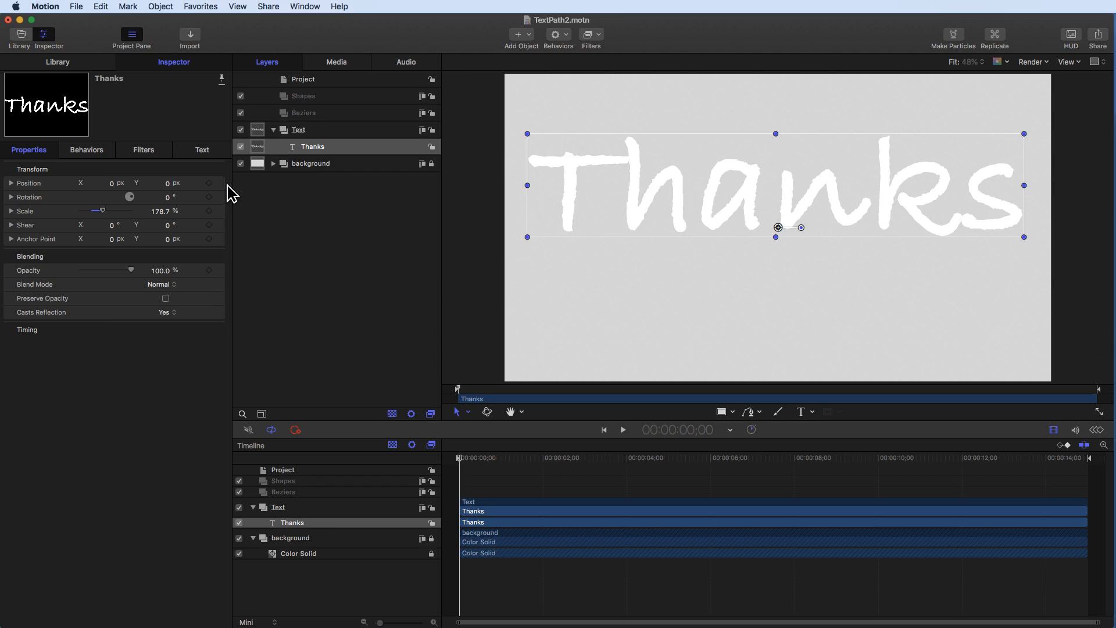
# - Collapse the Text group and select the Beziers group
pyautogui.click(275, 223)
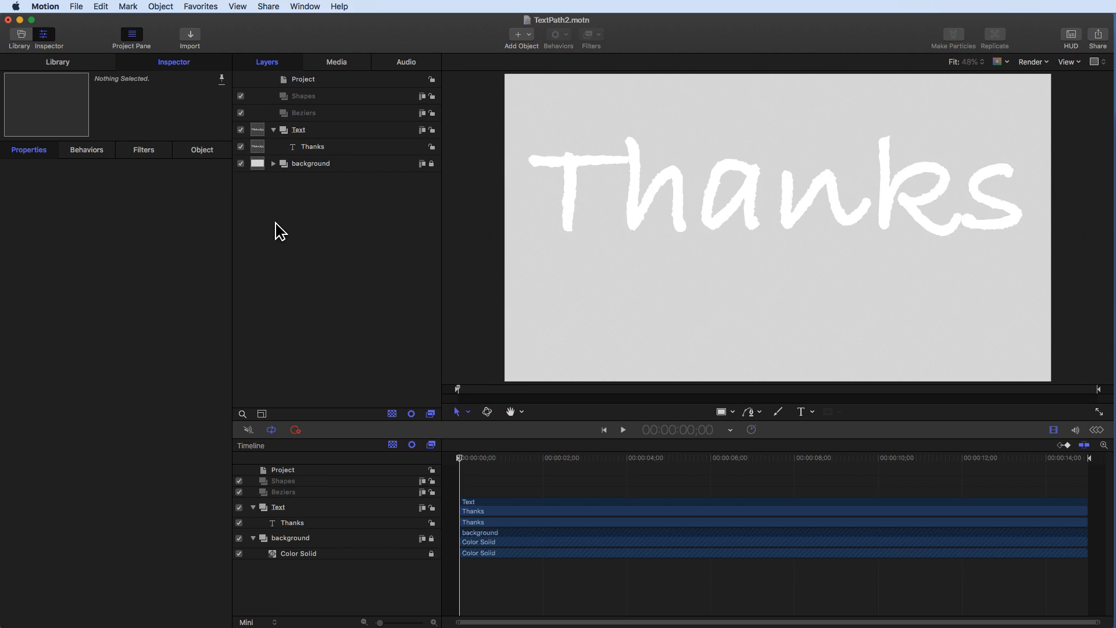
pyautogui.click(790, 200)
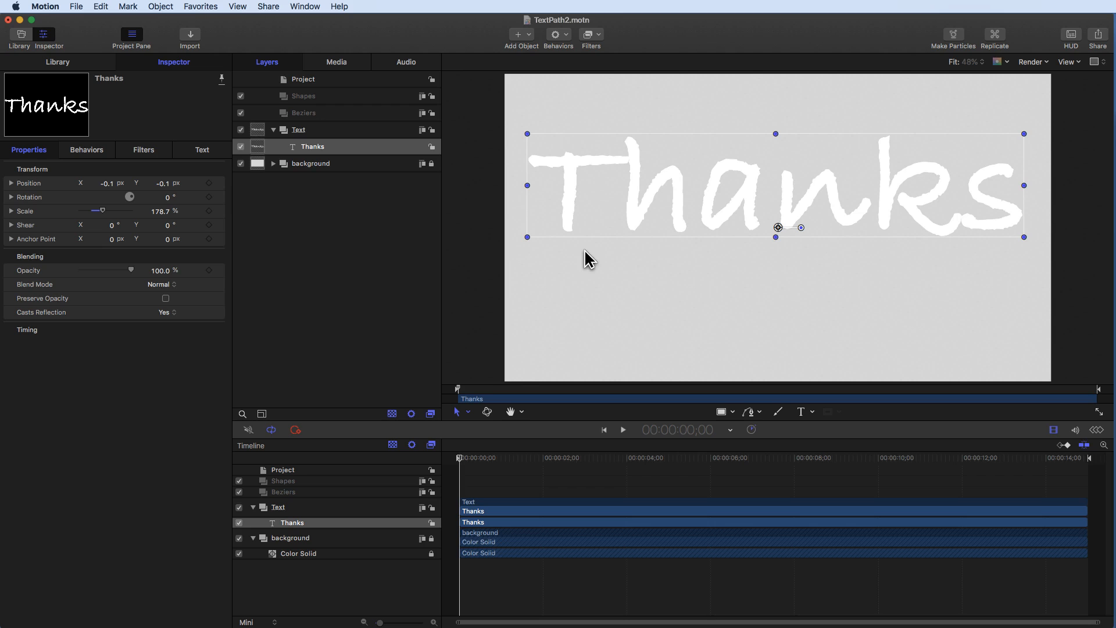
pyautogui.click(274, 130)
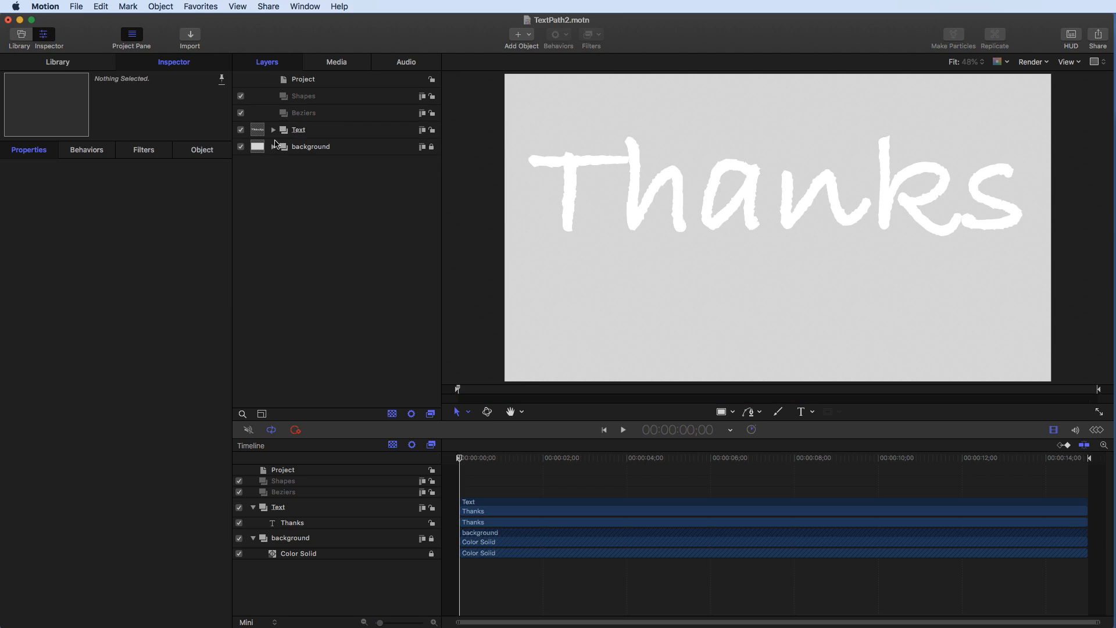
pyautogui.click(316, 114)
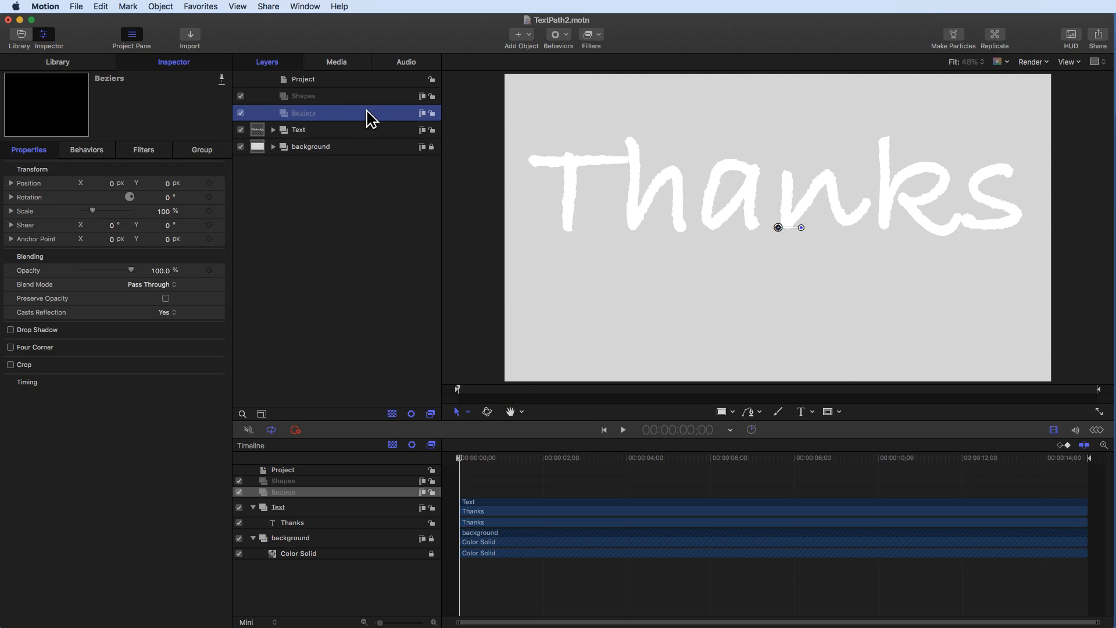
# - With the Paint Stroke tool in orange, 33 pixels wide with Write On, trace each letter of Thanks in the Beziers group
pyautogui.click(780, 412)
pyautogui.click(1071, 36)
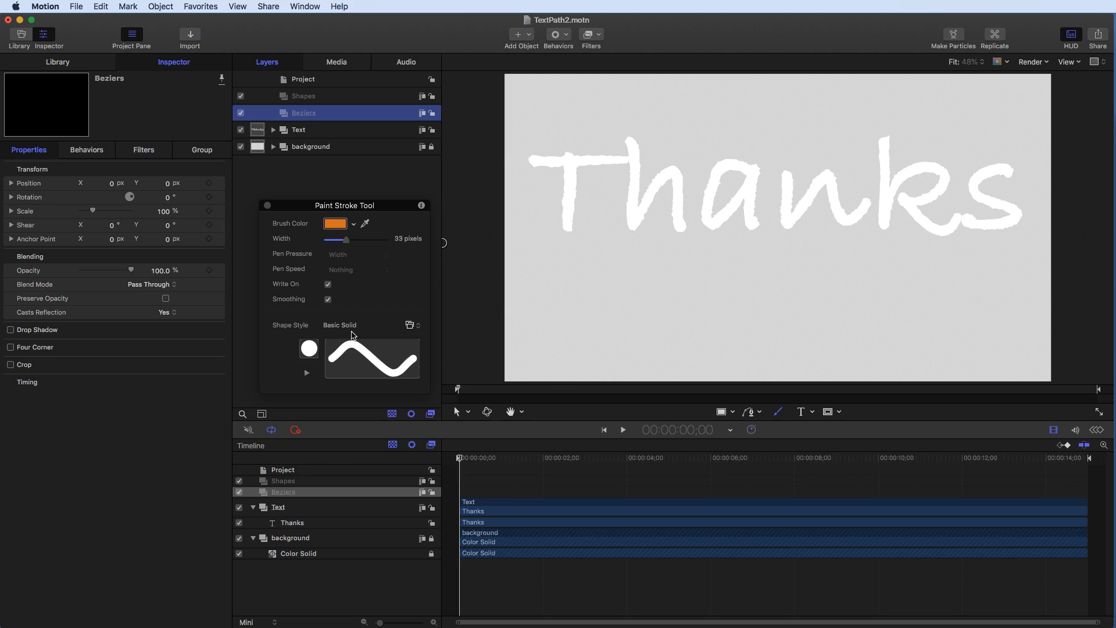
pyautogui.click(267, 206)
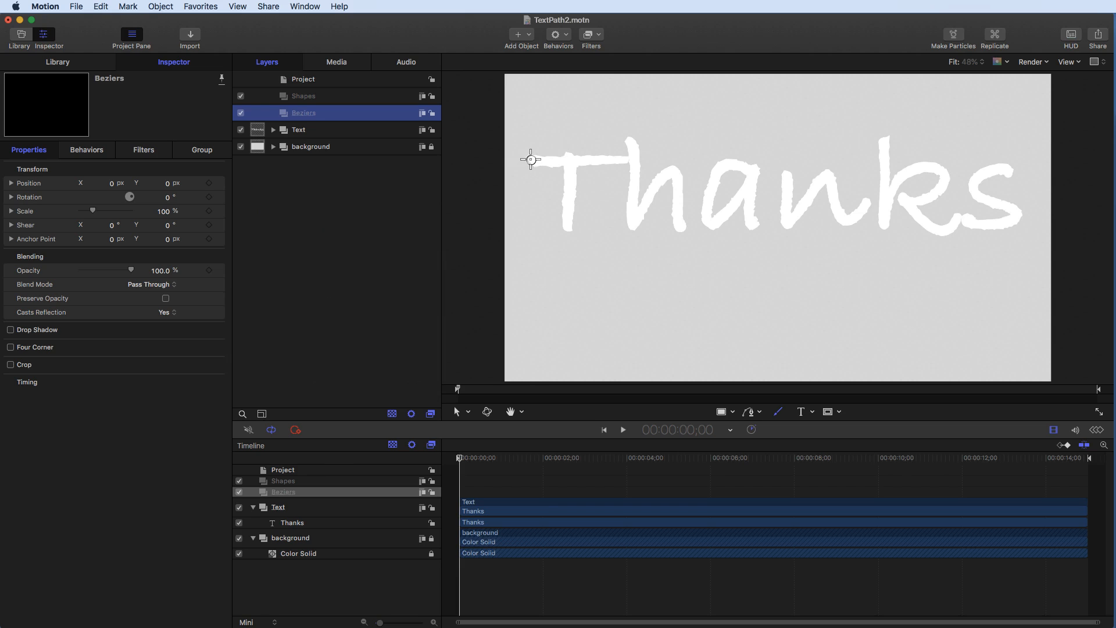
pyautogui.moveTo(528, 159); pyautogui.dragTo(627, 158)
pyautogui.moveTo(570, 138); pyautogui.dragTo(570, 225)
pyautogui.moveTo(568, 235); pyautogui.dragTo(568, 232)
pyautogui.moveTo(627, 138)
pyautogui.mouseDown()
pyautogui.moveTo(635, 229)
pyautogui.moveTo(667, 172)
pyautogui.moveTo(683, 233)
pyautogui.mouseUp()
pyautogui.moveTo(746, 169)
pyautogui.mouseDown()
pyautogui.moveTo(724, 164)
pyautogui.moveTo(714, 177)
pyautogui.moveTo(711, 223)
pyautogui.mouseUp()
pyautogui.moveTo(751, 179)
pyautogui.mouseDown()
pyautogui.moveTo(752, 167)
pyautogui.moveTo(757, 230)
pyautogui.mouseUp()
pyautogui.moveTo(787, 175)
pyautogui.mouseDown()
pyautogui.moveTo(787, 225)
pyautogui.moveTo(827, 177)
pyautogui.moveTo(838, 217)
pyautogui.moveTo(867, 207)
pyautogui.mouseUp()
pyautogui.moveTo(884, 140)
pyautogui.mouseDown()
pyautogui.moveTo(885, 219)
pyautogui.moveTo(917, 167)
pyautogui.moveTo(942, 166)
pyautogui.moveTo(946, 188)
pyautogui.moveTo(905, 196)
pyautogui.moveTo(923, 222)
pyautogui.moveTo(944, 231)
pyautogui.moveTo(947, 218)
pyautogui.mouseUp()
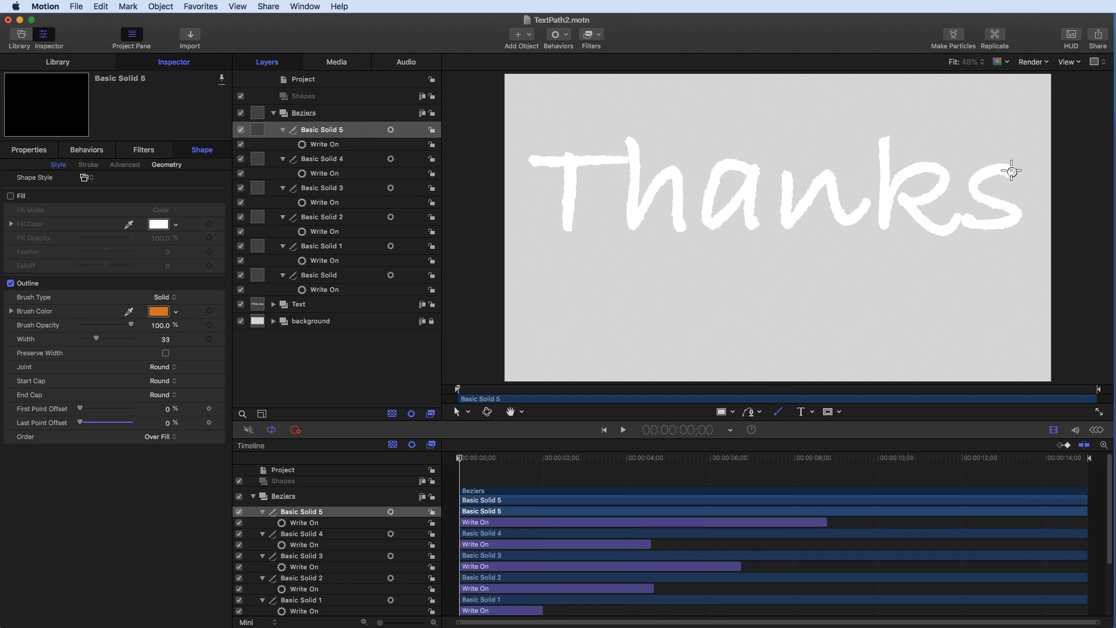
pyautogui.moveTo(1011, 169)
pyautogui.mouseDown()
pyautogui.moveTo(988, 169)
pyautogui.moveTo(976, 194)
pyautogui.moveTo(1012, 213)
pyautogui.moveTo(1009, 226)
pyautogui.moveTo(965, 221)
pyautogui.mouseUp()
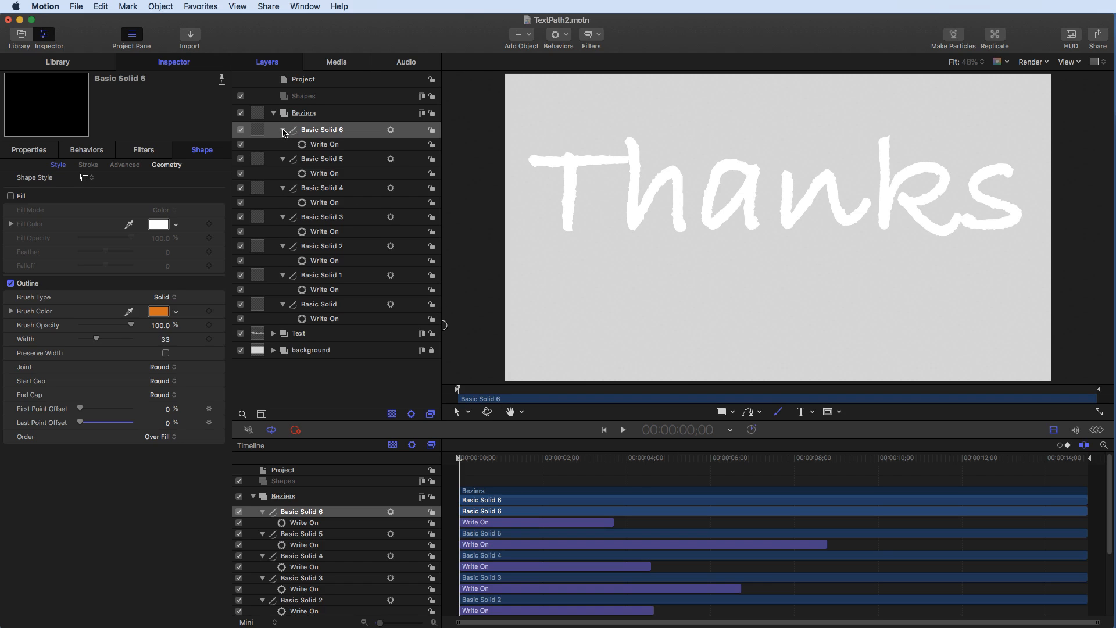
# - Collapse all the paint stroke layers in the Beziers group
pyautogui.click(283, 129)
pyautogui.click(283, 145)
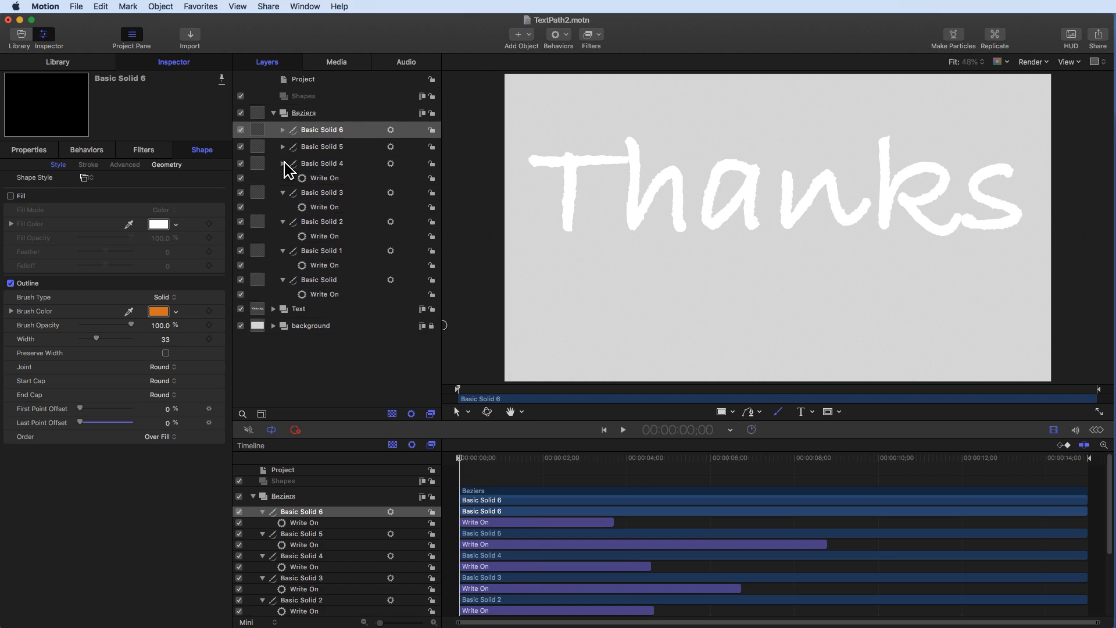
pyautogui.click(282, 163)
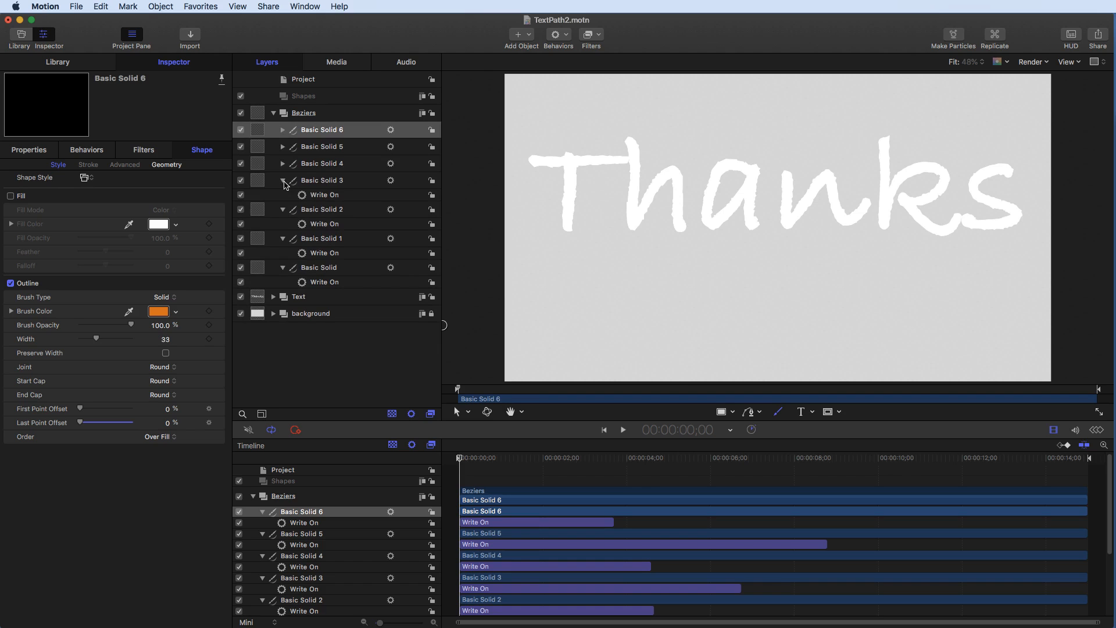
pyautogui.click(283, 180)
pyautogui.click(283, 197)
pyautogui.click(283, 214)
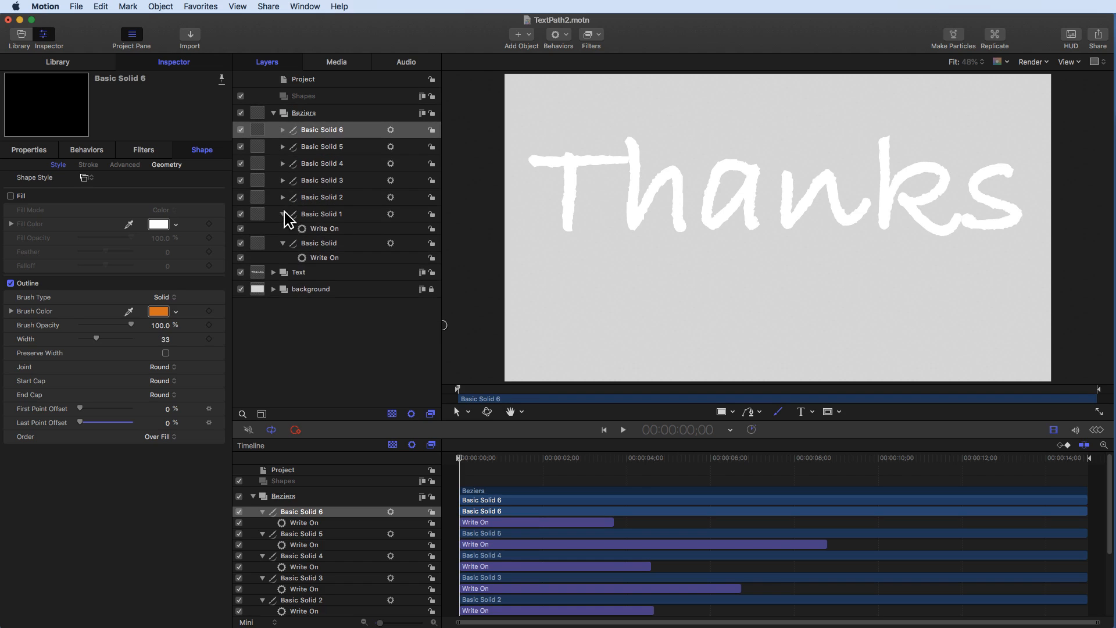
pyautogui.click(283, 231)
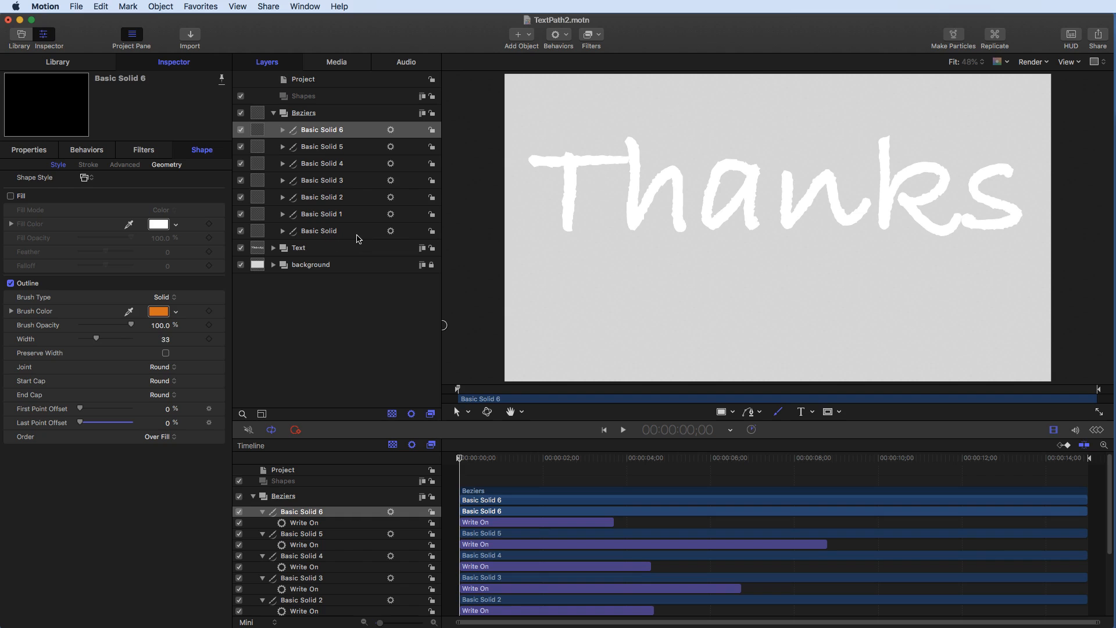
# - Select the first stroke's Write On behaviour and play the animation from the start to preview it
pyautogui.click(351, 232)
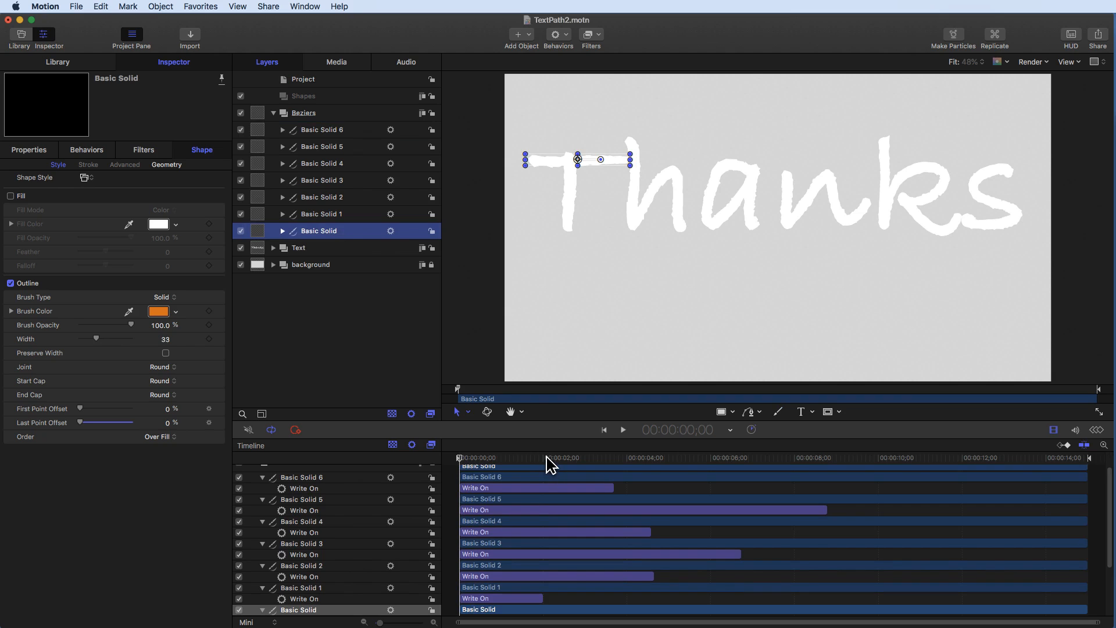
pyautogui.scroll(-3, 491, 574)
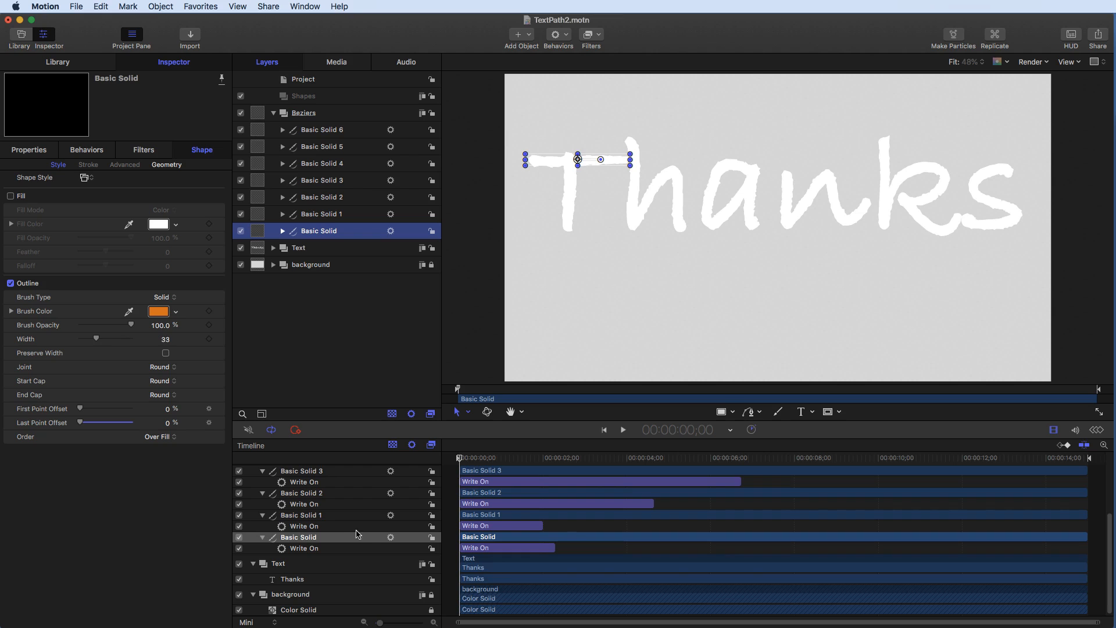
pyautogui.click(358, 537)
pyautogui.click(344, 549)
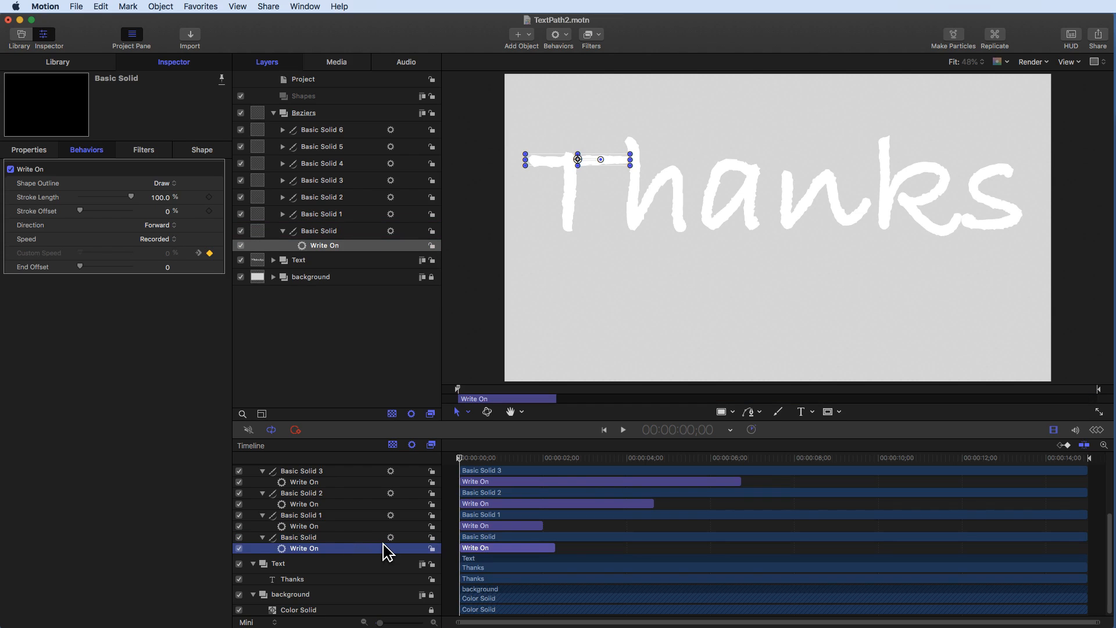
pyautogui.click(460, 458)
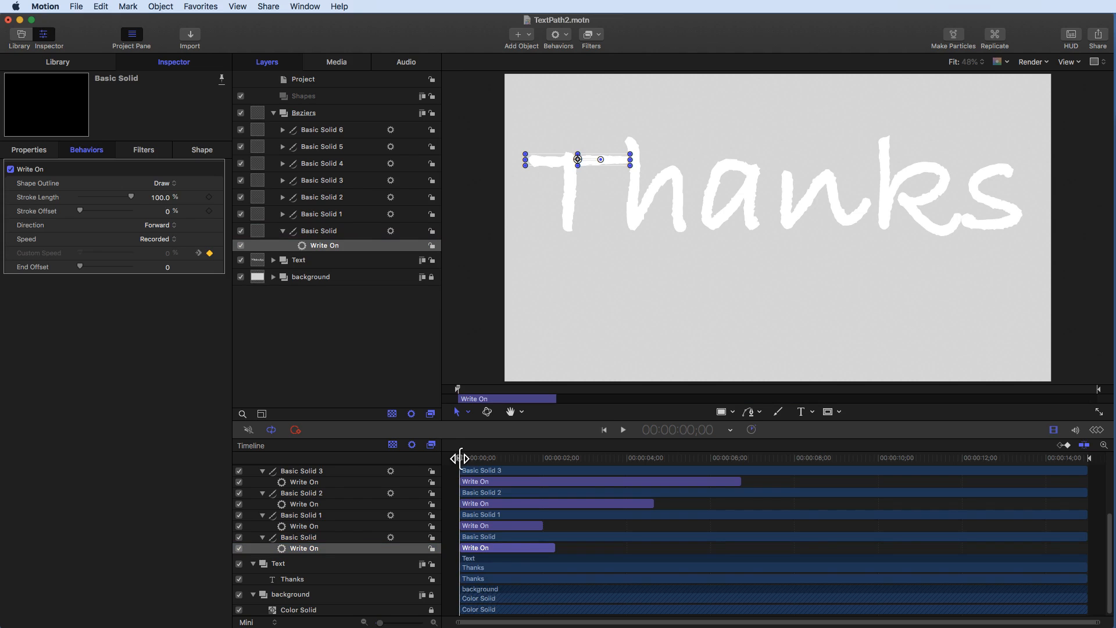
pyautogui.click(623, 430)
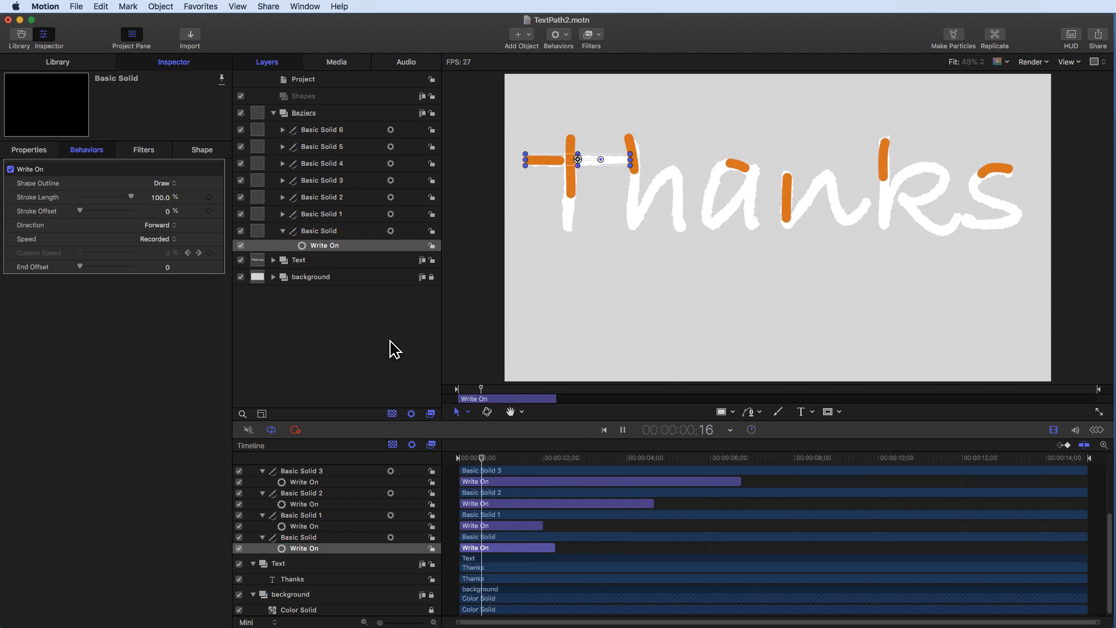
pyautogui.click(389, 347)
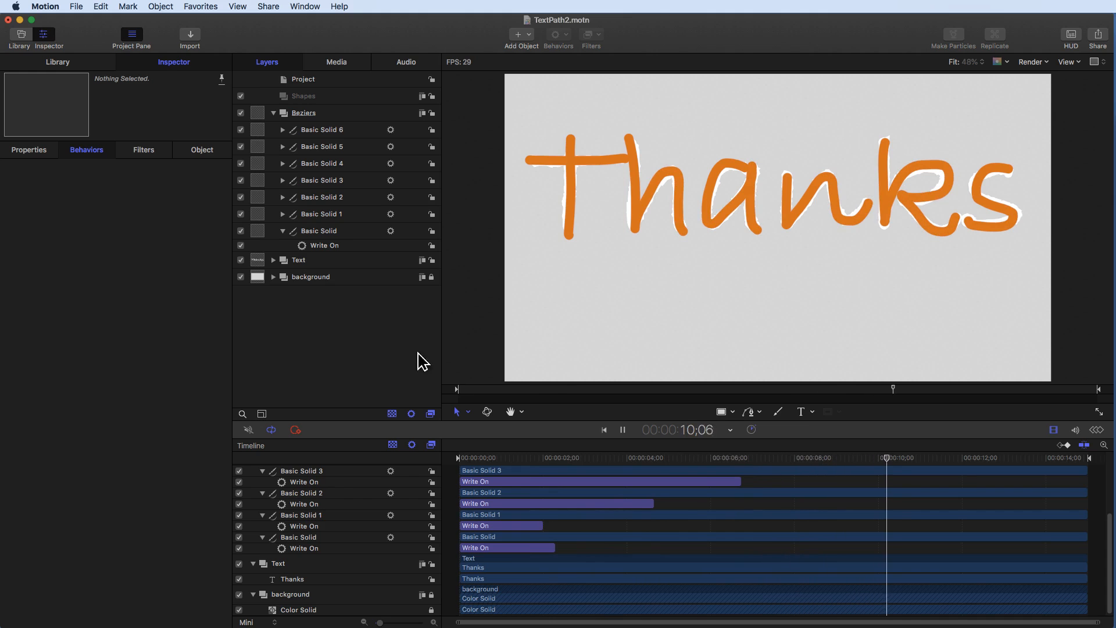
pyautogui.click(604, 430)
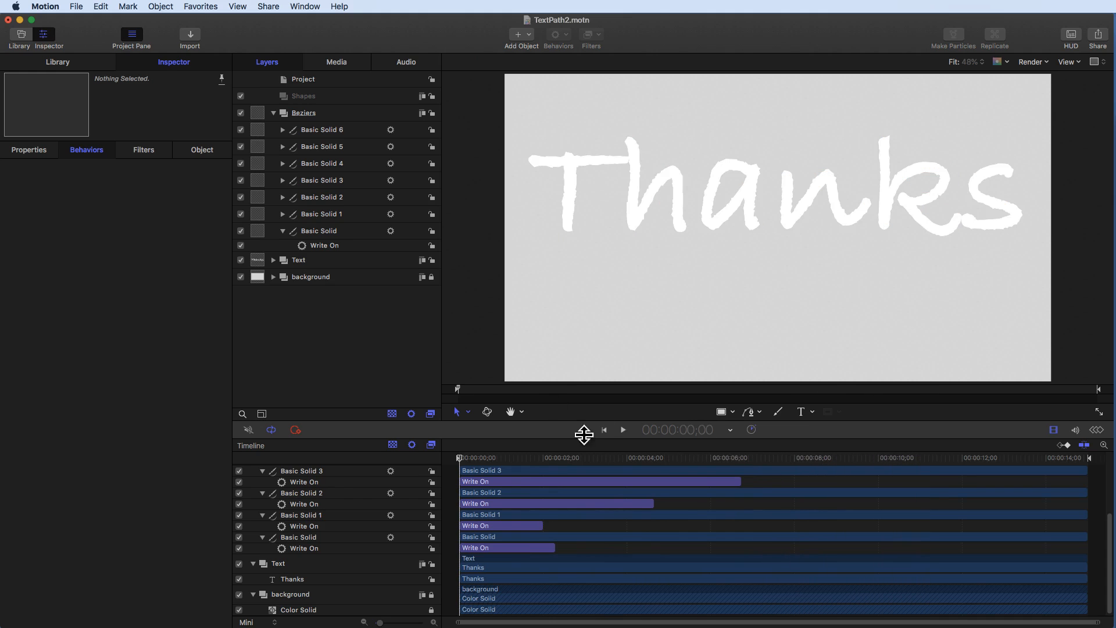
# - Trim the Basic Solid stroke's Write On behaviour to end at frame 20
pyautogui.click(501, 548)
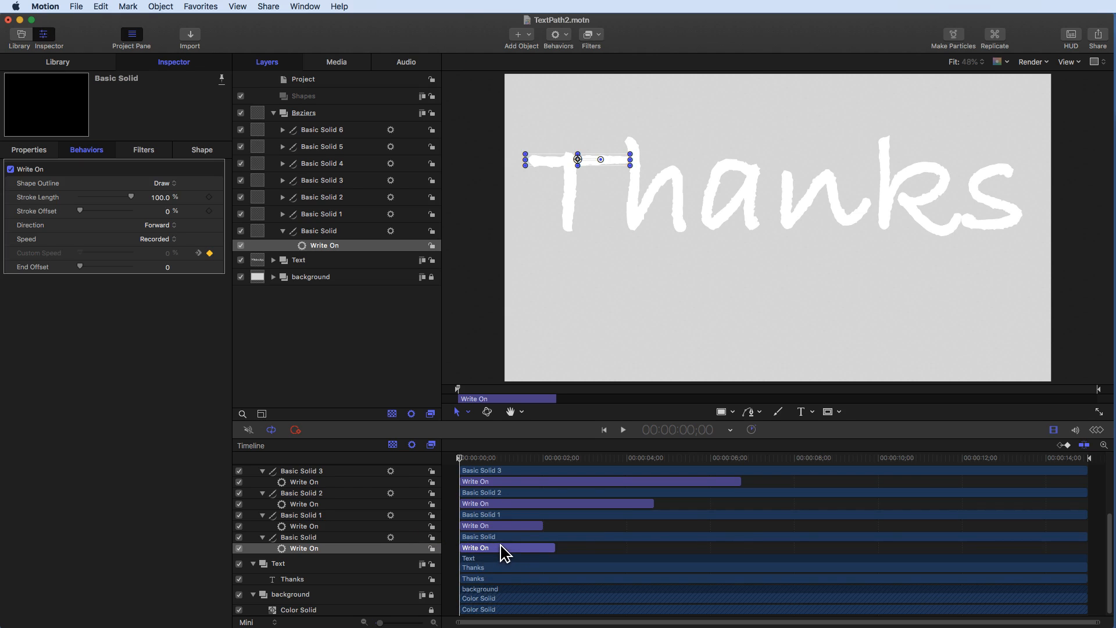
pyautogui.click(687, 429)
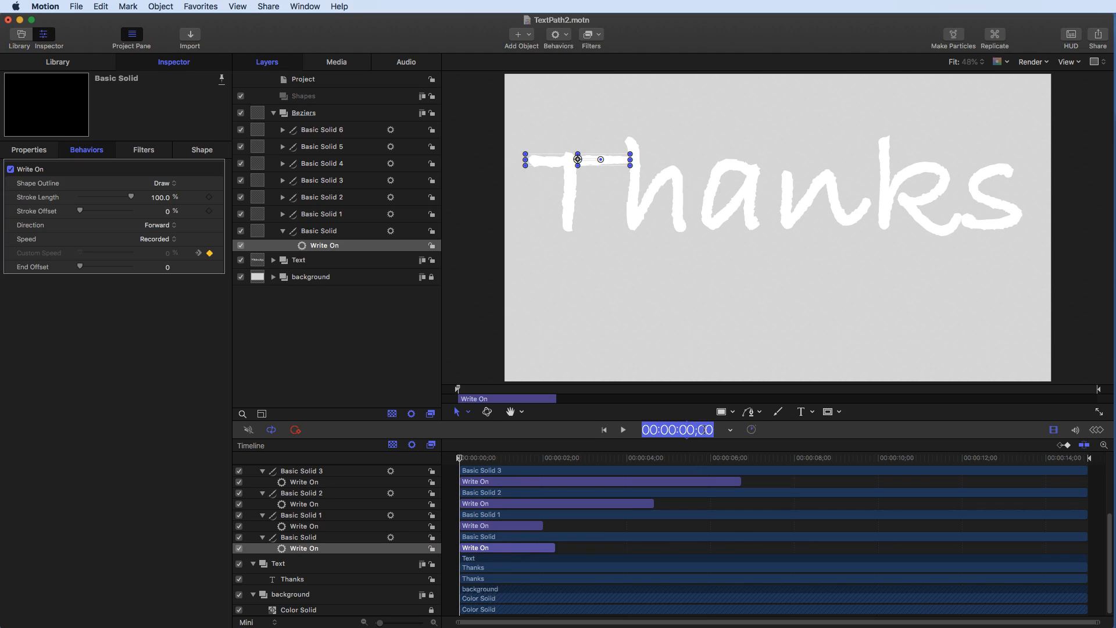
pyautogui.write('20')
pyautogui.press('Return')
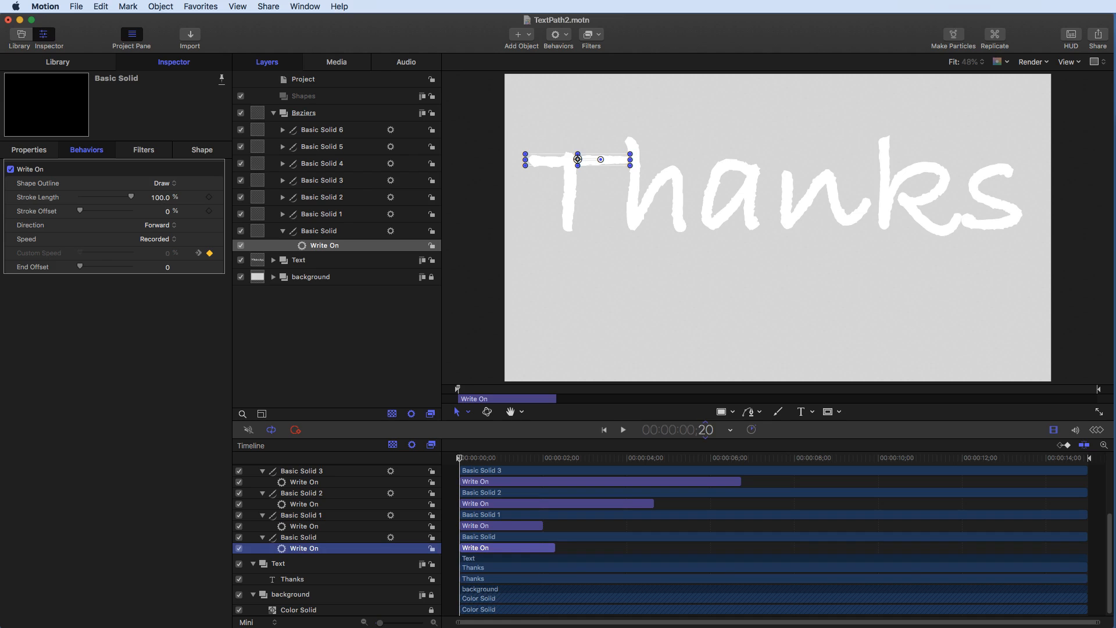
pyautogui.click(359, 249)
pyautogui.press('o')
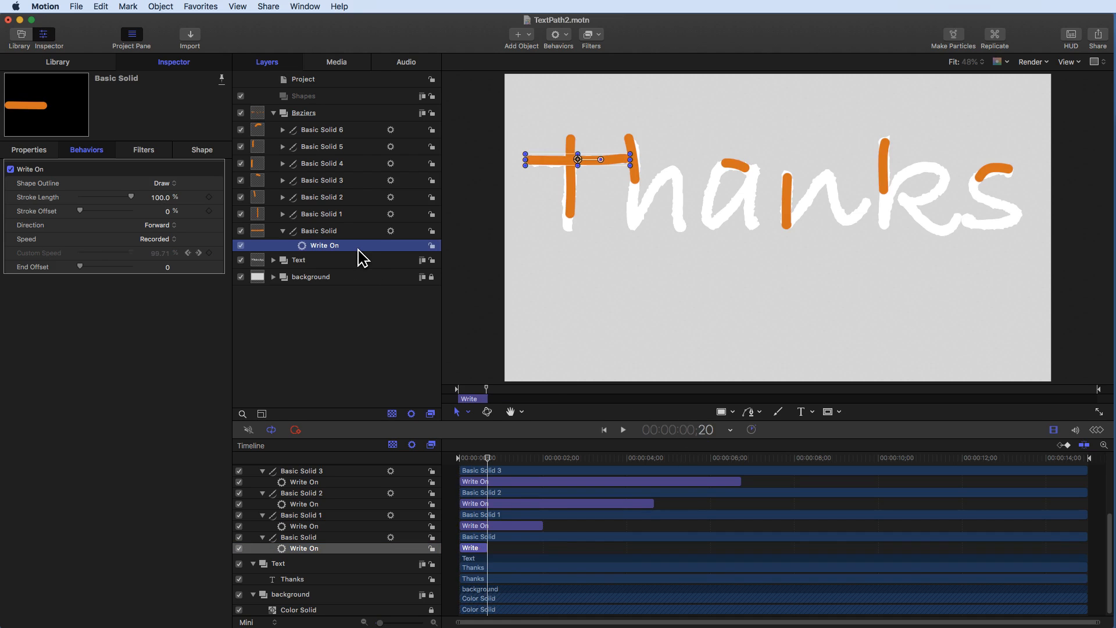
# - Slide Basic Solid 1's Write On behaviour to start at frame 20 and trim its end at 1;10
pyautogui.click(517, 525)
pyautogui.moveTo(512, 526); pyautogui.dragTo(541, 525)
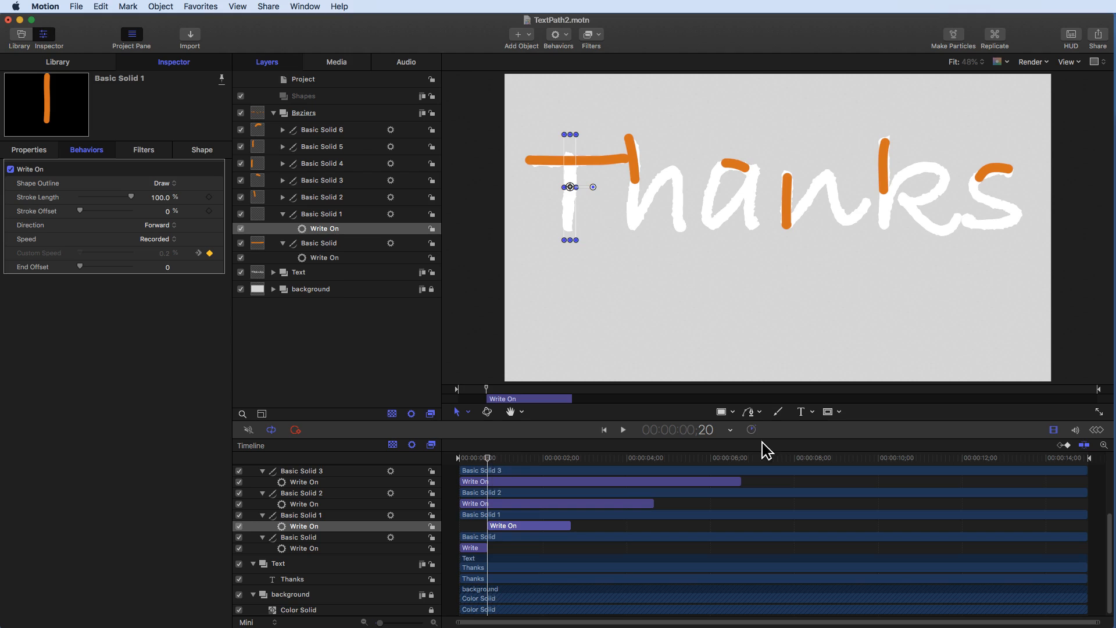
pyautogui.click(703, 430)
pyautogui.write('110')
pyautogui.press('Return')
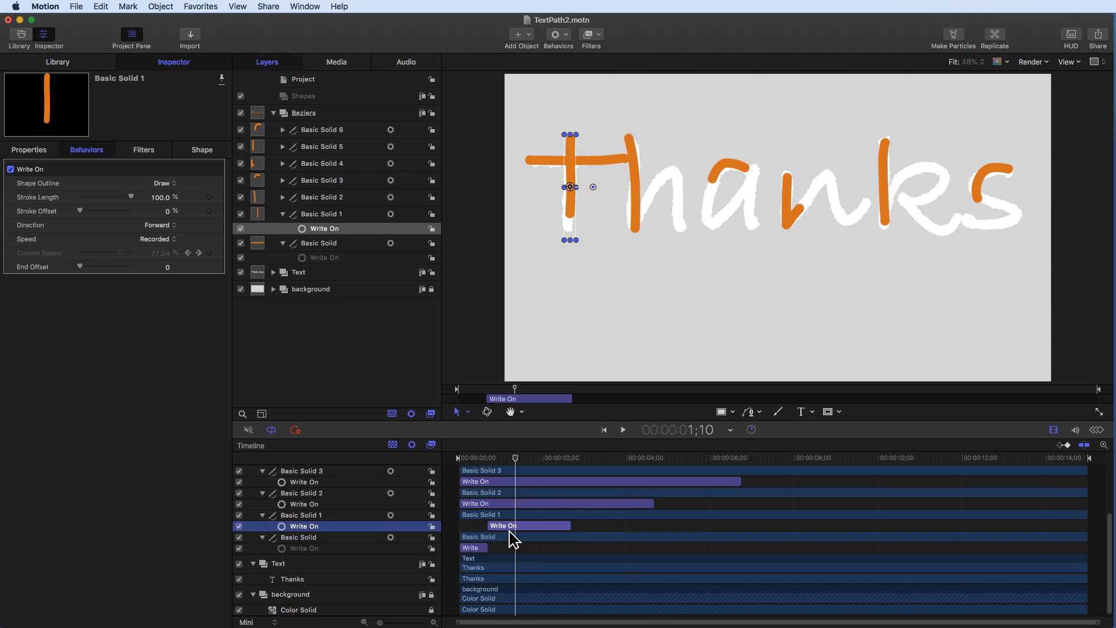
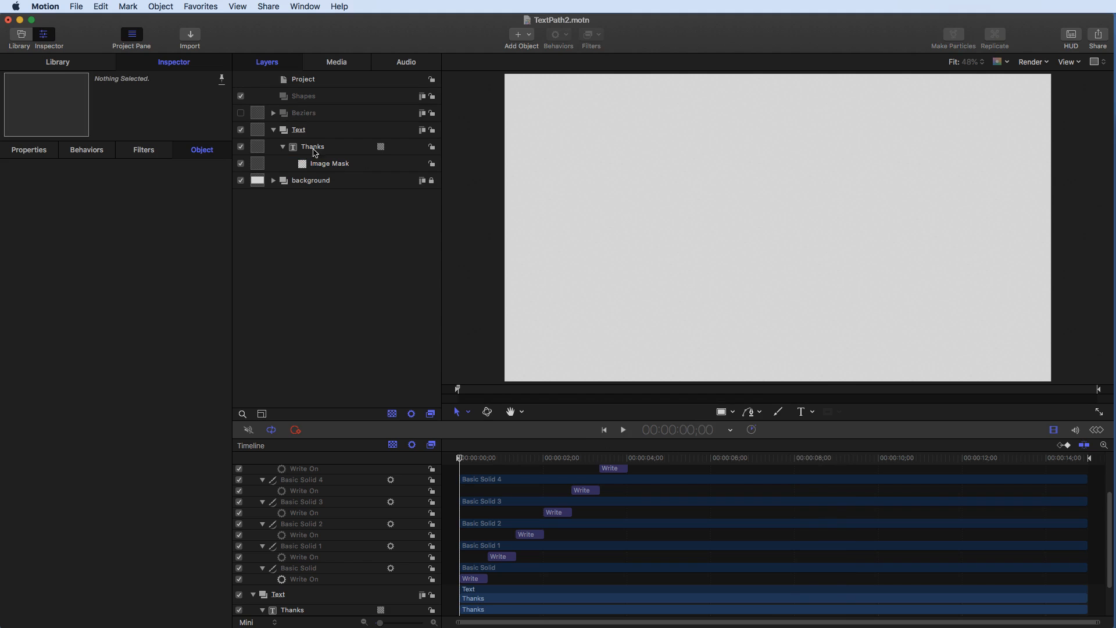
# - Set the Thanks text layer's face colour to Maroon
pyautogui.click(305, 148)
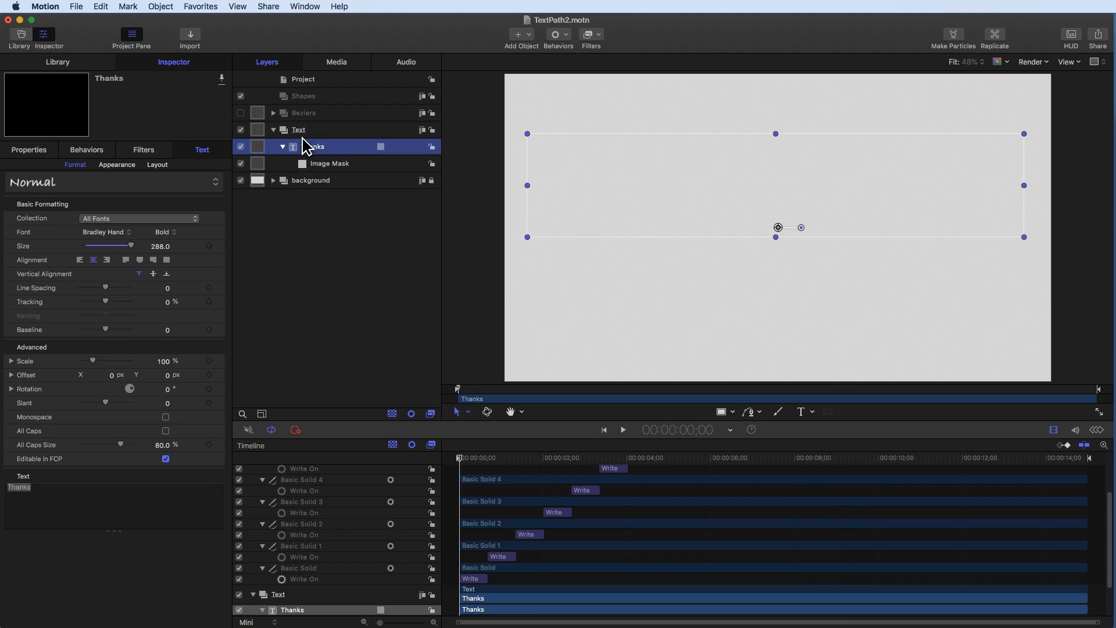
pyautogui.click(123, 165)
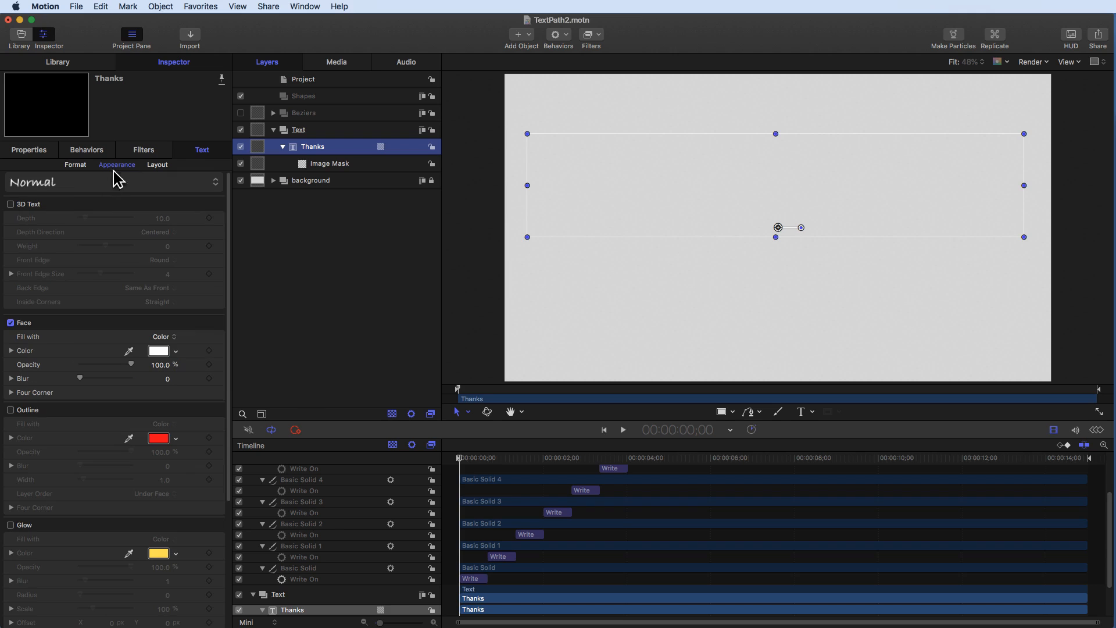
pyautogui.click(162, 351)
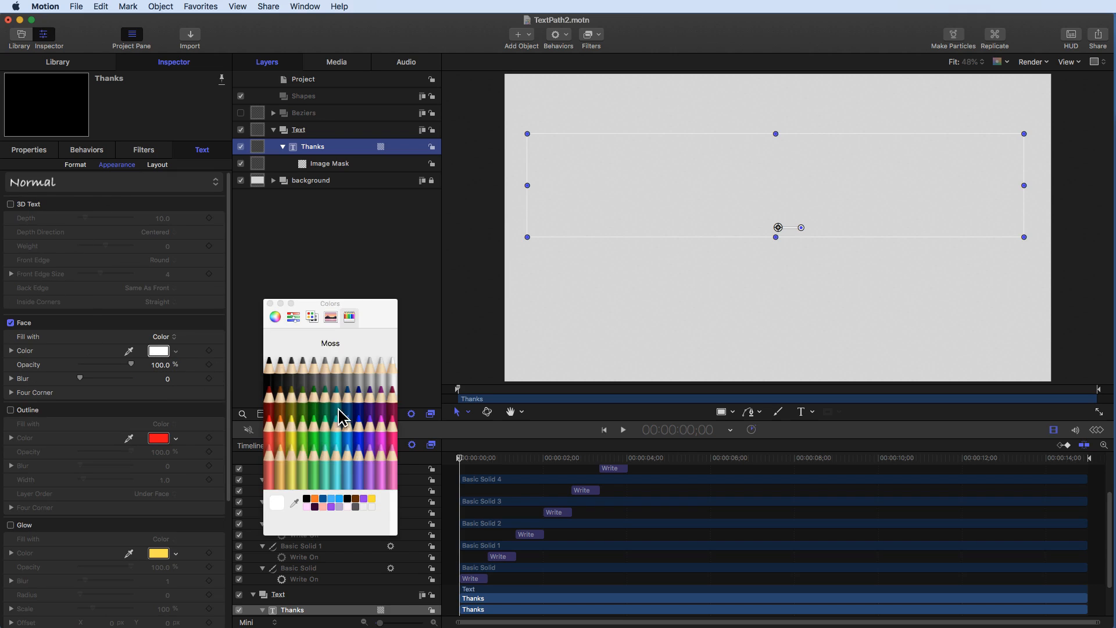
pyautogui.click(383, 409)
pyautogui.click(393, 406)
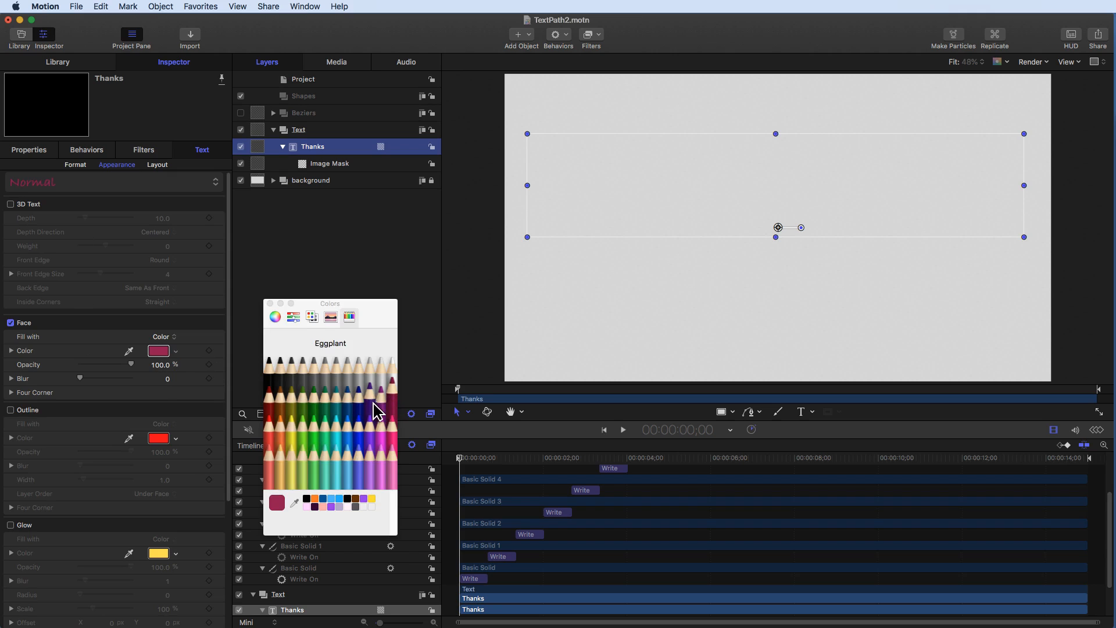
pyautogui.click(270, 303)
pyautogui.click(303, 216)
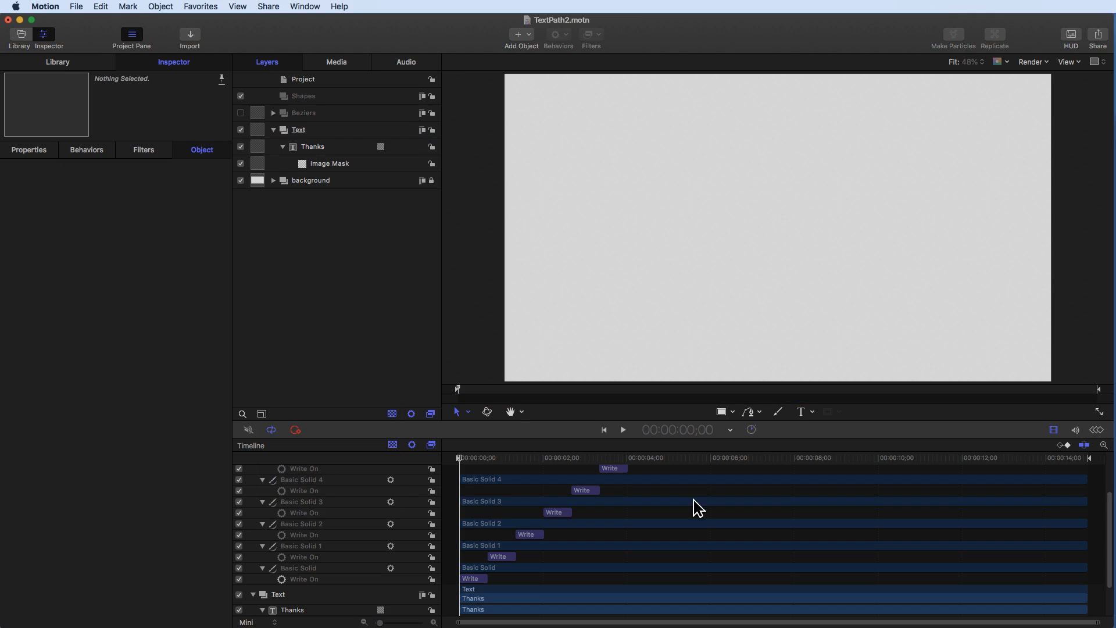
# - Play the animation, then stop and position the playhead at about 5;20
pyautogui.click(622, 431)
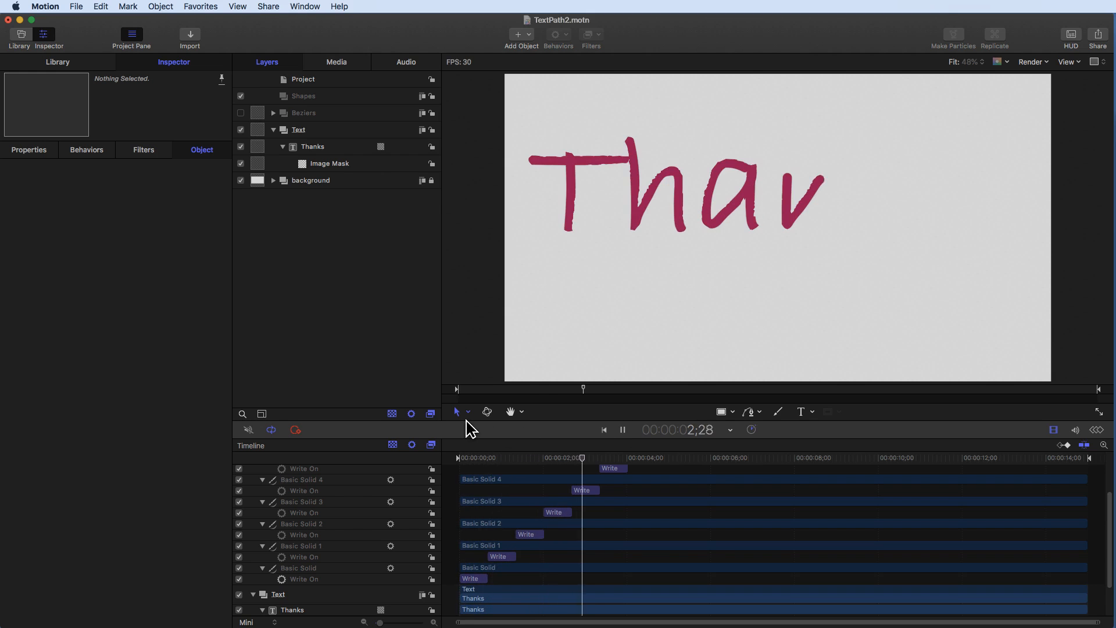
pyautogui.click(622, 431)
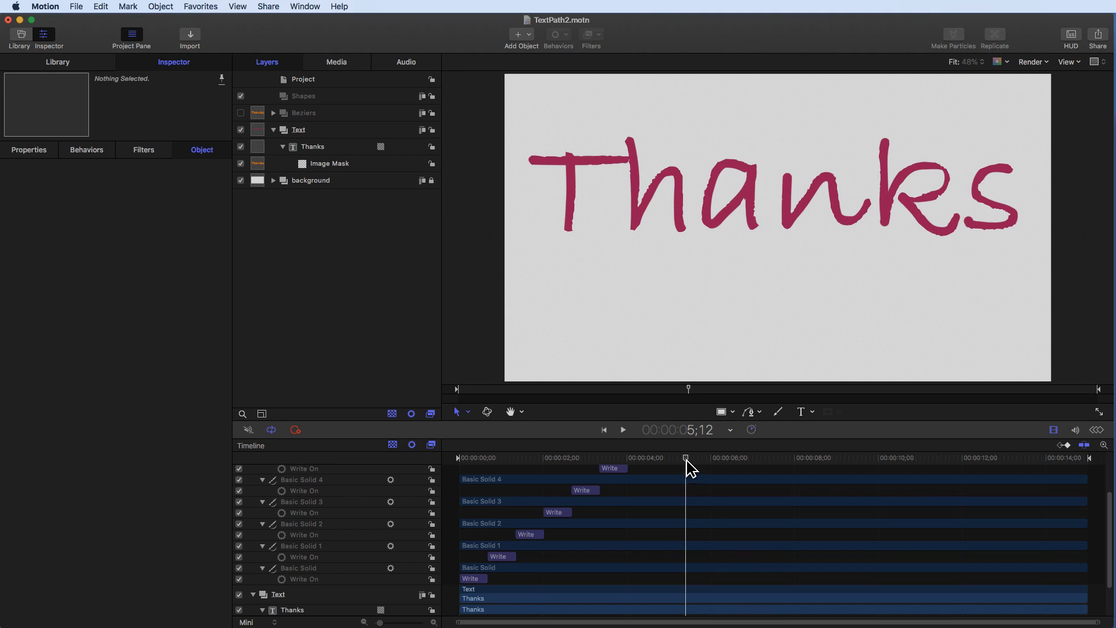
pyautogui.moveTo(686, 459); pyautogui.dragTo(695, 460)
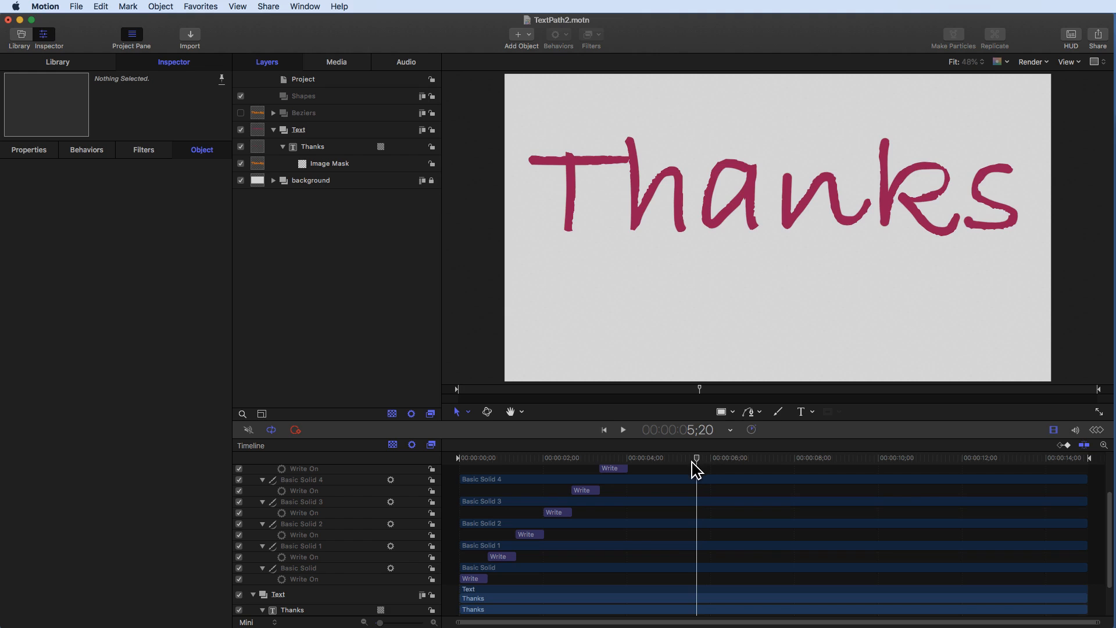
# - Trim the Text group's out point to the playhead at 5;20
pyautogui.click(323, 134)
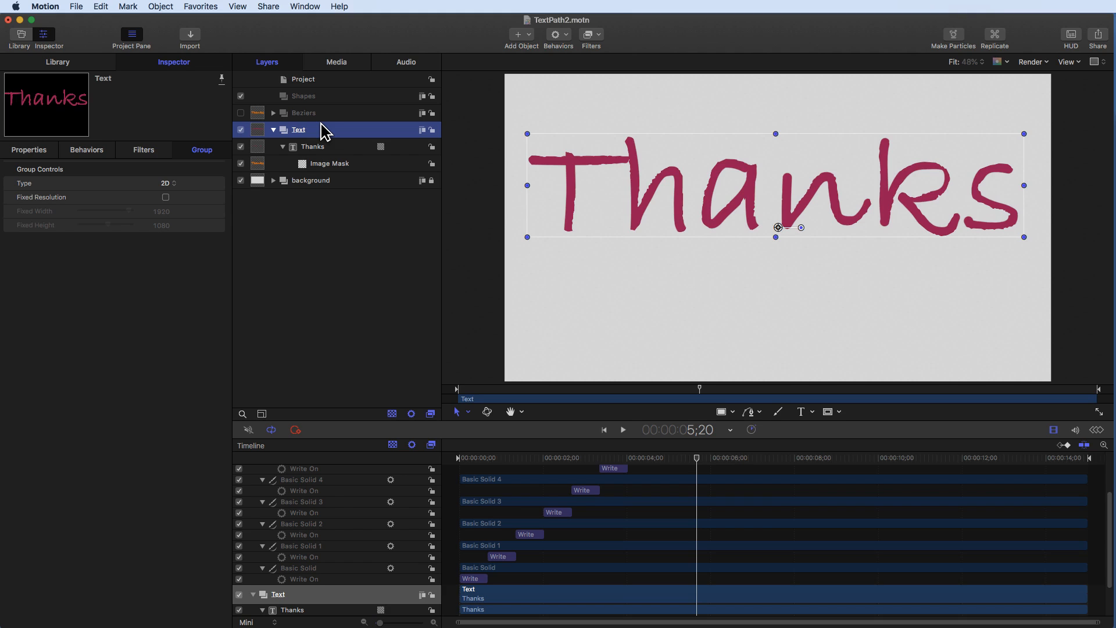
pyautogui.press('o')
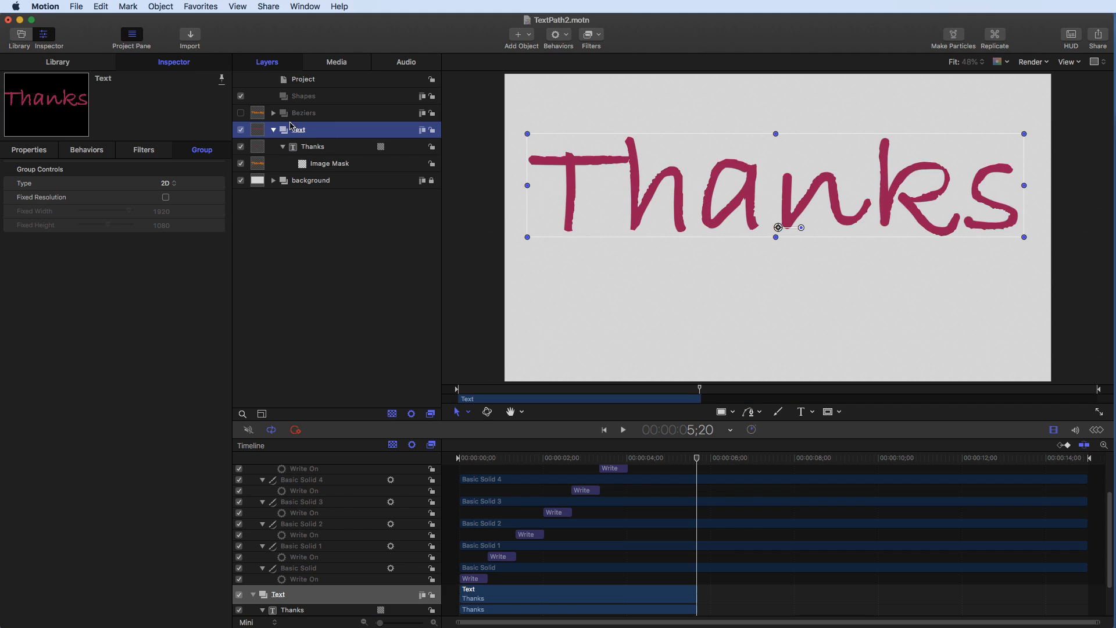
# - Expand the Beziers group to inspect its stroke layers and timing in the timeline, then collapse it
pyautogui.click(273, 114)
pyautogui.click(342, 116)
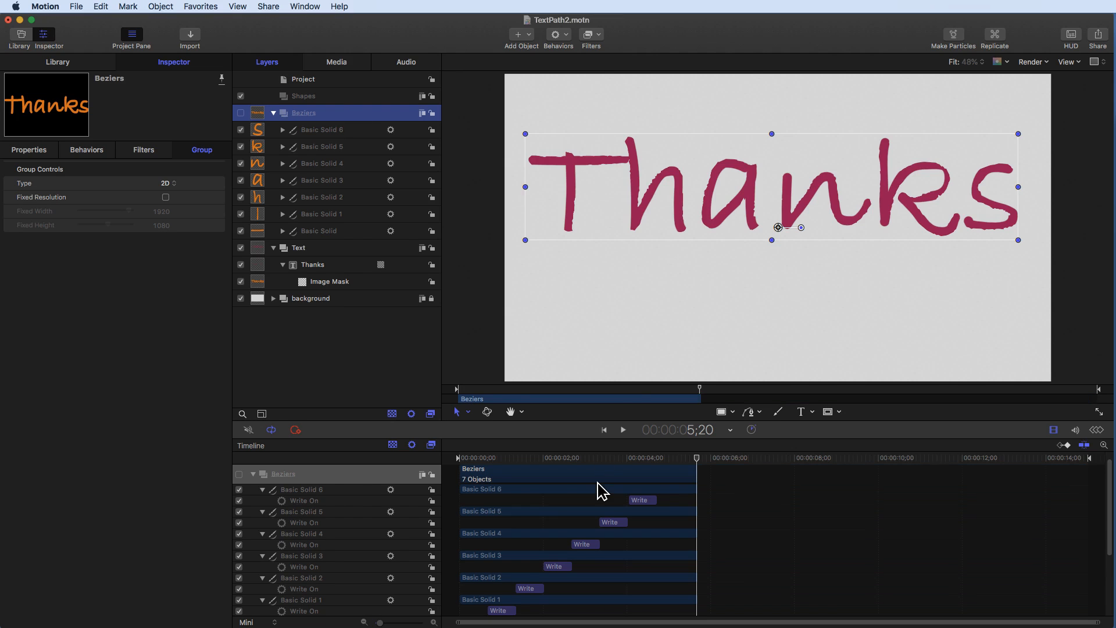
pyautogui.scroll(-5, 602, 491)
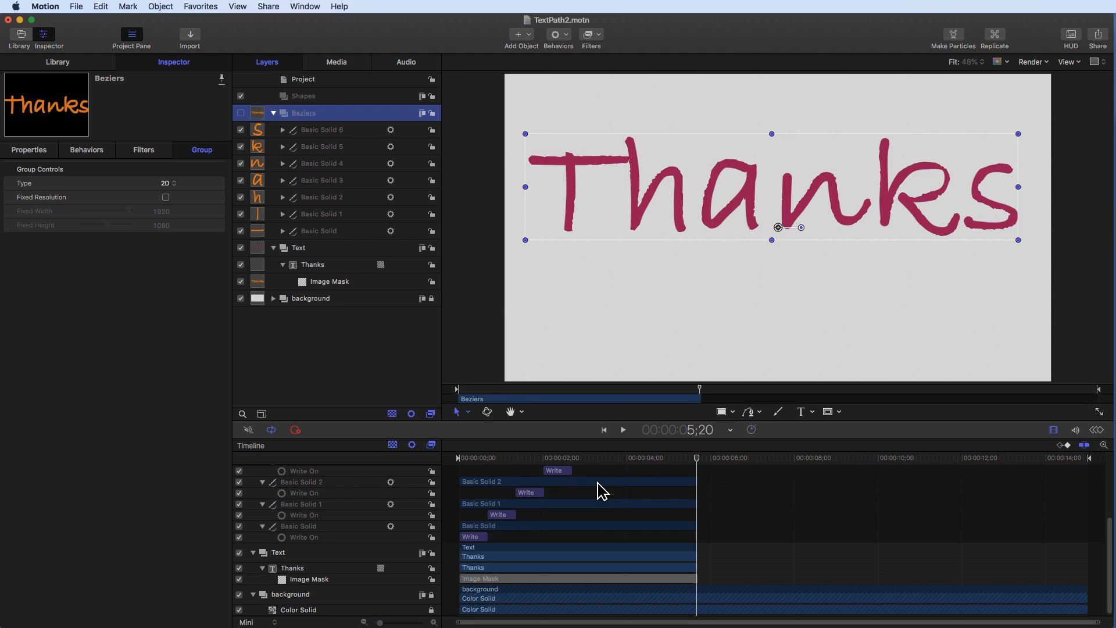
pyautogui.scroll(8, 601, 491)
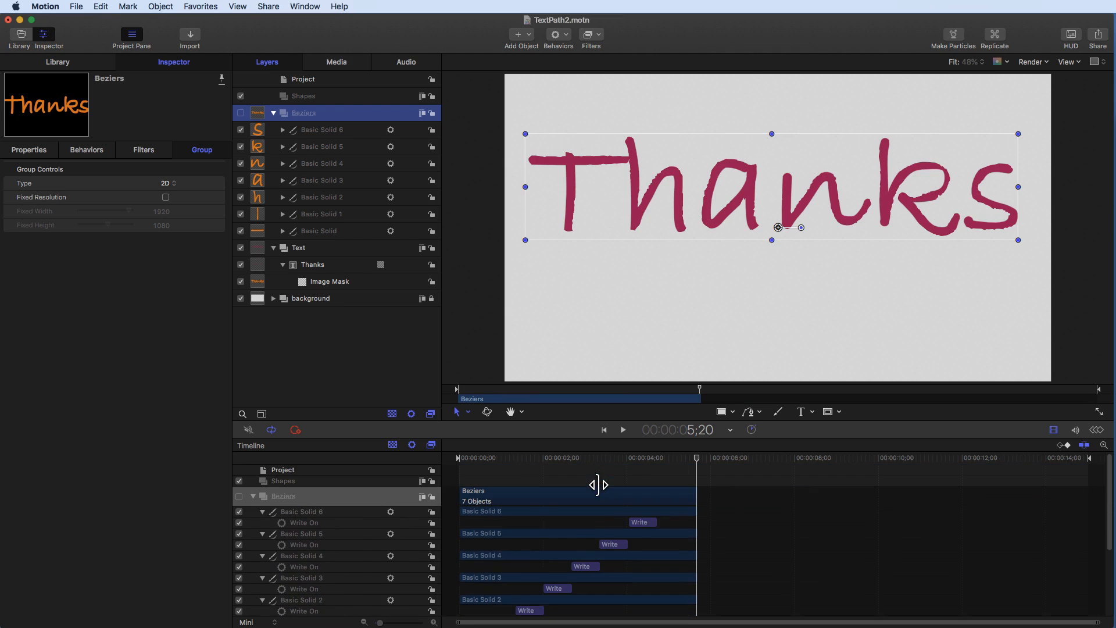
pyautogui.scroll(-7, 599, 485)
pyautogui.scroll(6, 598, 485)
pyautogui.click(274, 114)
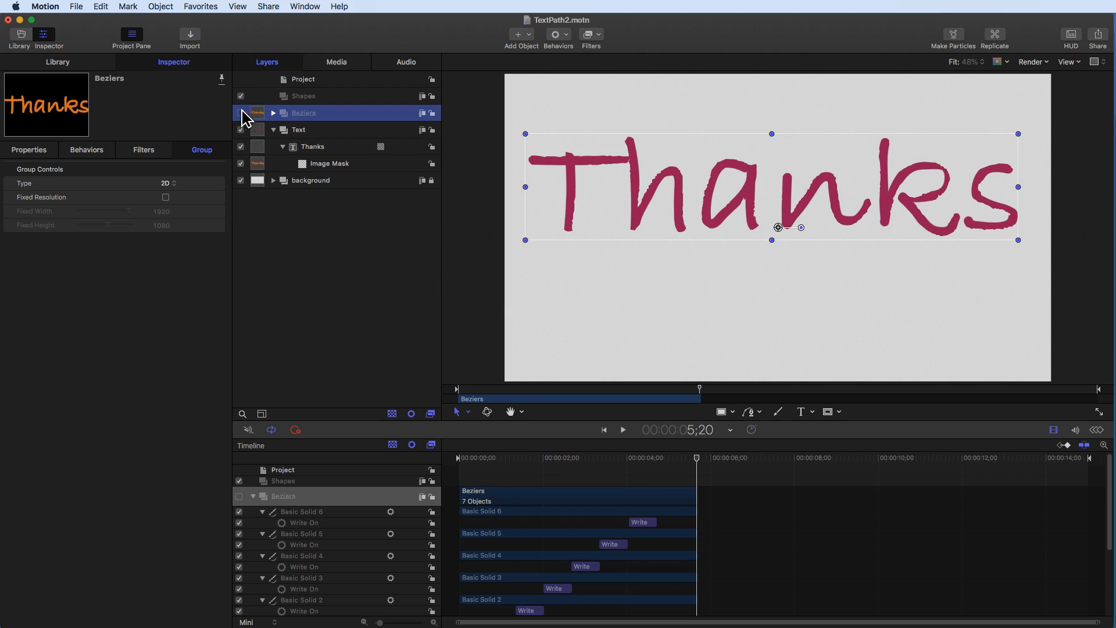
# - Collapse the Thanks layer within the Text group and move the playhead to 5;24
pyautogui.click(323, 131)
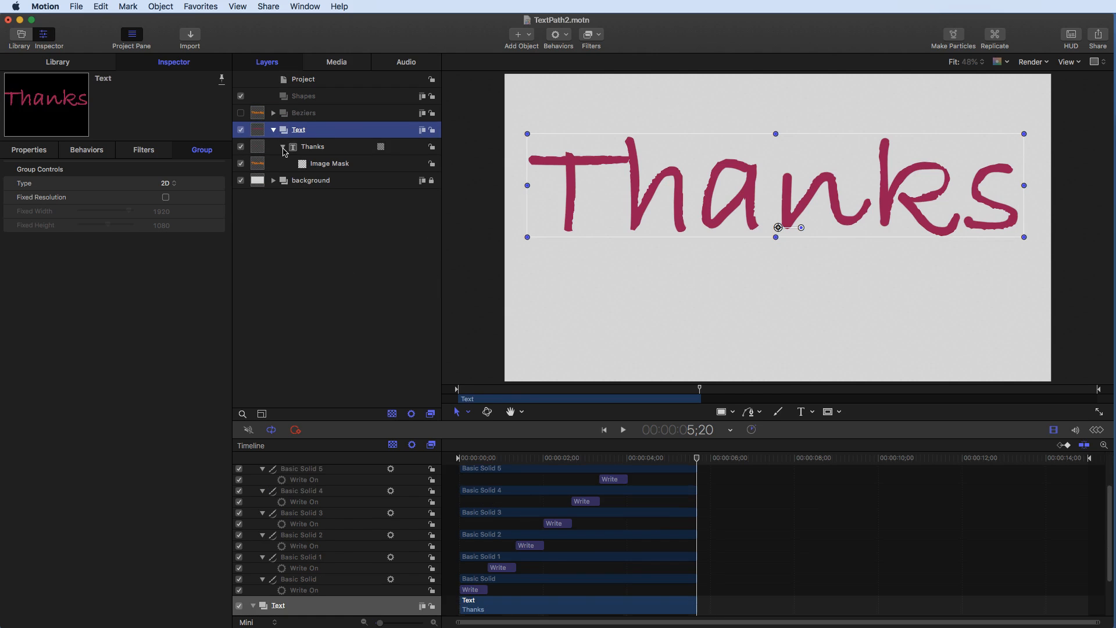
pyautogui.click(283, 148)
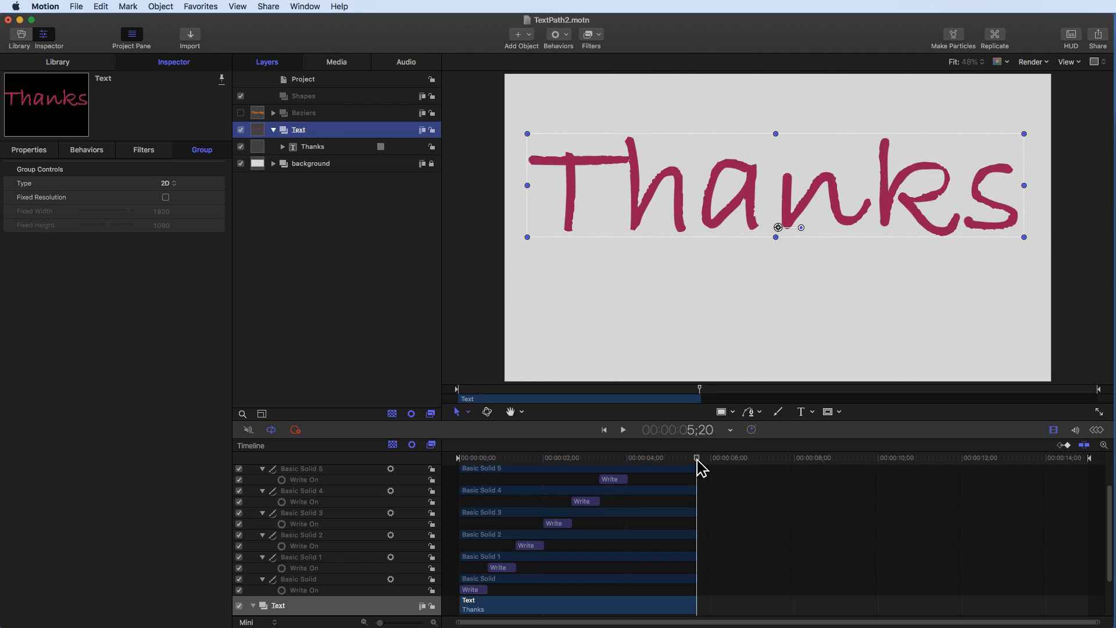
pyautogui.moveTo(697, 465); pyautogui.dragTo(705, 465)
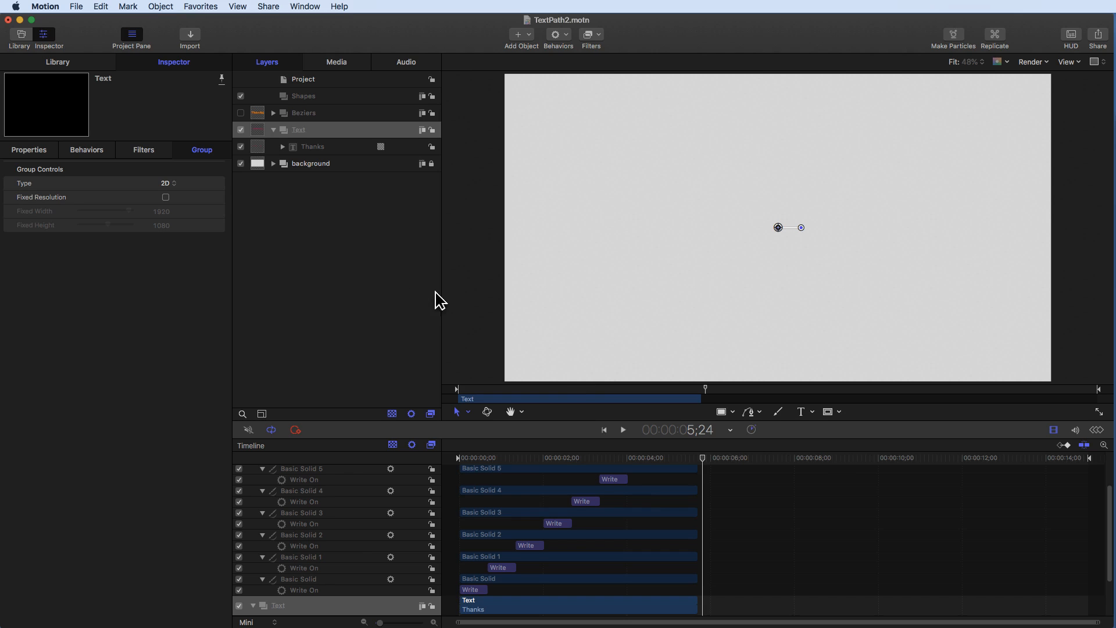
# - Add a new text layer near the canvas's upper left and paste lorem ipsum placeholder text into it
pyautogui.click(813, 412)
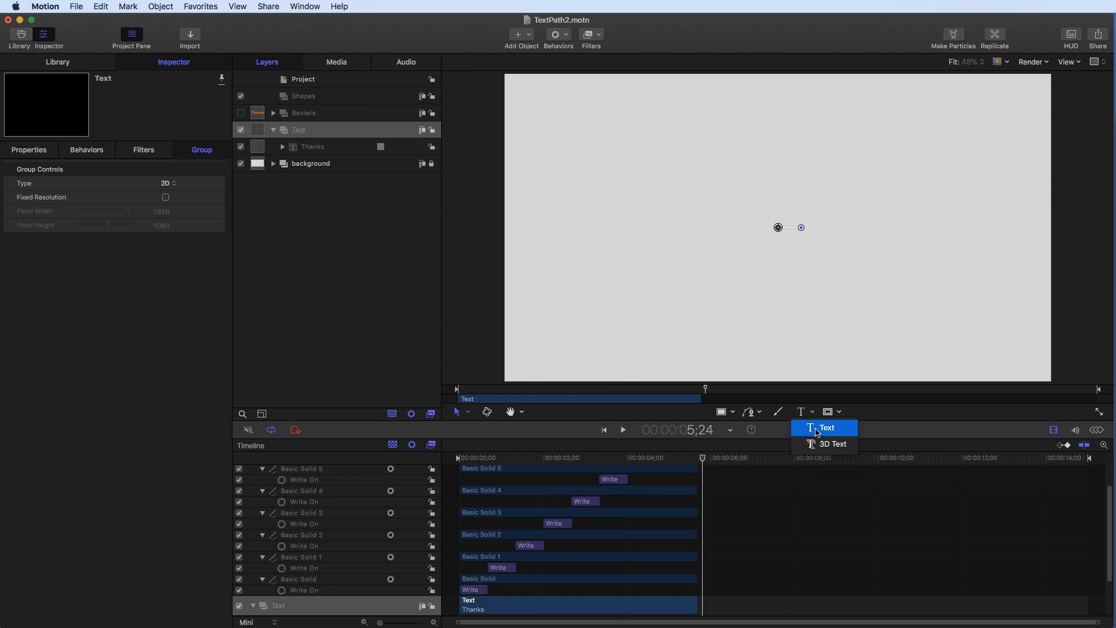
pyautogui.click(825, 427)
pyautogui.click(574, 108)
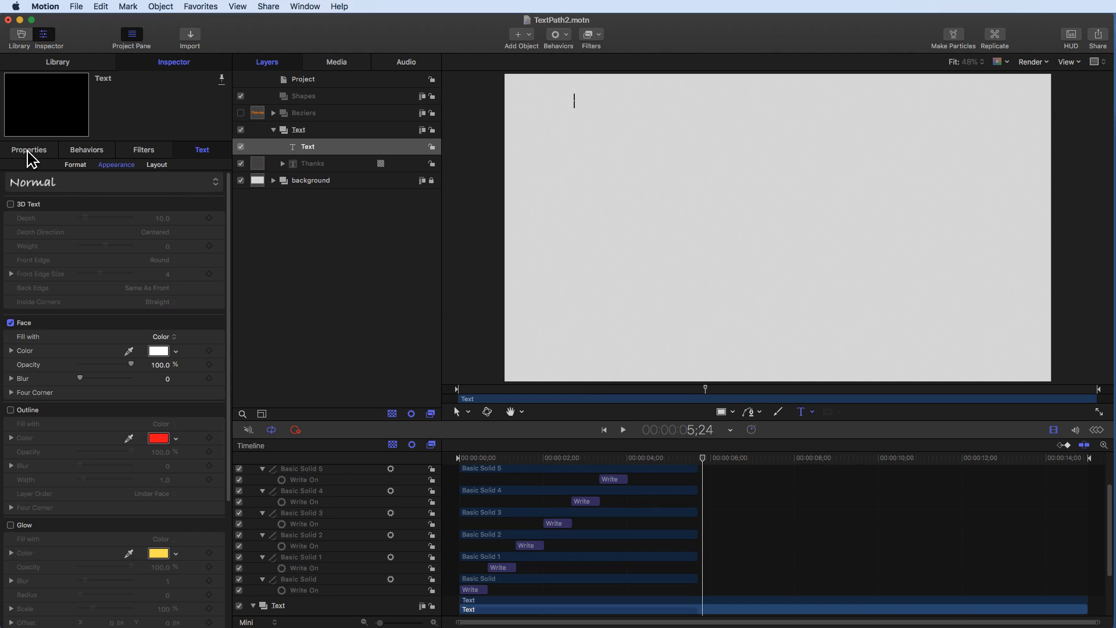
pyautogui.click(75, 165)
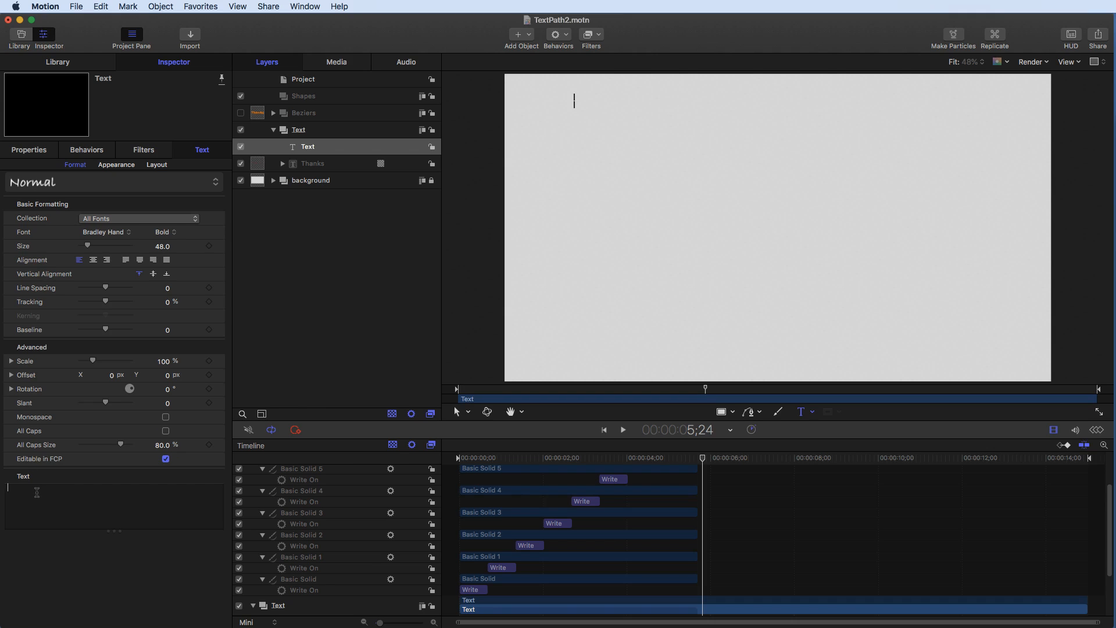
pyautogui.press('super+v')
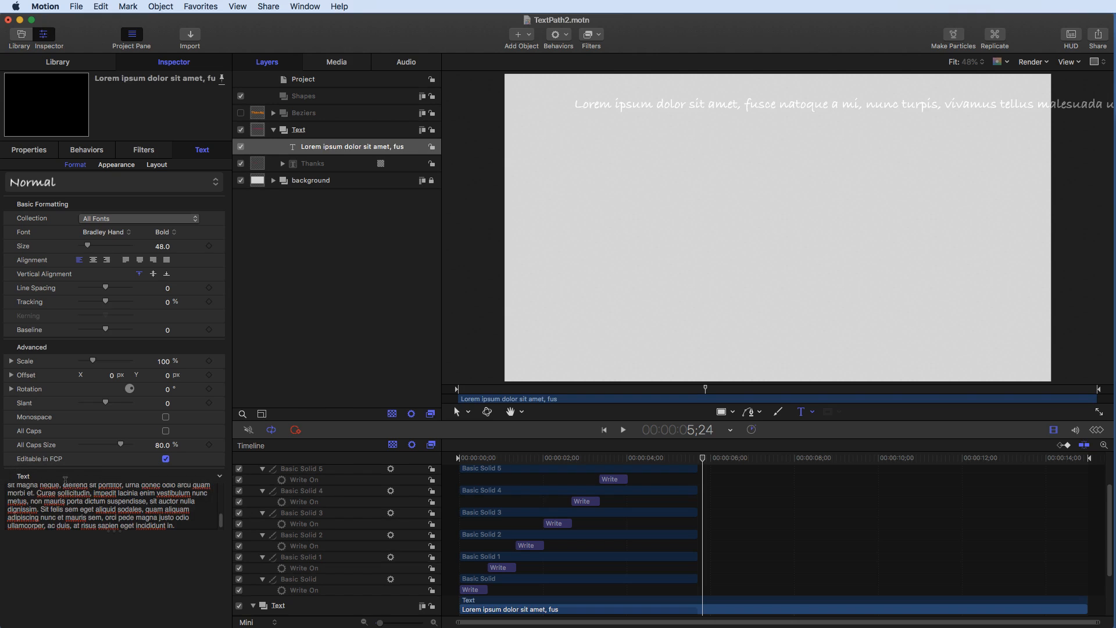
# - Set the lorem ipsum text's face colour to a blue swatch
pyautogui.click(44, 490)
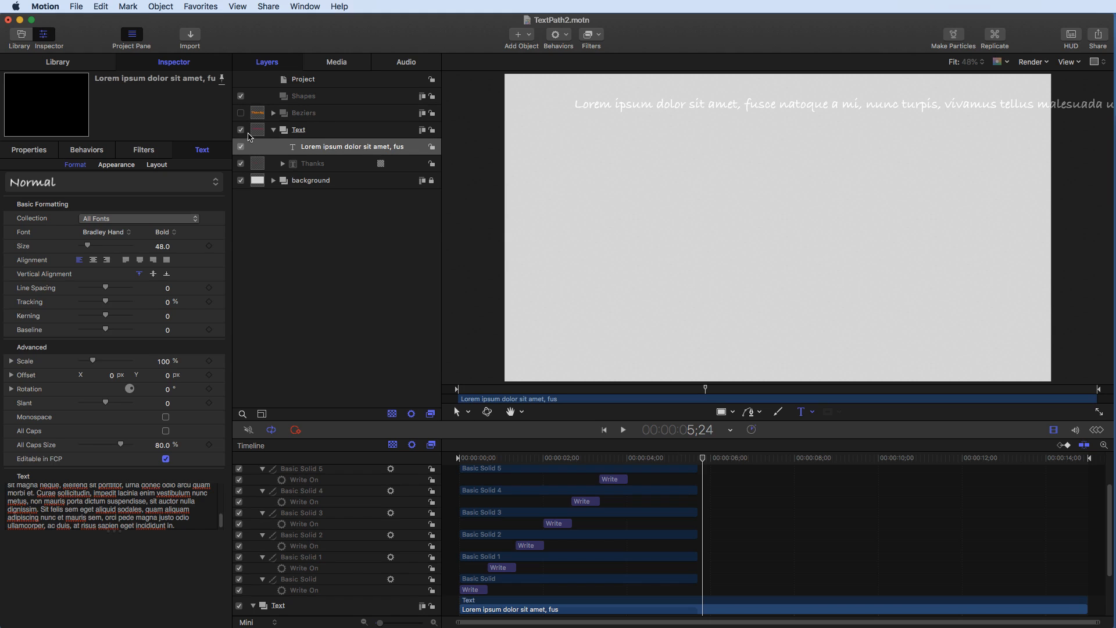
pyautogui.click(116, 165)
pyautogui.click(158, 352)
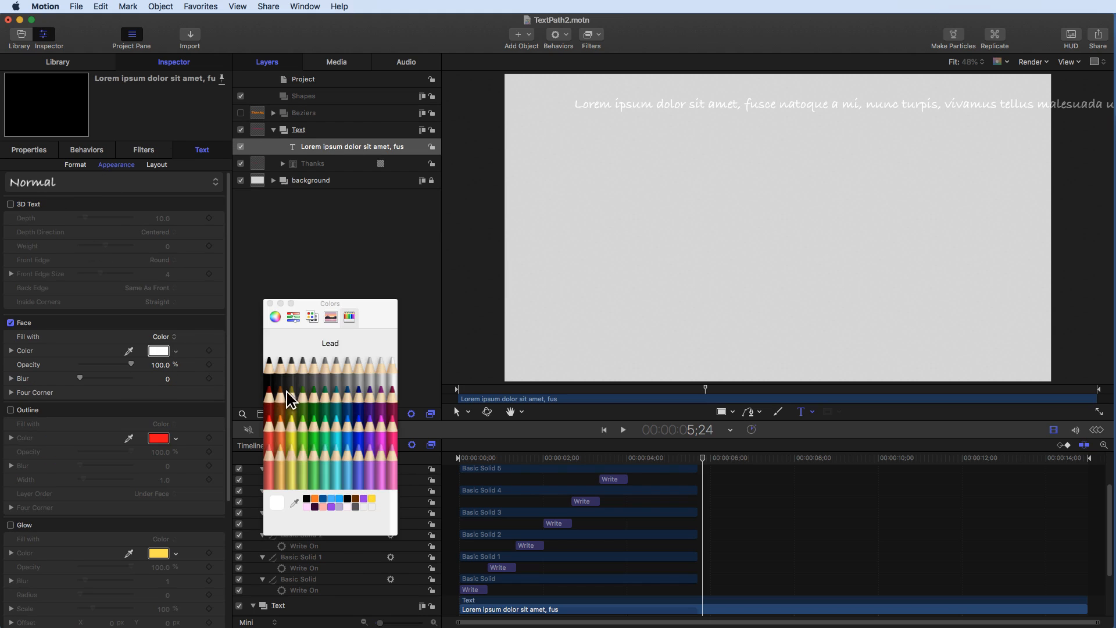
pyautogui.click(325, 403)
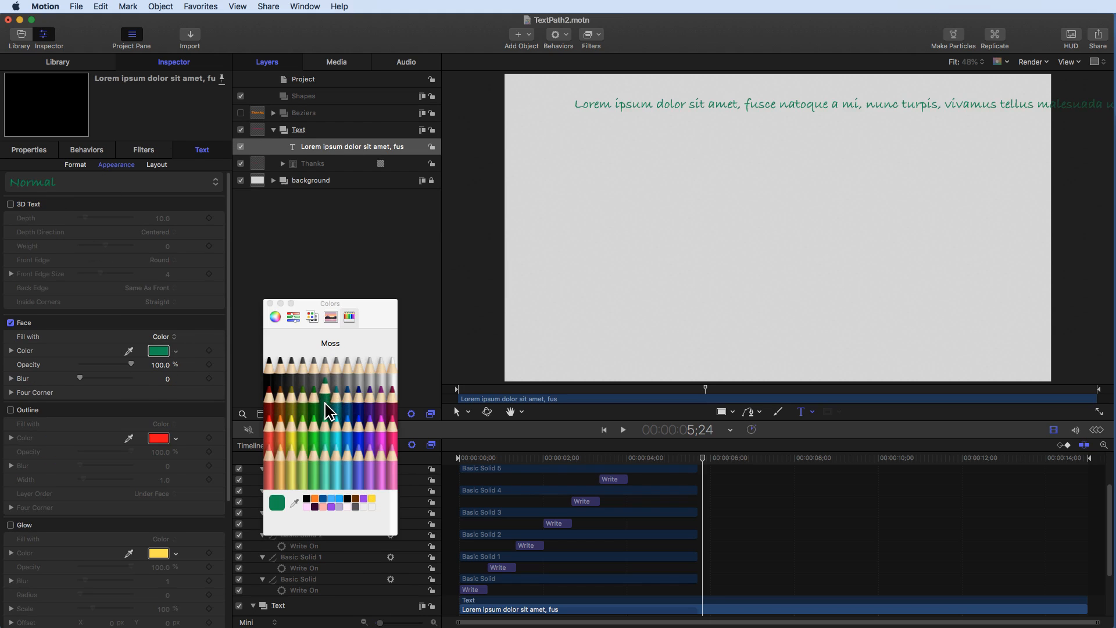
pyautogui.click(276, 438)
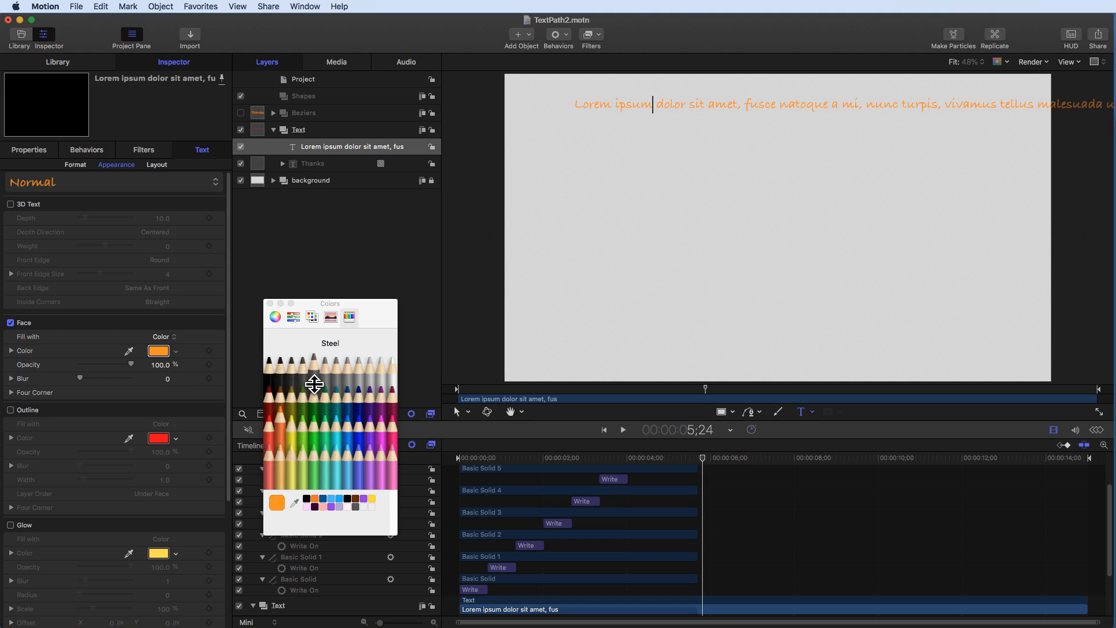
pyautogui.click(323, 498)
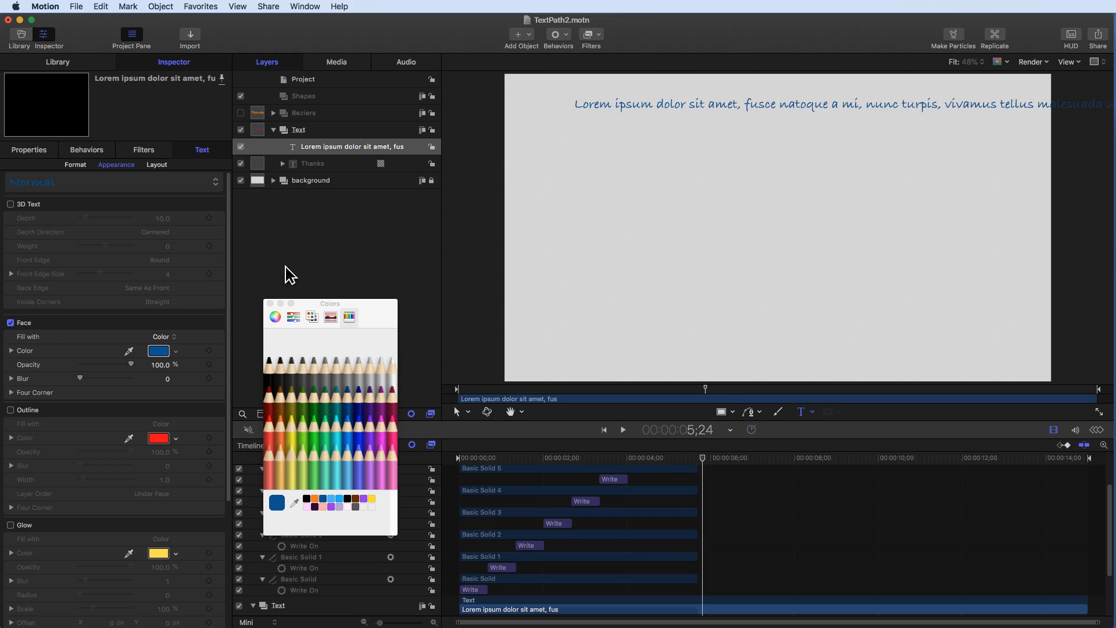
pyautogui.click(269, 303)
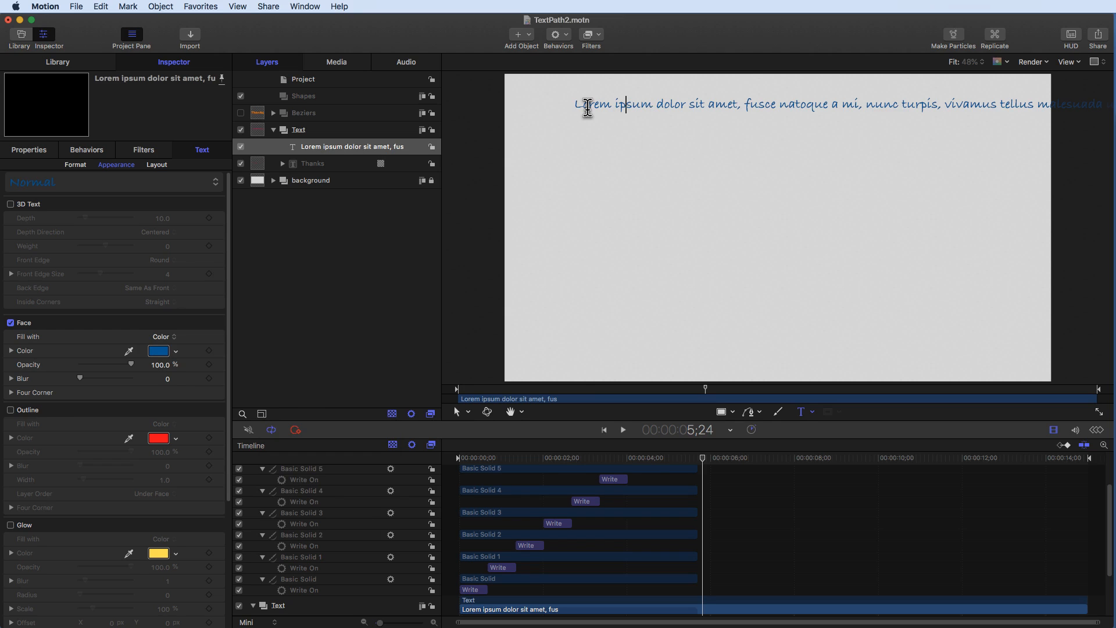
# - Set the lorem ipsum text layer's layout method to Paragraph
pyautogui.press('super+minus')
pyautogui.hscroll(-4, 847, 143)
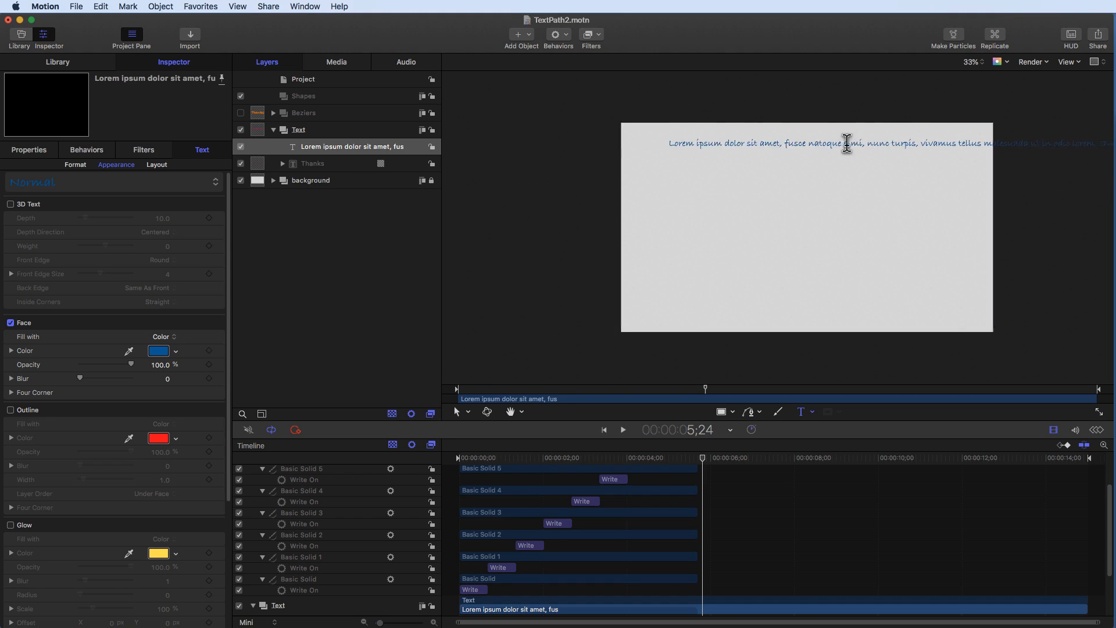
pyautogui.hscroll(10, 846, 143)
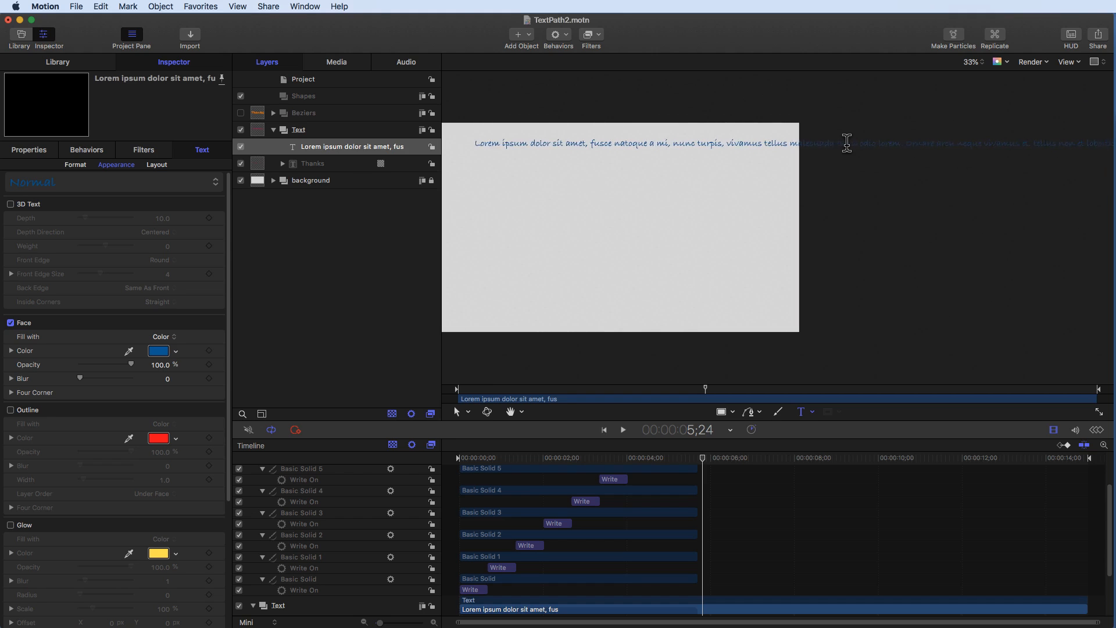
pyautogui.hscroll(5, 846, 143)
pyautogui.hscroll(-2, 847, 143)
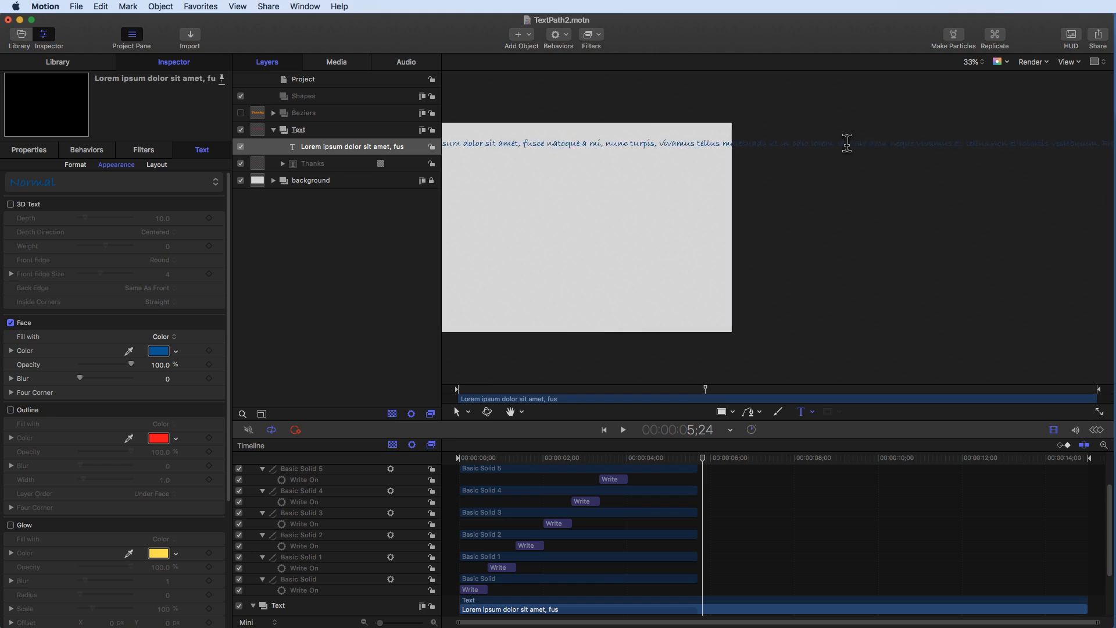
pyautogui.hscroll(-8, 846, 143)
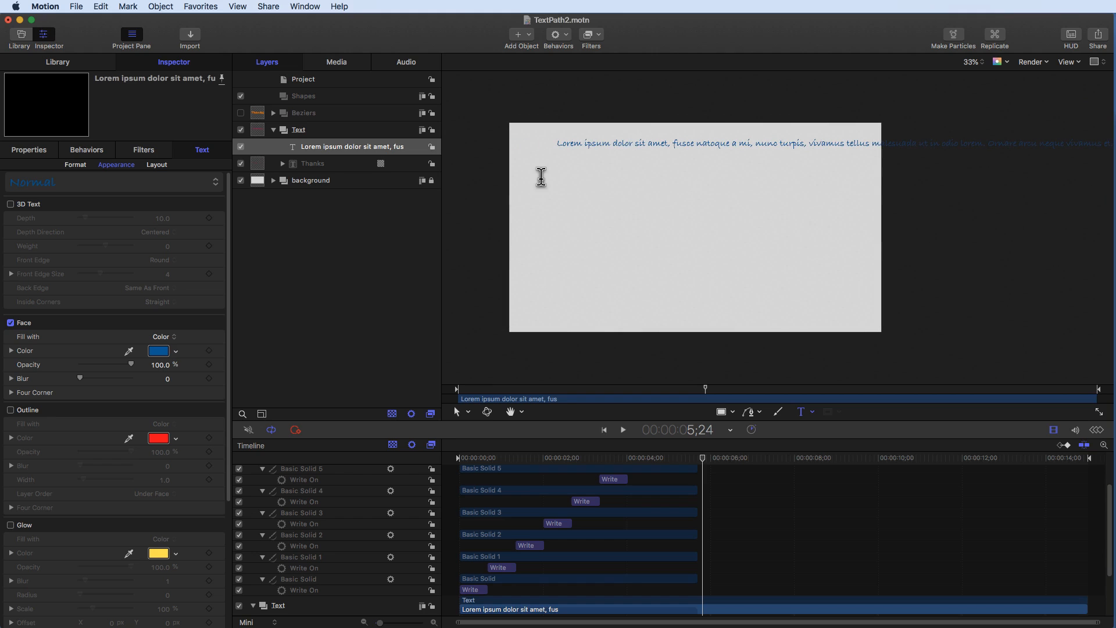
pyautogui.click(321, 152)
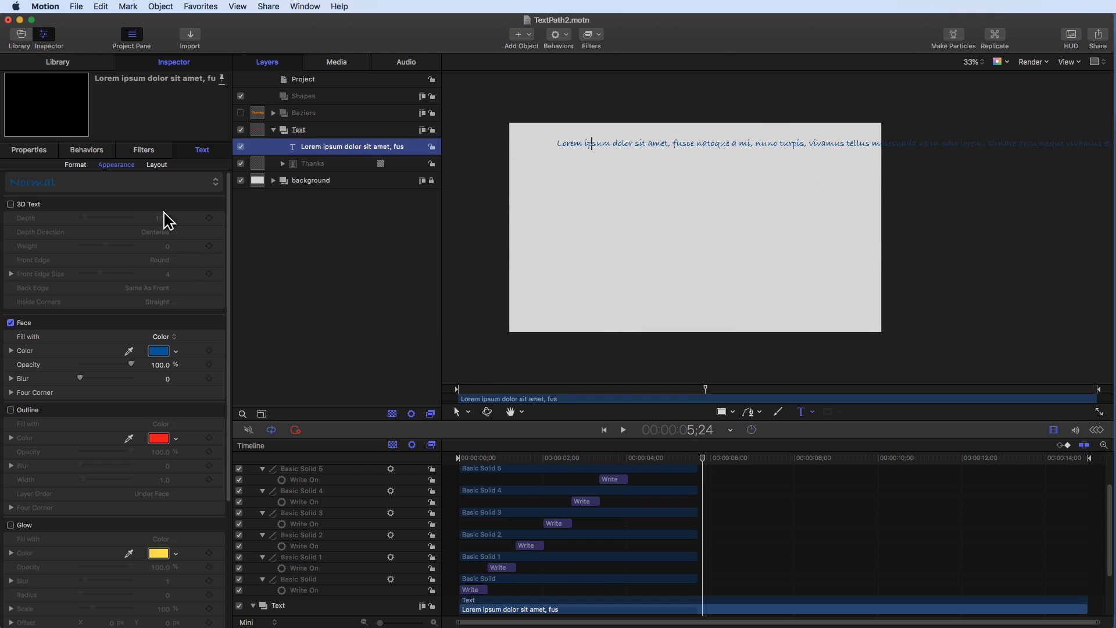
pyautogui.click(156, 165)
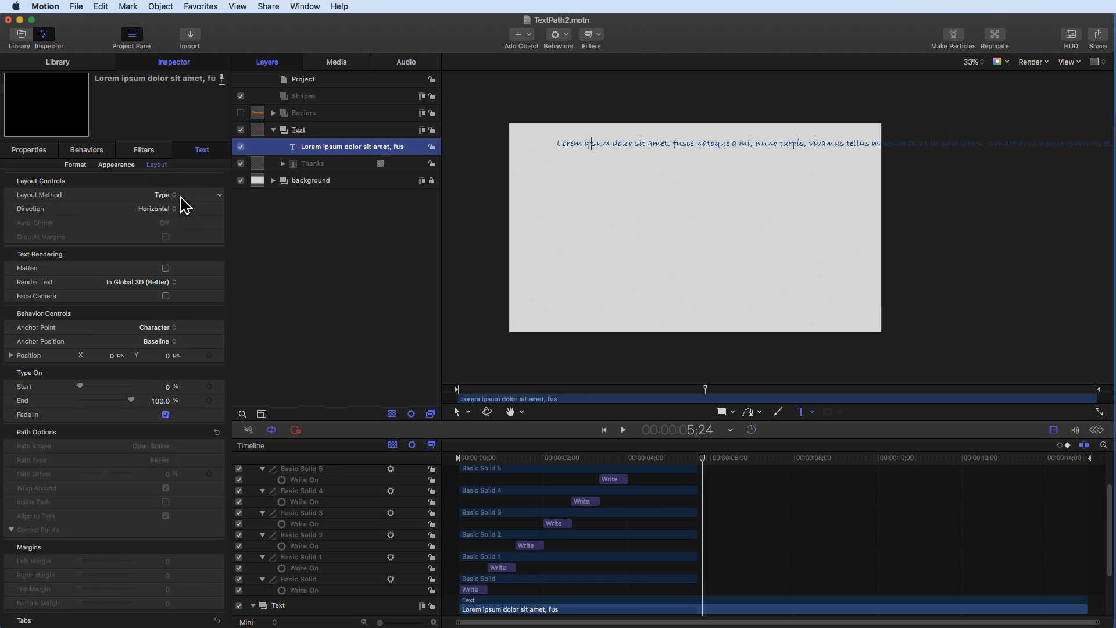
pyautogui.click(164, 196)
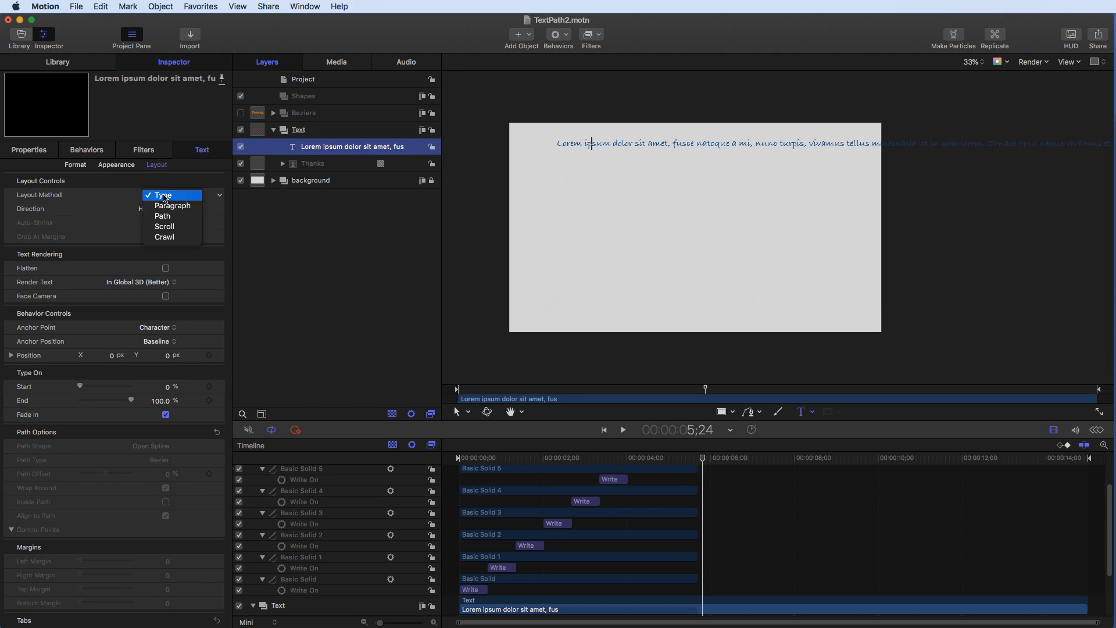
pyautogui.click(166, 205)
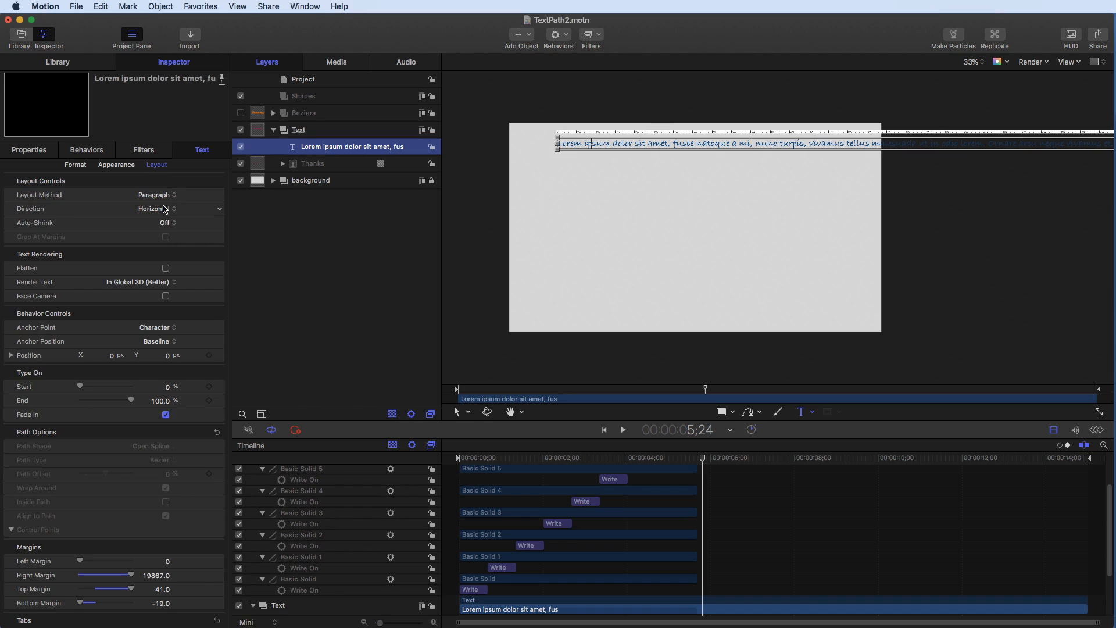
# - Extend the paragraph text box's lower edge down to near the bottom of the canvas
pyautogui.click(555, 148)
pyautogui.moveTo(555, 205); pyautogui.dragTo(548, 324)
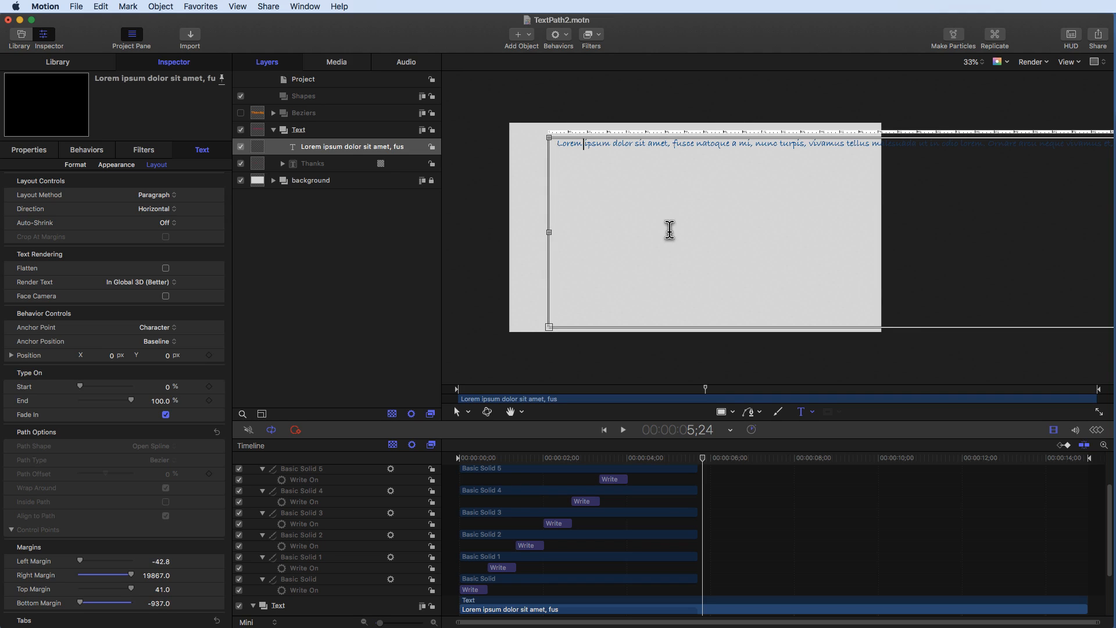
# - Set the paragraph's right margin to 1447 and bottom margin to -865 so the text wraps inside the canvas
pyautogui.hscroll(5, 669, 229)
pyautogui.hscroll(15, 670, 229)
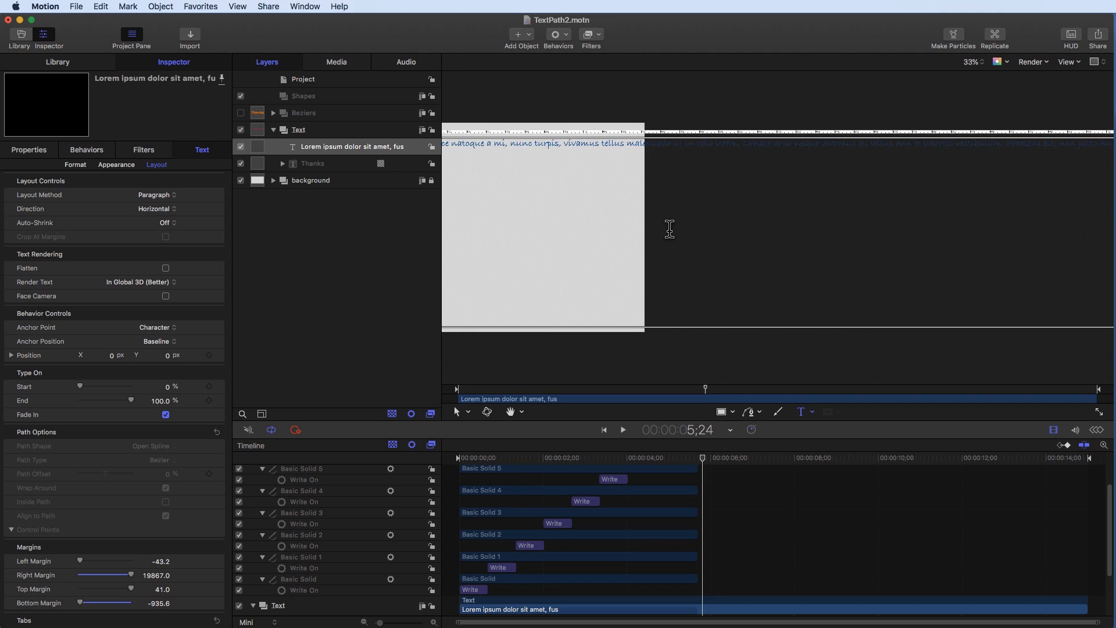
pyautogui.hscroll(5, 669, 229)
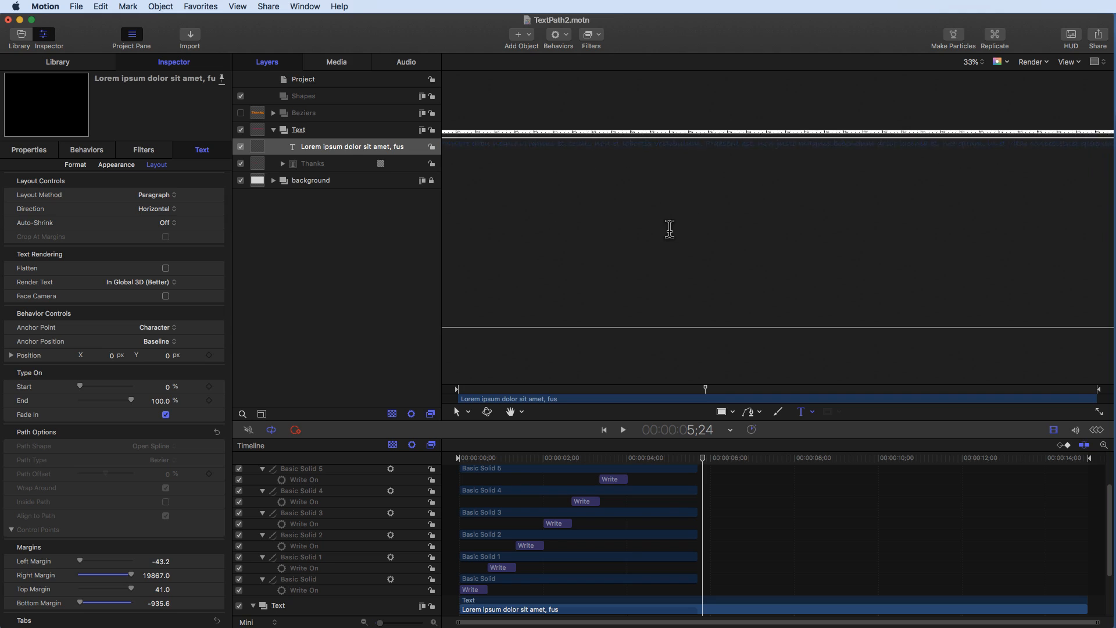
pyautogui.hscroll(3, 670, 229)
pyautogui.hscroll(3, 669, 229)
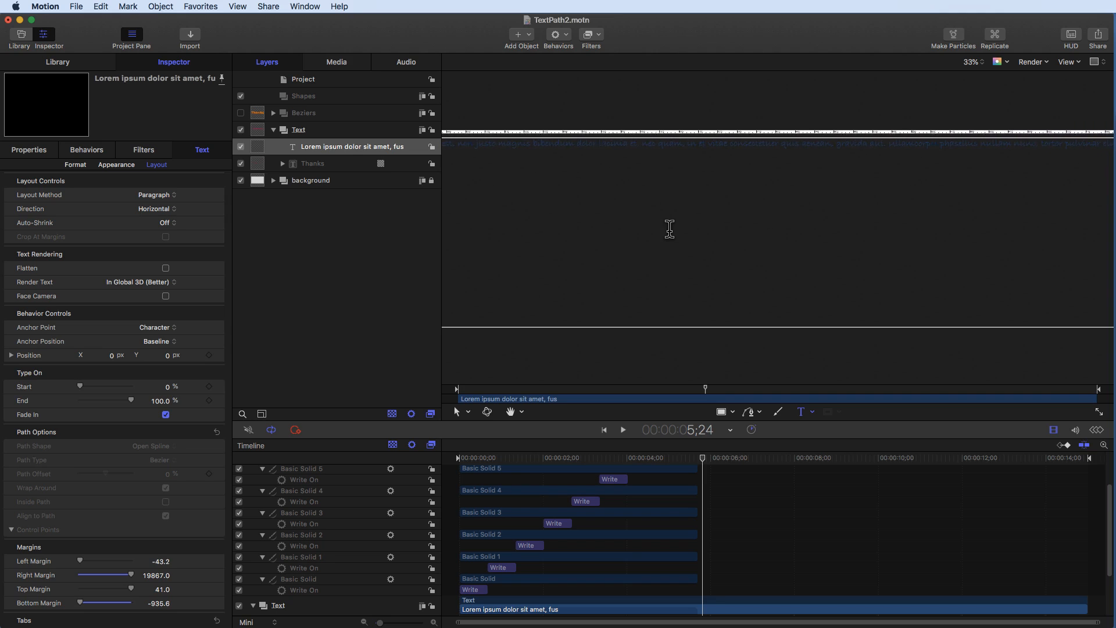
pyautogui.hscroll(5, 662, 231)
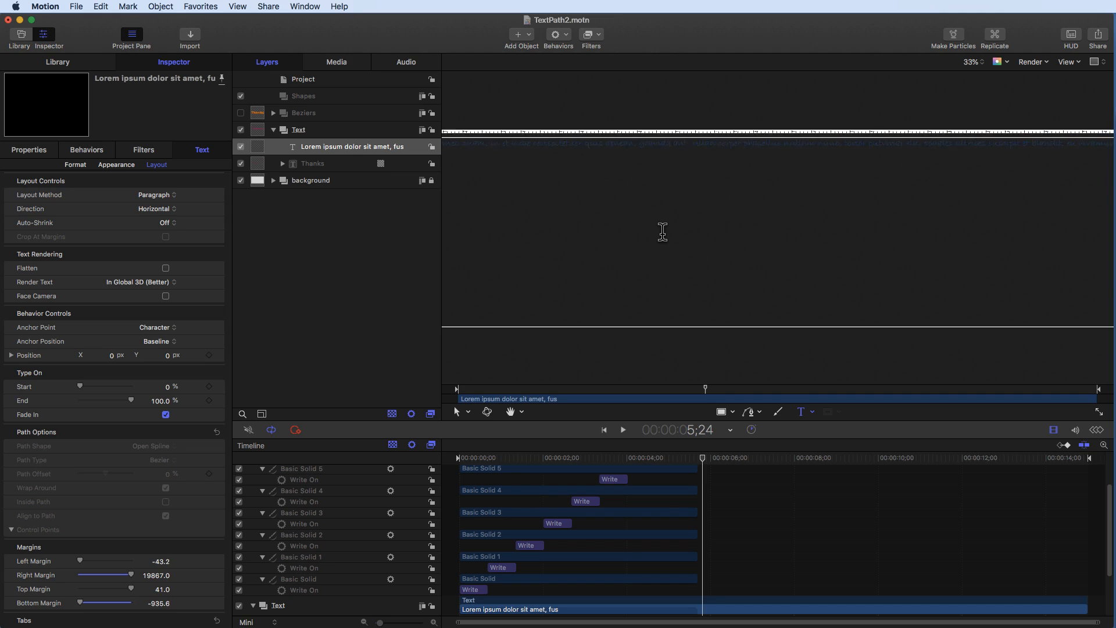
pyautogui.hscroll(3, 662, 231)
pyautogui.hscroll(5, 662, 231)
pyautogui.hscroll(3, 663, 231)
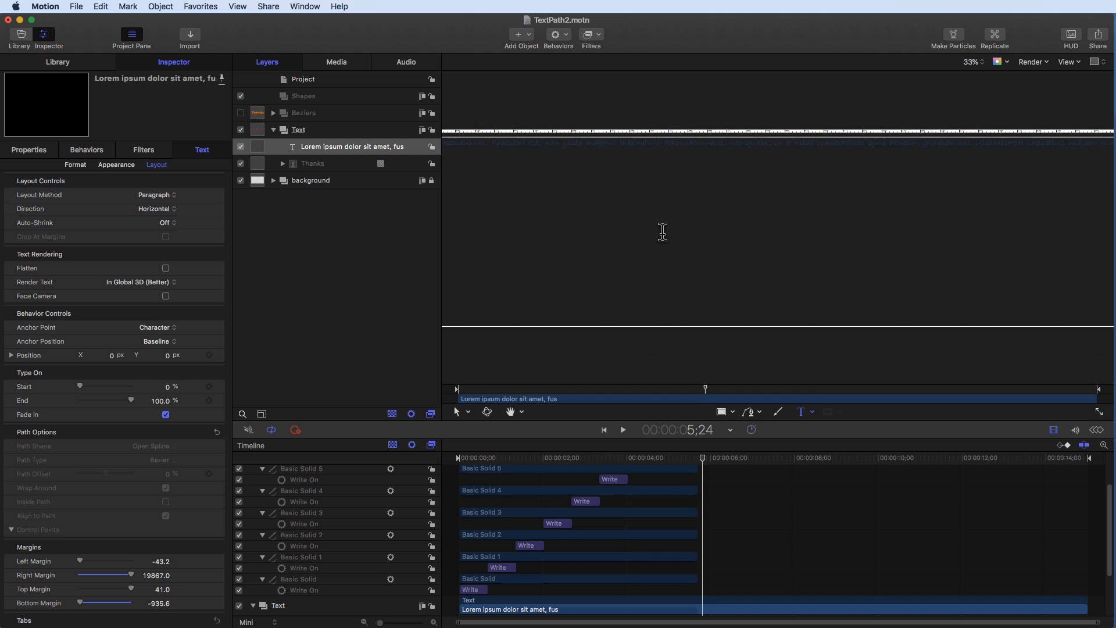
pyautogui.click(970, 61)
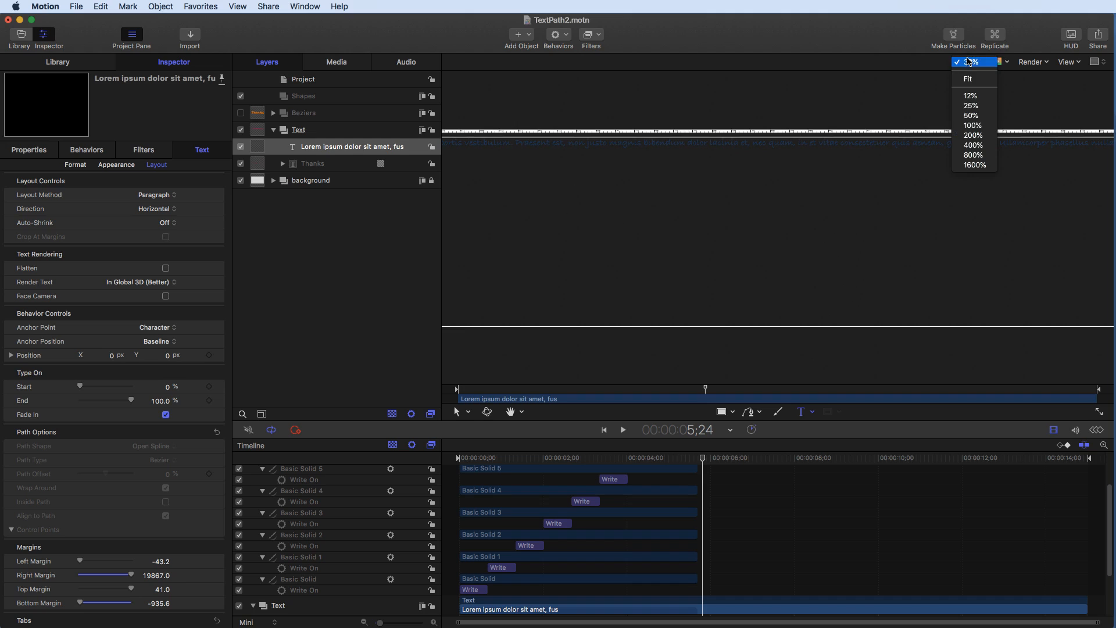
pyautogui.click(968, 75)
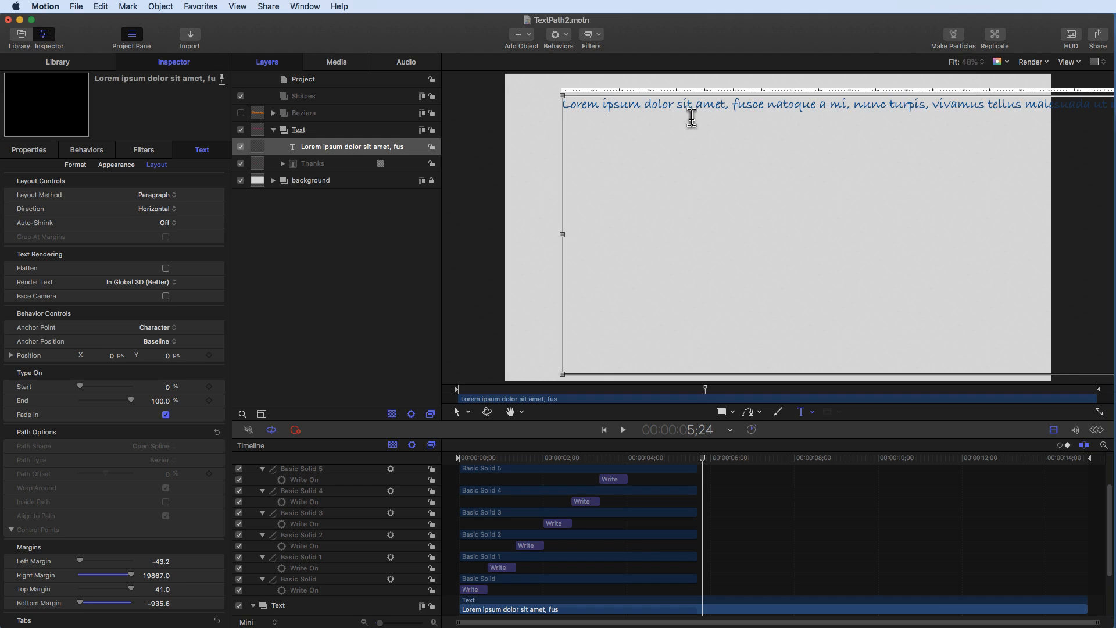
pyautogui.click(559, 93)
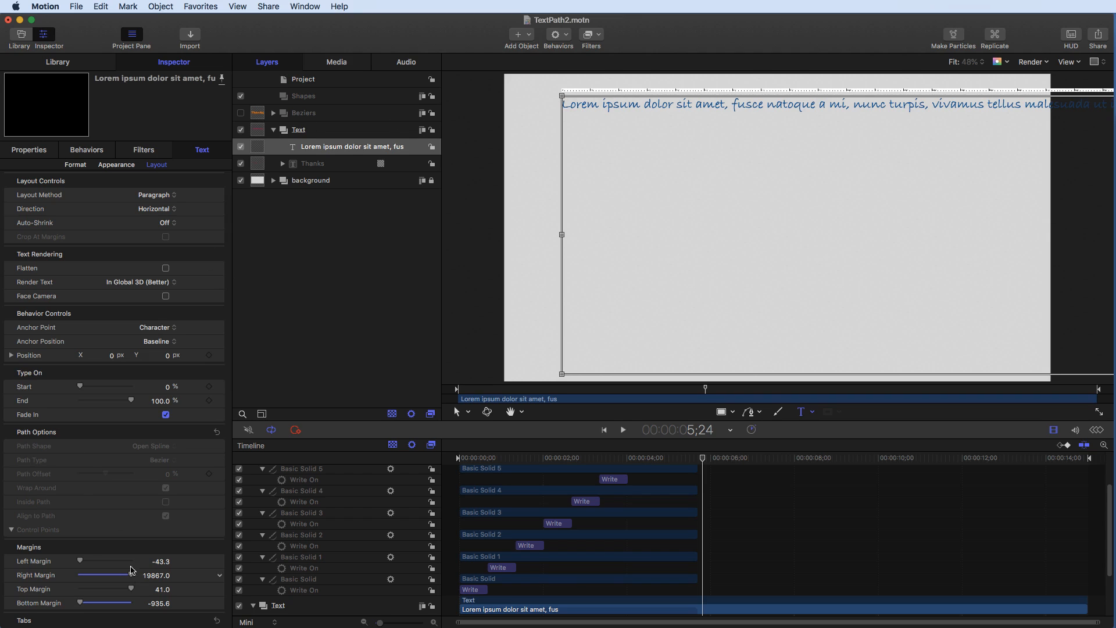
pyautogui.moveTo(132, 577); pyautogui.dragTo(85, 576)
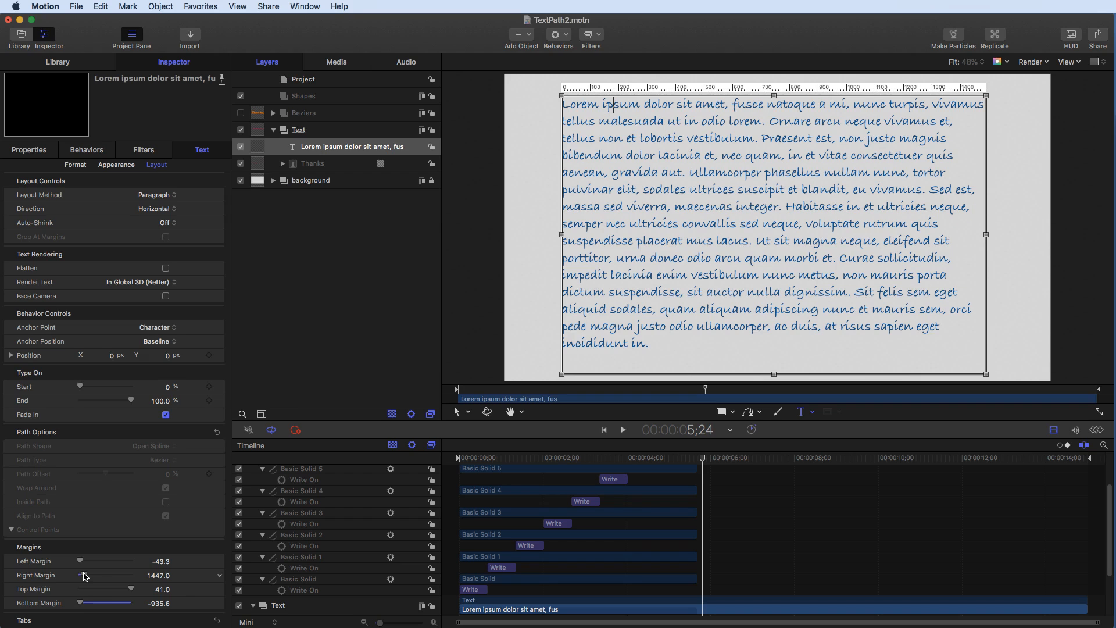
pyautogui.moveTo(82, 603); pyautogui.dragTo(84, 599)
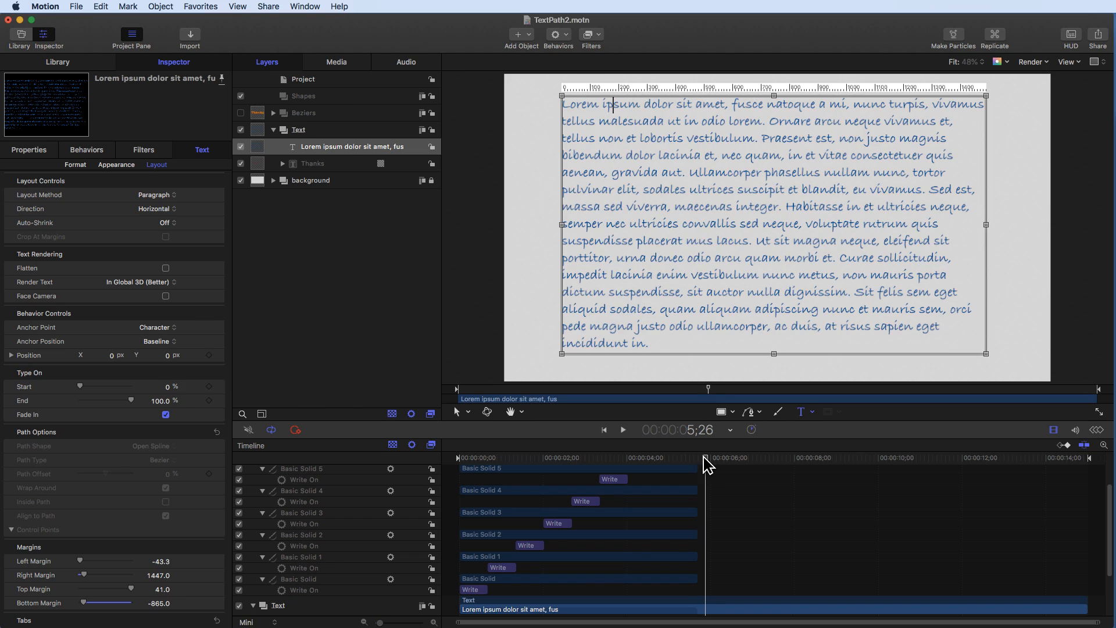
# - Set the lorem ipsum layer's In point at 5;25 so it starts after the Thanks animation
pyautogui.click(703, 457)
pyautogui.click(333, 146)
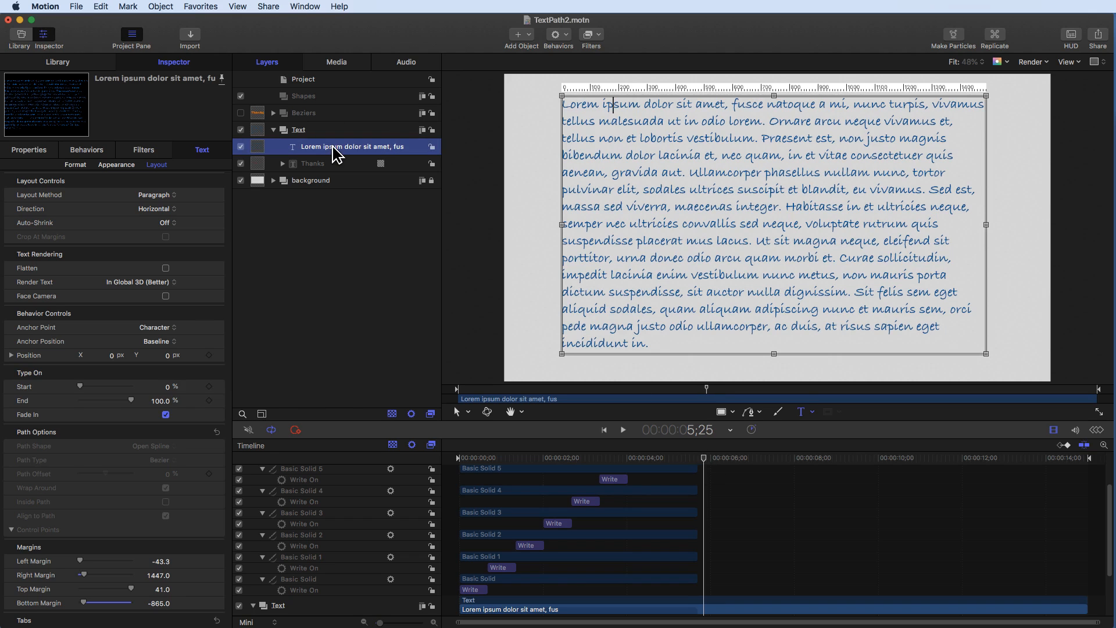
pyautogui.press('i')
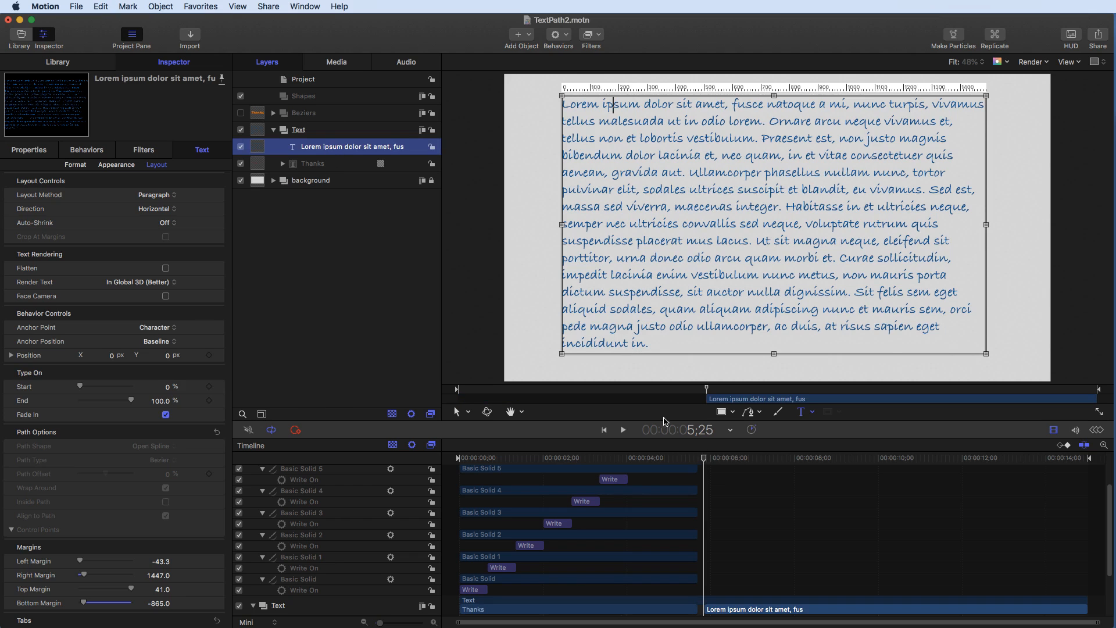
# - Play back the animation around the 5-second mark to check the change from Thanks to the paragraph
pyautogui.moveTo(702, 461)
pyautogui.mouseDown()
pyautogui.moveTo(665, 463)
pyautogui.moveTo(707, 460)
pyautogui.mouseUp()
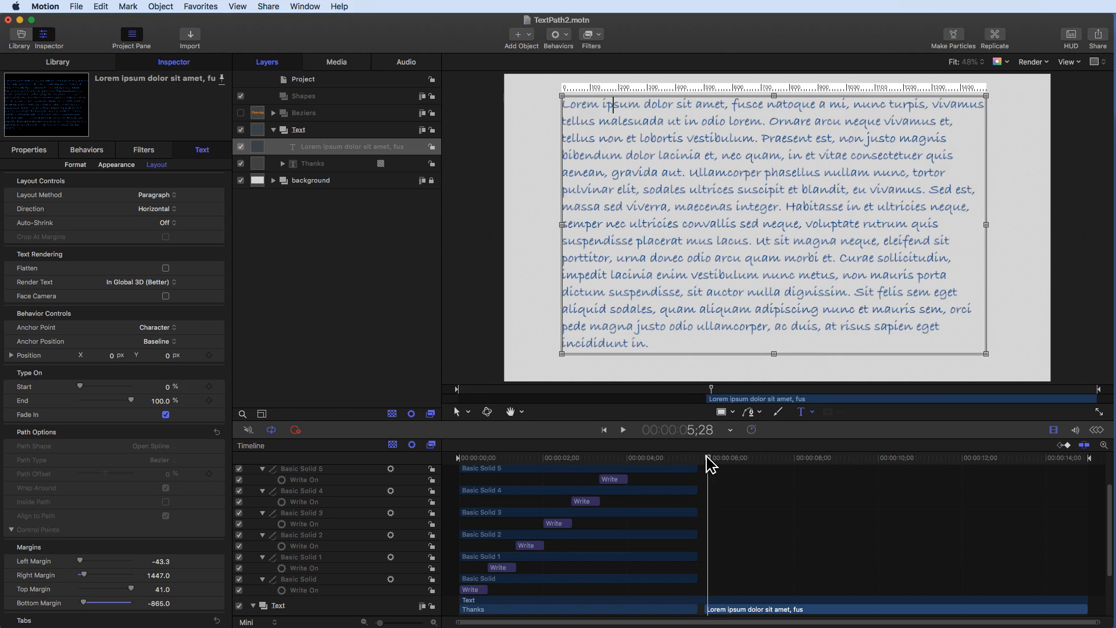
pyautogui.click(321, 250)
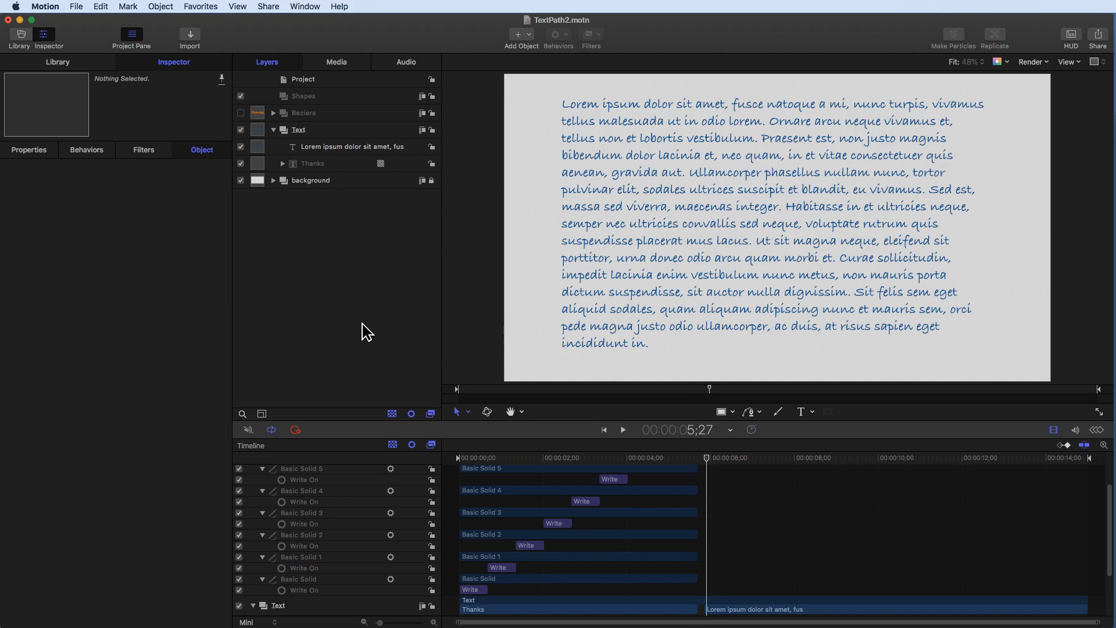
pyautogui.click(617, 165)
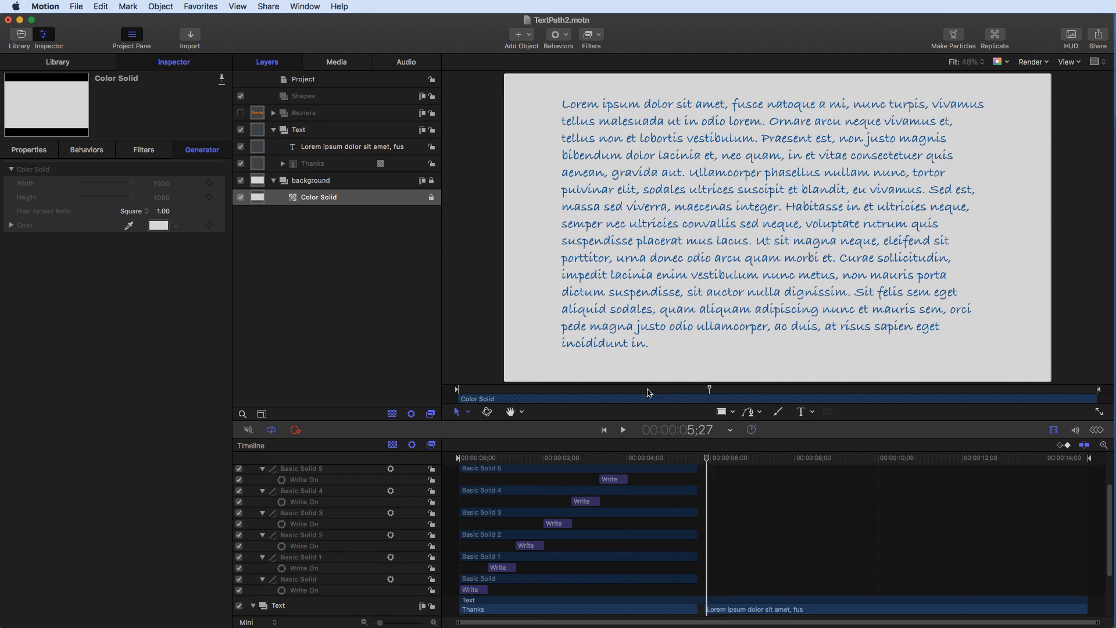
pyautogui.moveTo(708, 458); pyautogui.dragTo(652, 458)
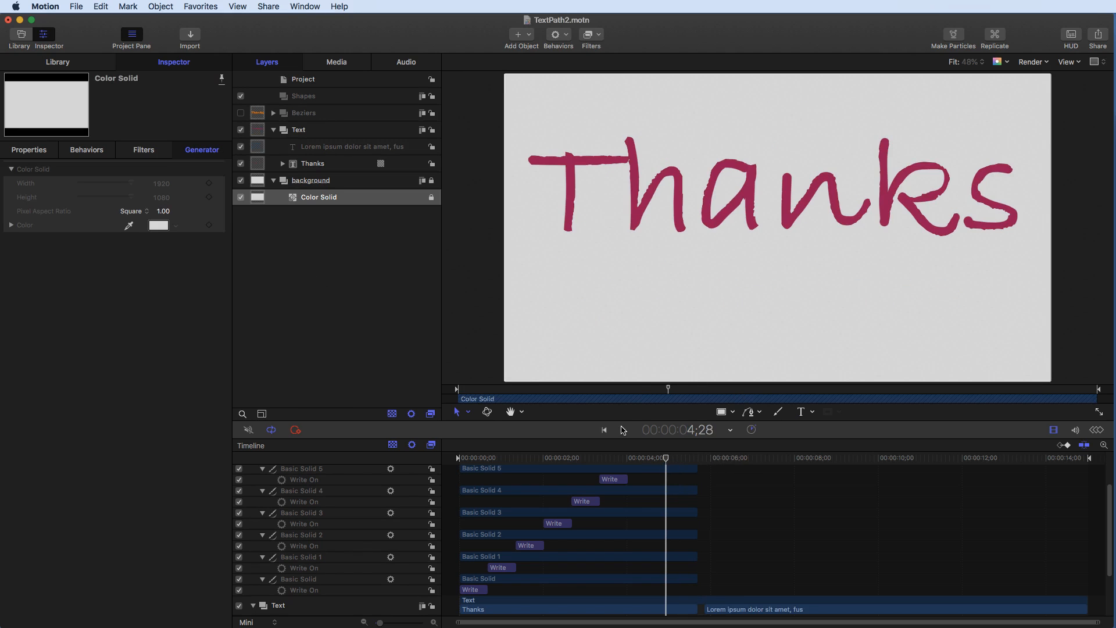
pyautogui.click(623, 430)
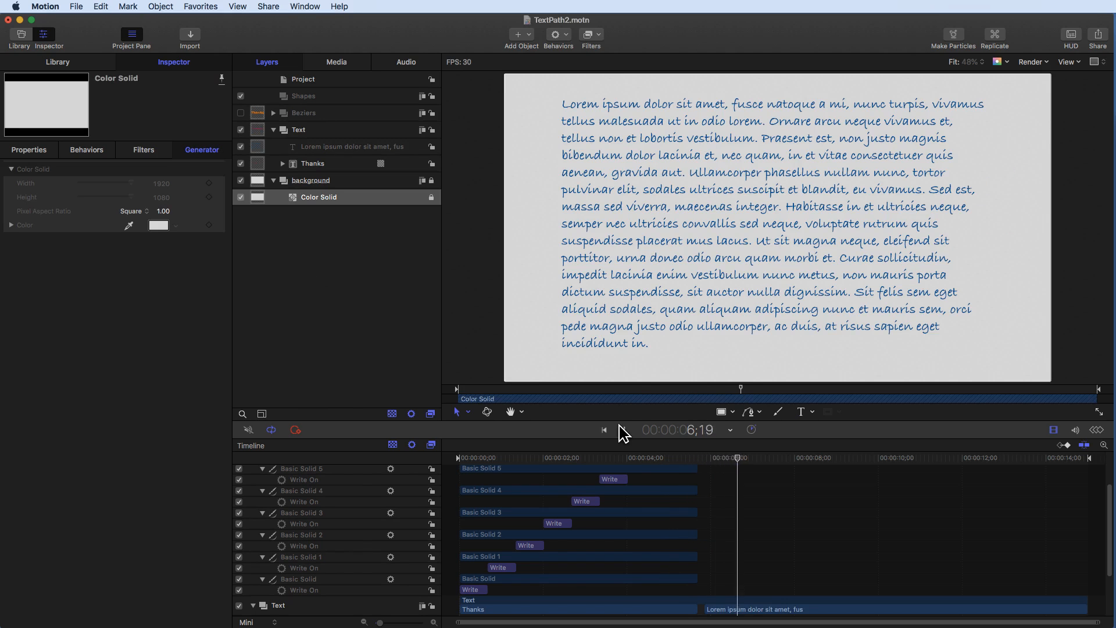
pyautogui.click(623, 430)
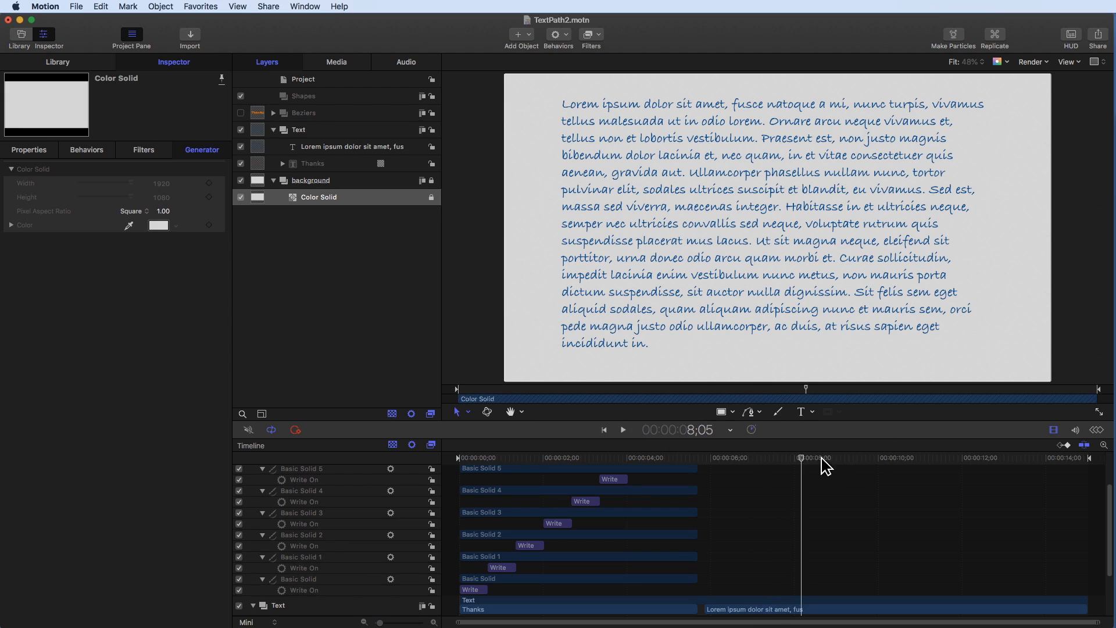
pyautogui.moveTo(752, 471); pyautogui.dragTo(692, 485)
pyautogui.click(623, 430)
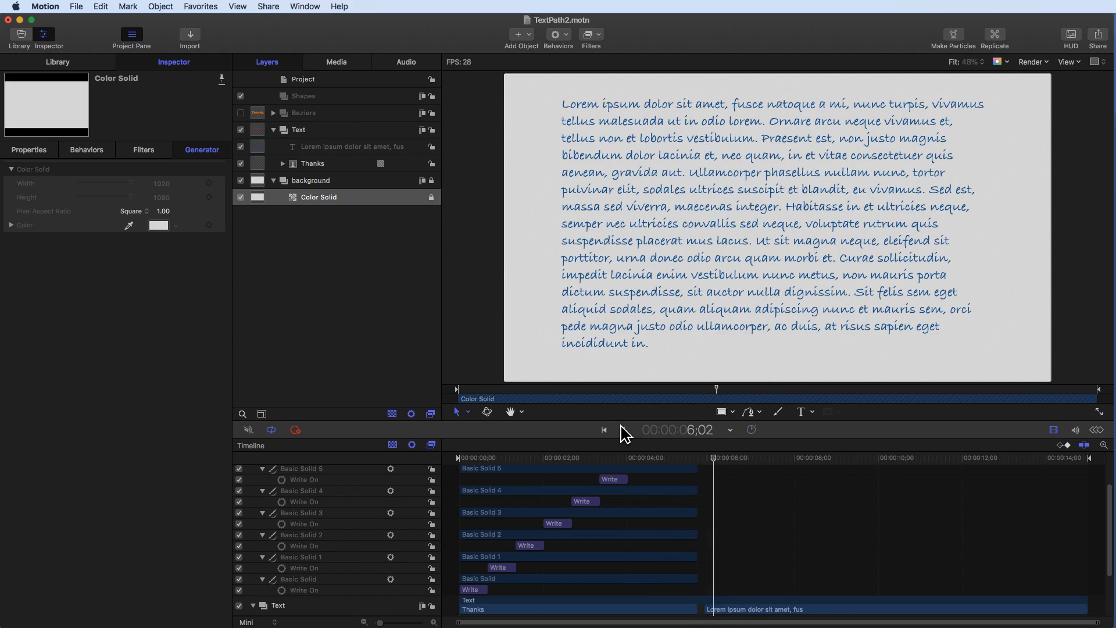
pyautogui.moveTo(723, 456)
pyautogui.mouseDown()
pyautogui.moveTo(702, 465)
pyautogui.moveTo(714, 460)
pyautogui.mouseUp()
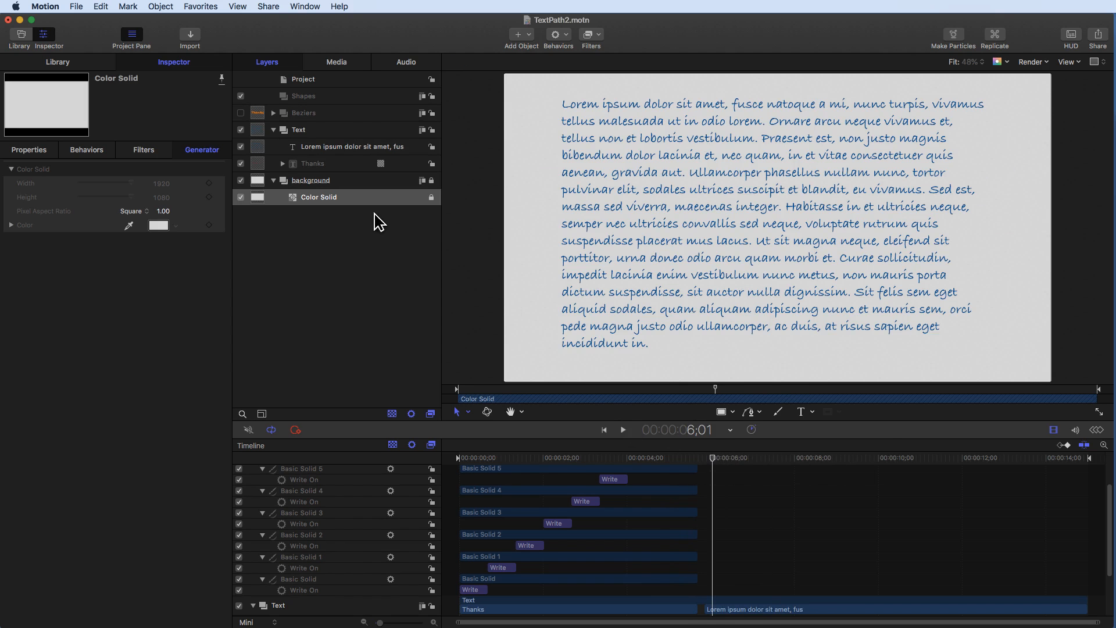
# - Add a Text Animation Type On behaviour to the lorem ipsum text layer
pyautogui.click(356, 152)
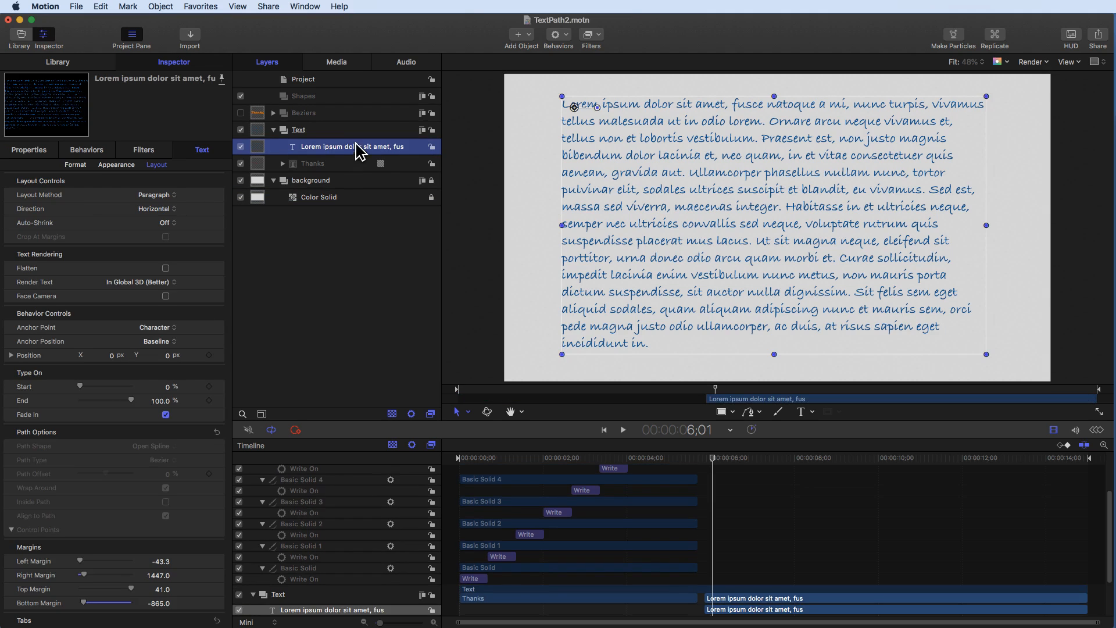
pyautogui.click(568, 38)
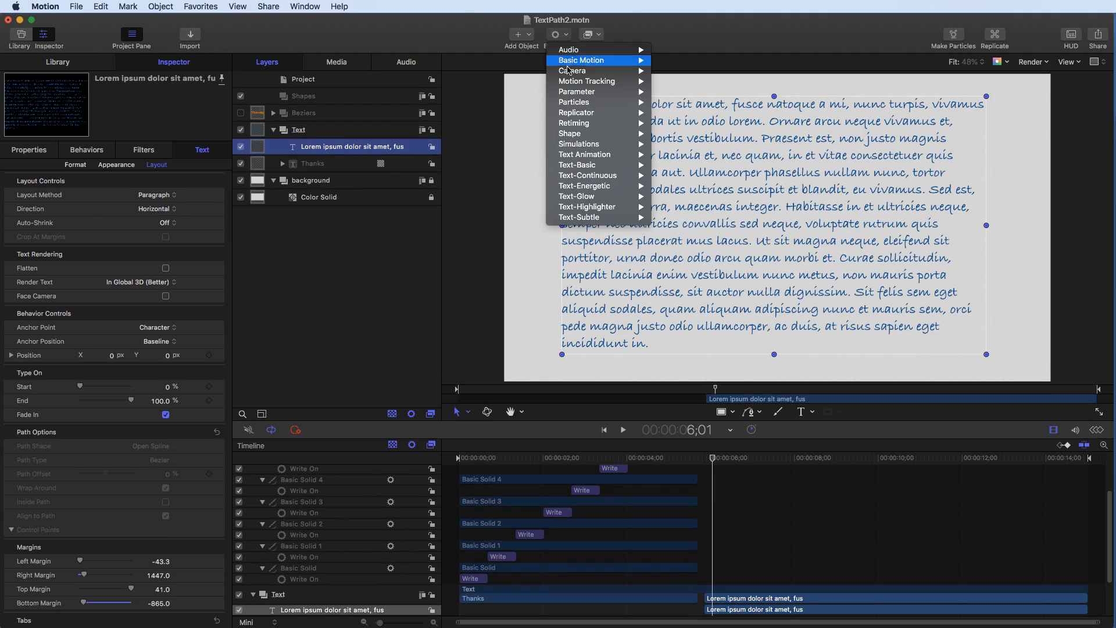
pyautogui.moveTo(576, 158)
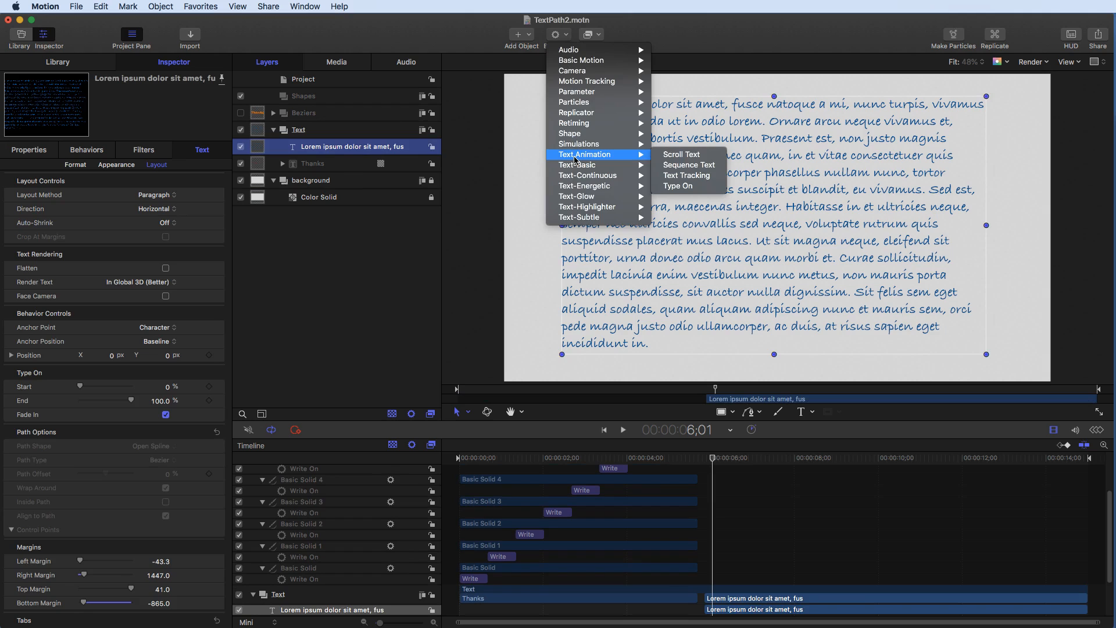
pyautogui.click(695, 187)
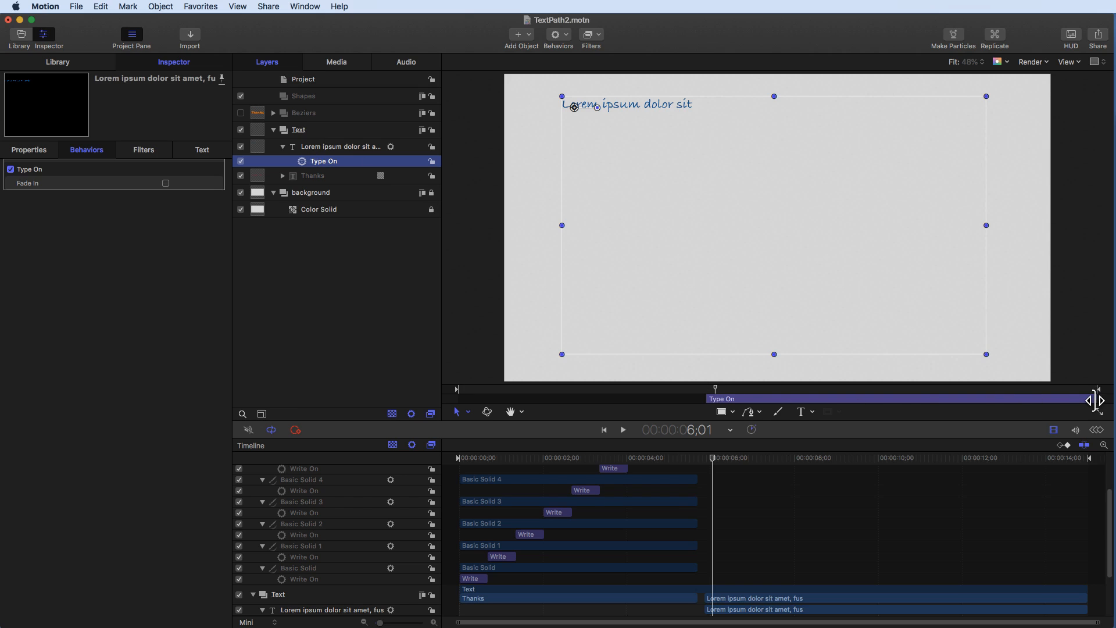
# - Shorten the Type On behaviour to end shortly after the layer's start and preview it
pyautogui.moveTo(1096, 400); pyautogui.dragTo(767, 400)
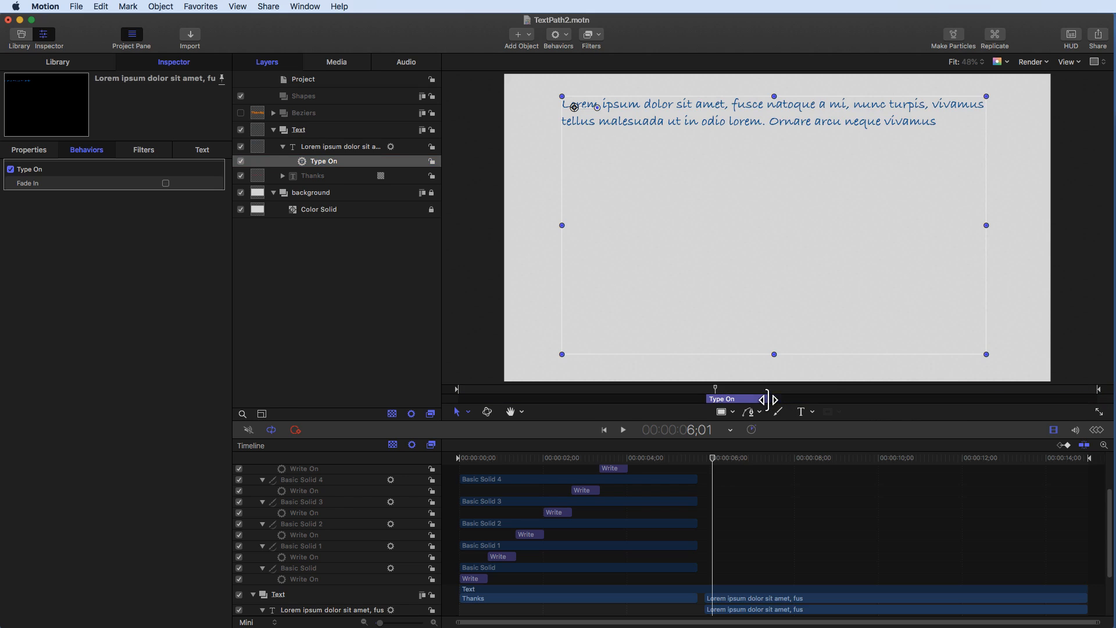
pyautogui.click(620, 430)
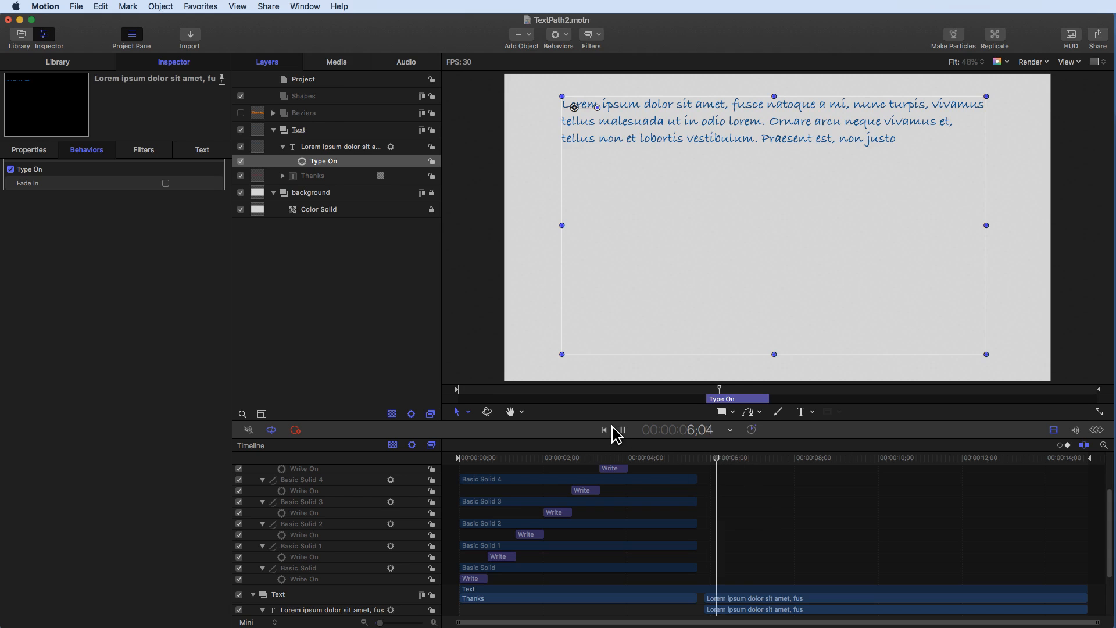
pyautogui.click(620, 432)
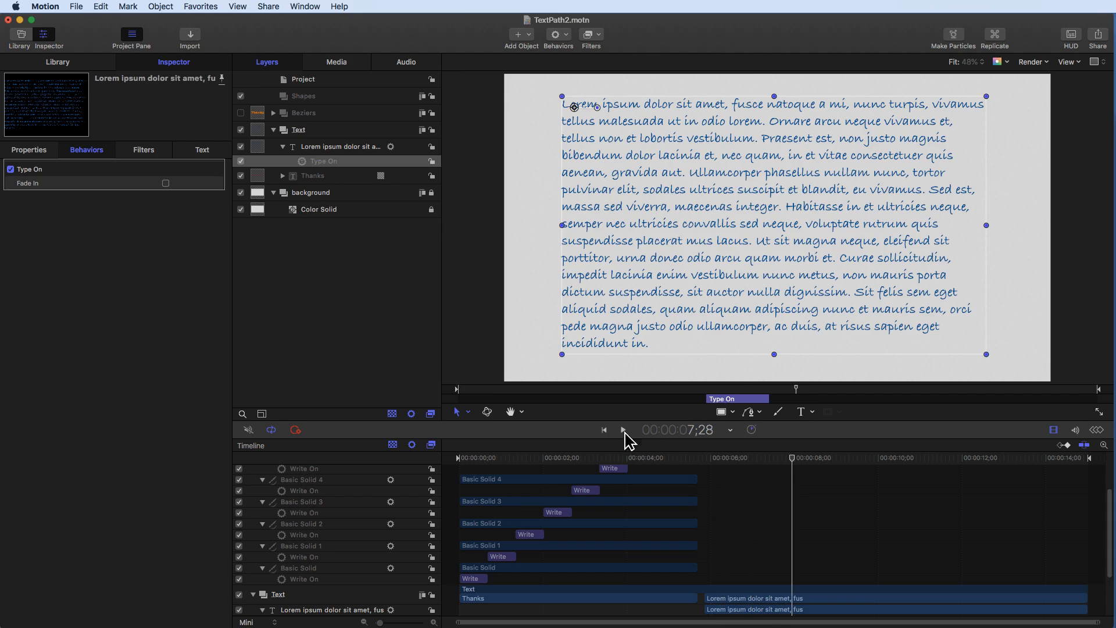
# - Extend the Type On behaviour's duration and play the paragraph typing on from 5;16
pyautogui.moveTo(768, 400); pyautogui.dragTo(841, 401)
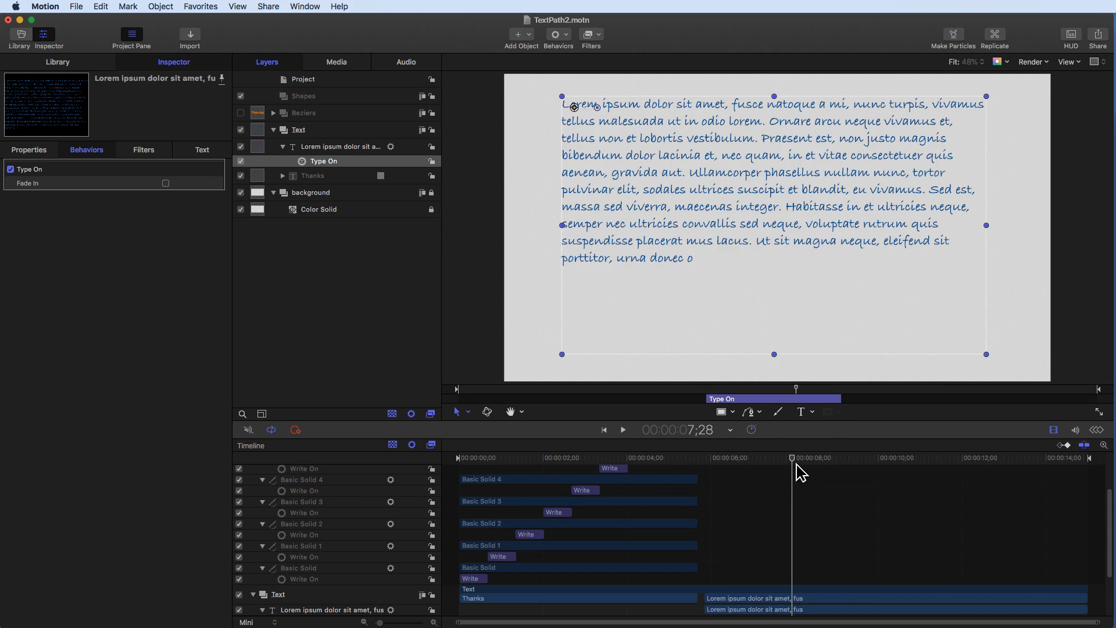
pyautogui.moveTo(797, 465); pyautogui.dragTo(692, 466)
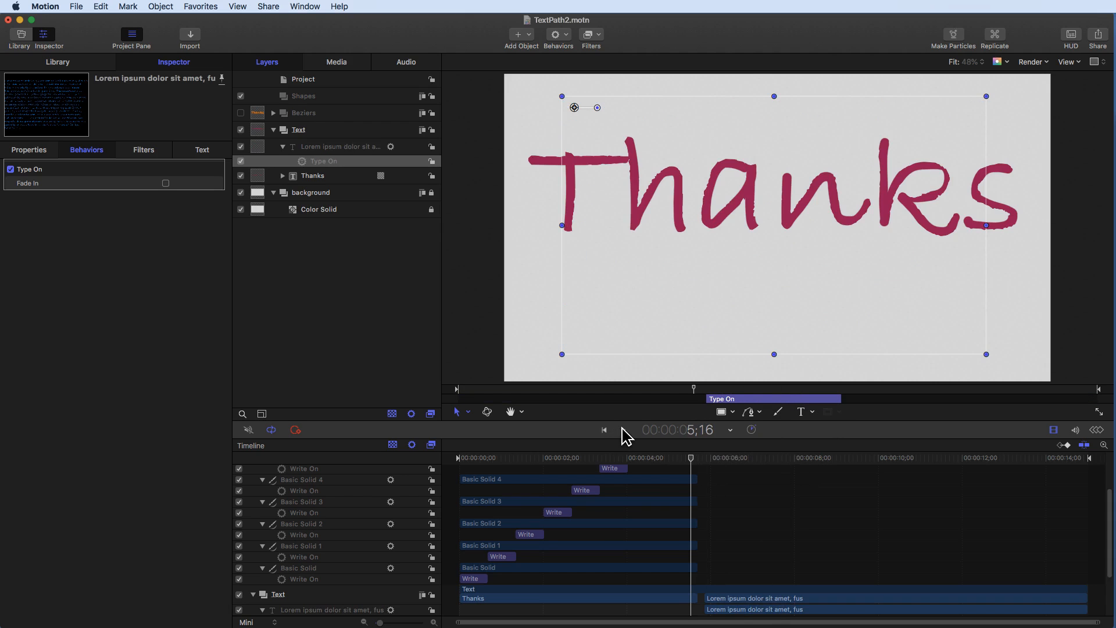
pyautogui.click(622, 429)
# - Trim the lorem ipsum text layer so it ends at 9;15
pyautogui.click(457, 358)
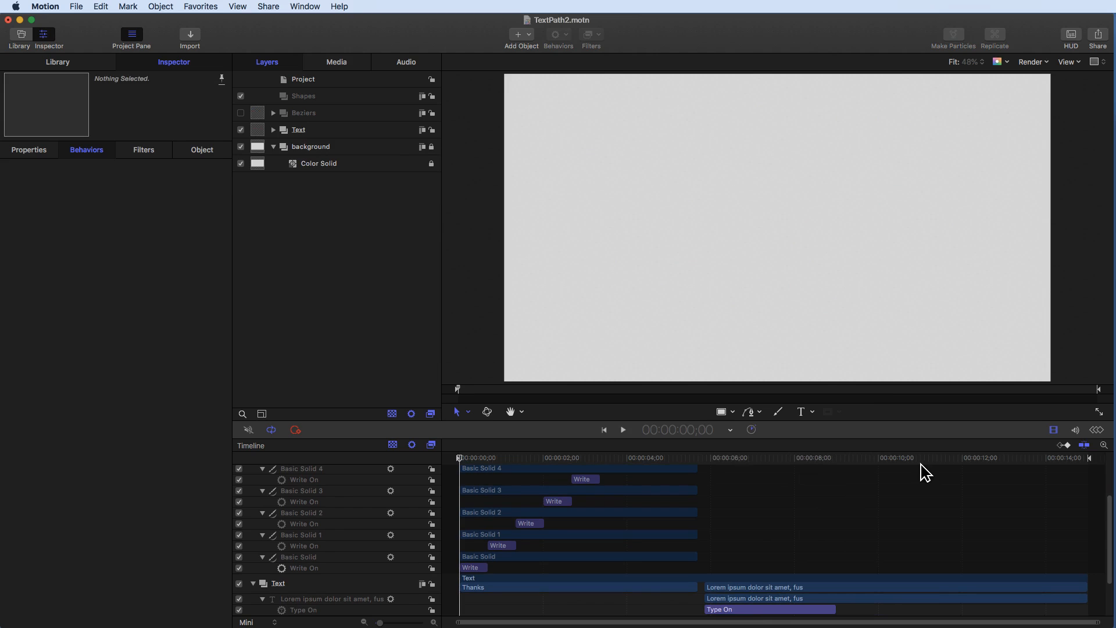
pyautogui.click(852, 458)
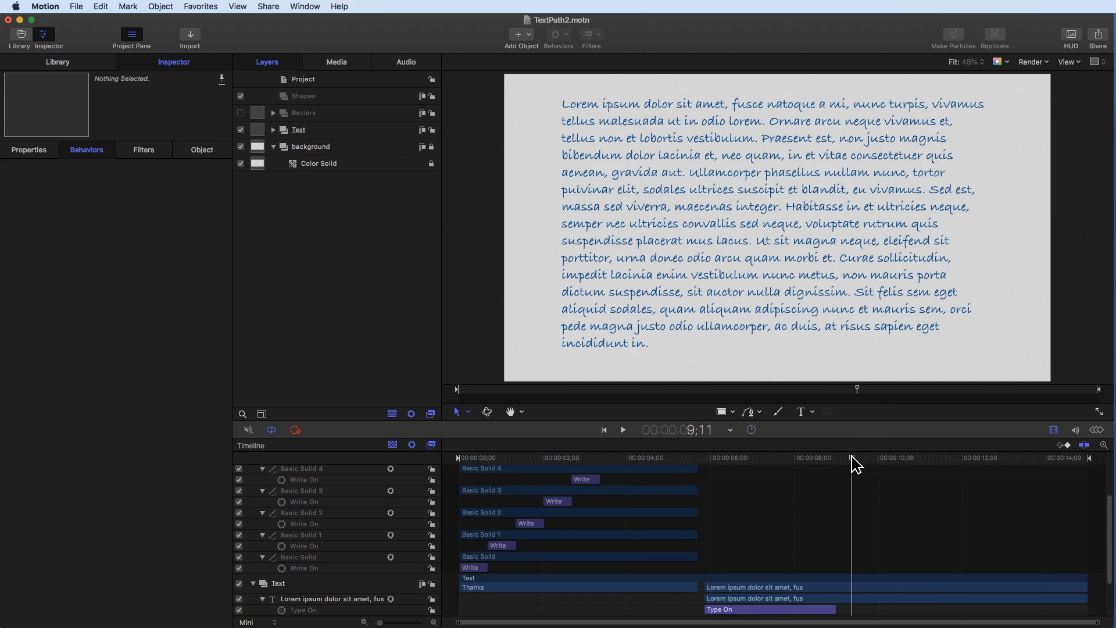
pyautogui.moveTo(851, 456)
pyautogui.mouseDown()
pyautogui.moveTo(876, 457)
pyautogui.moveTo(857, 458)
pyautogui.mouseUp()
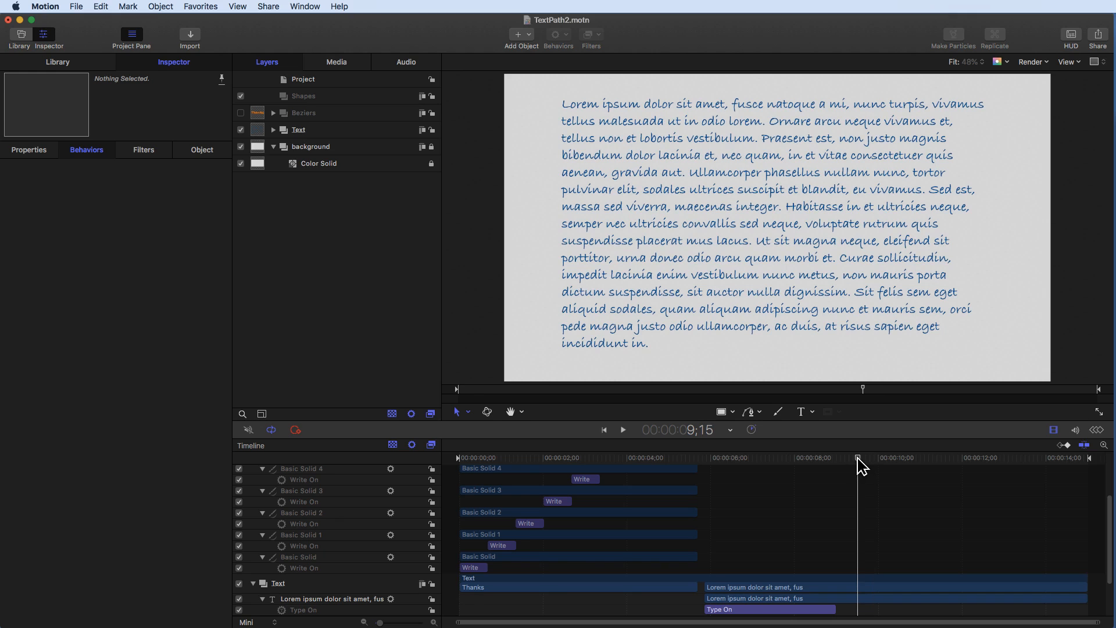
pyautogui.click(273, 129)
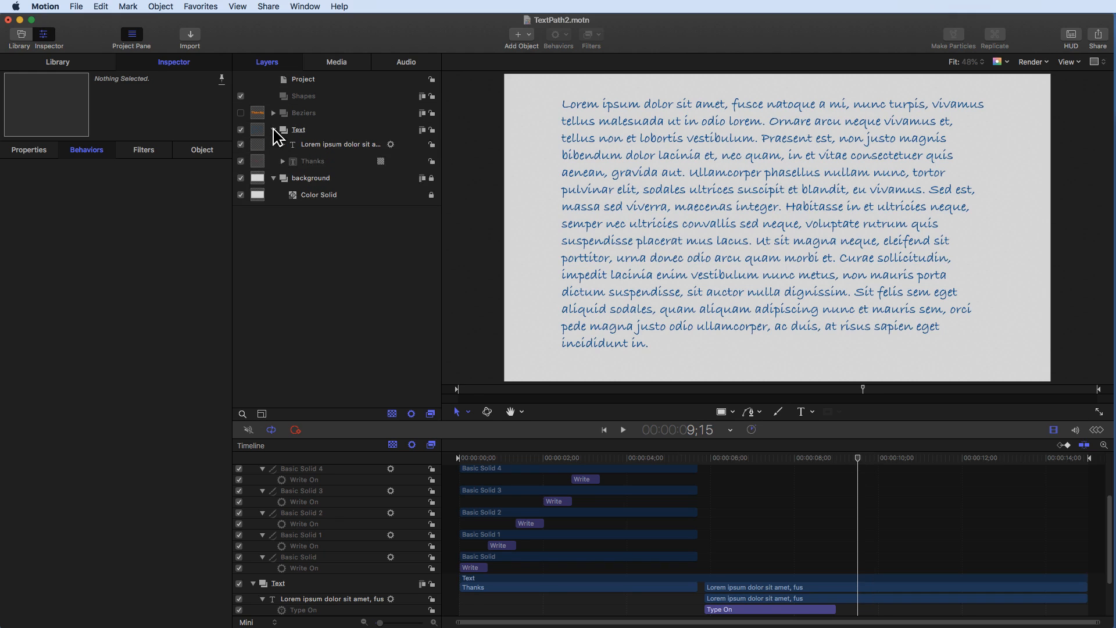
pyautogui.click(348, 149)
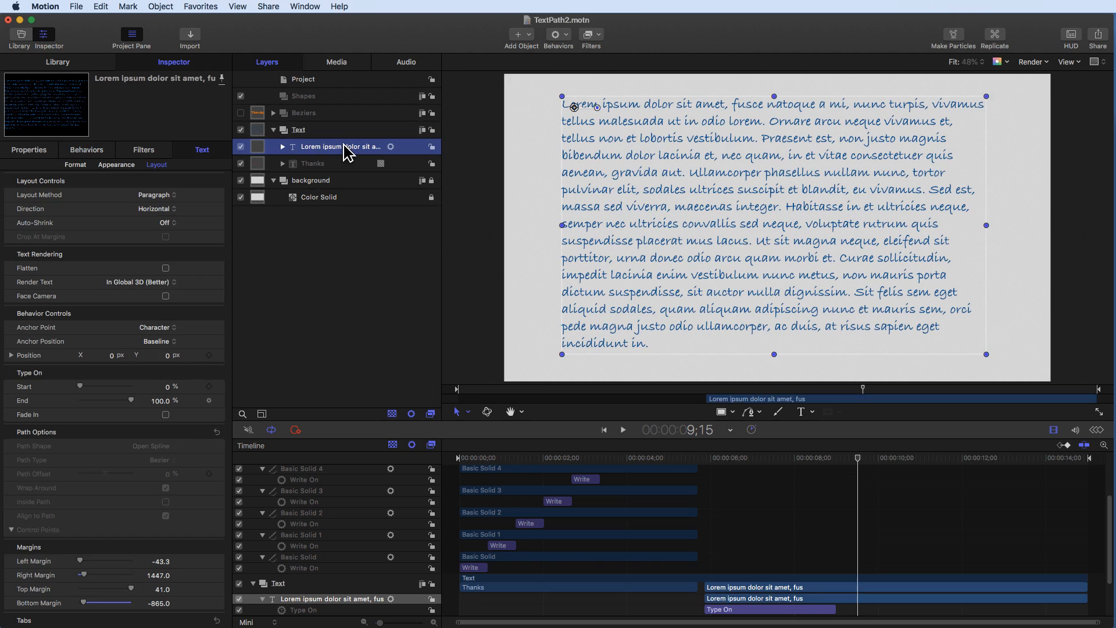
pyautogui.press('o')
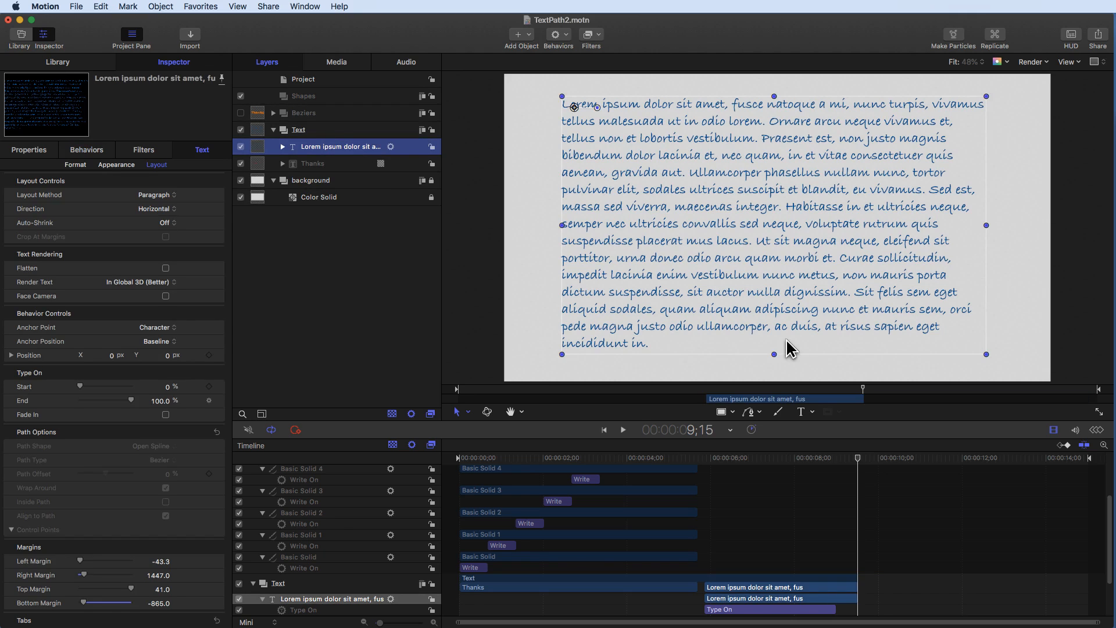
# - Add a Heart Suit shape from the Library shapes into the Shapes group
pyautogui.moveTo(857, 458); pyautogui.dragTo(864, 458)
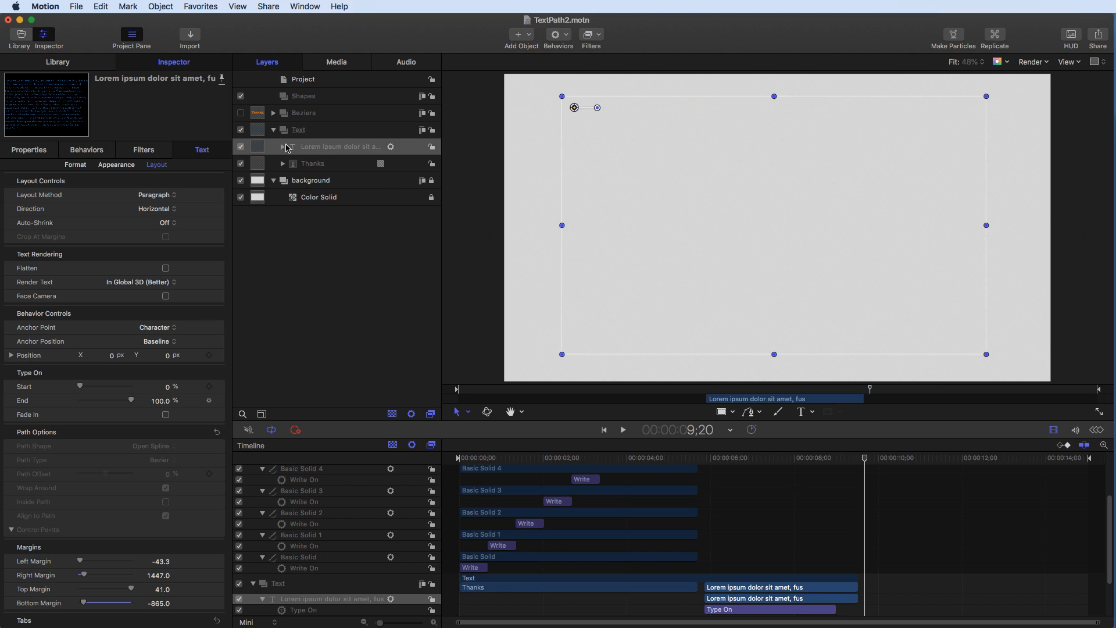
pyautogui.click(273, 131)
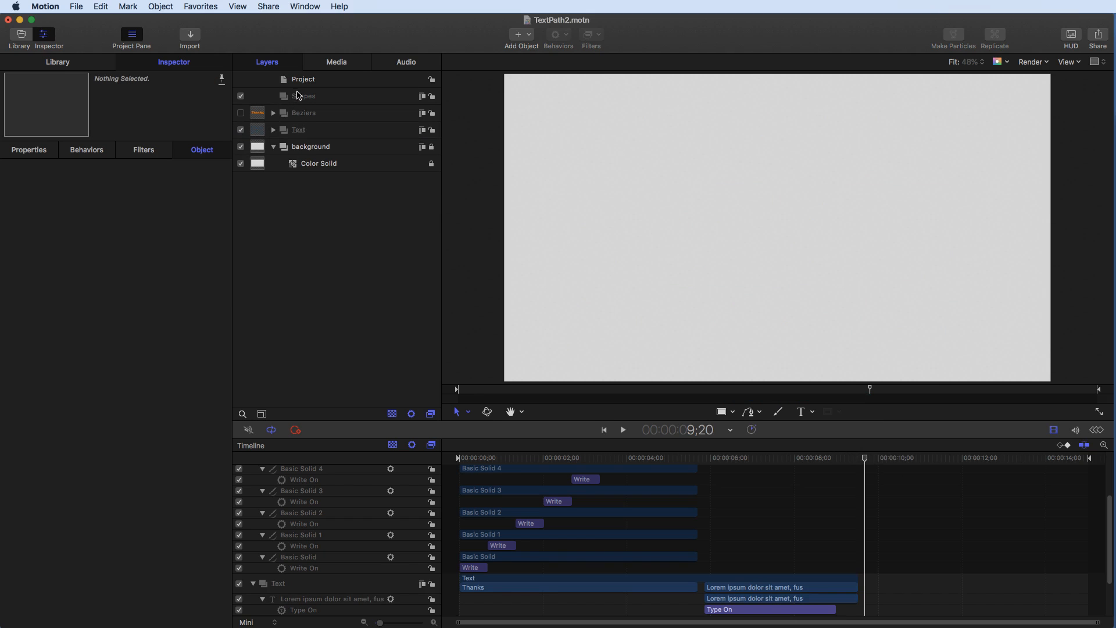
pyautogui.click(298, 96)
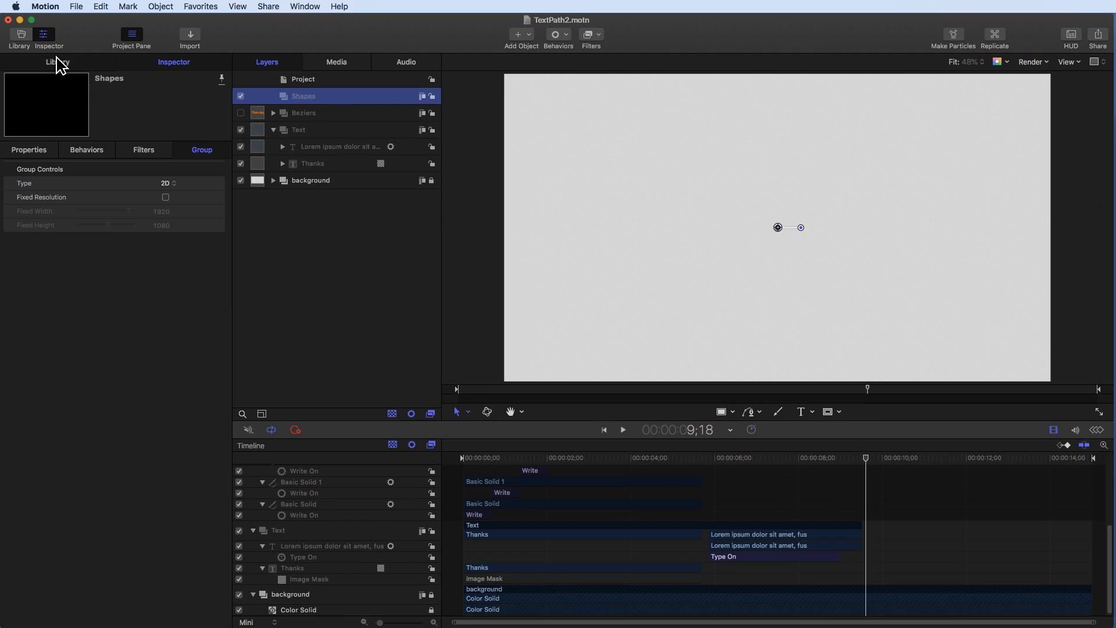
pyautogui.click(58, 63)
pyautogui.click(22, 217)
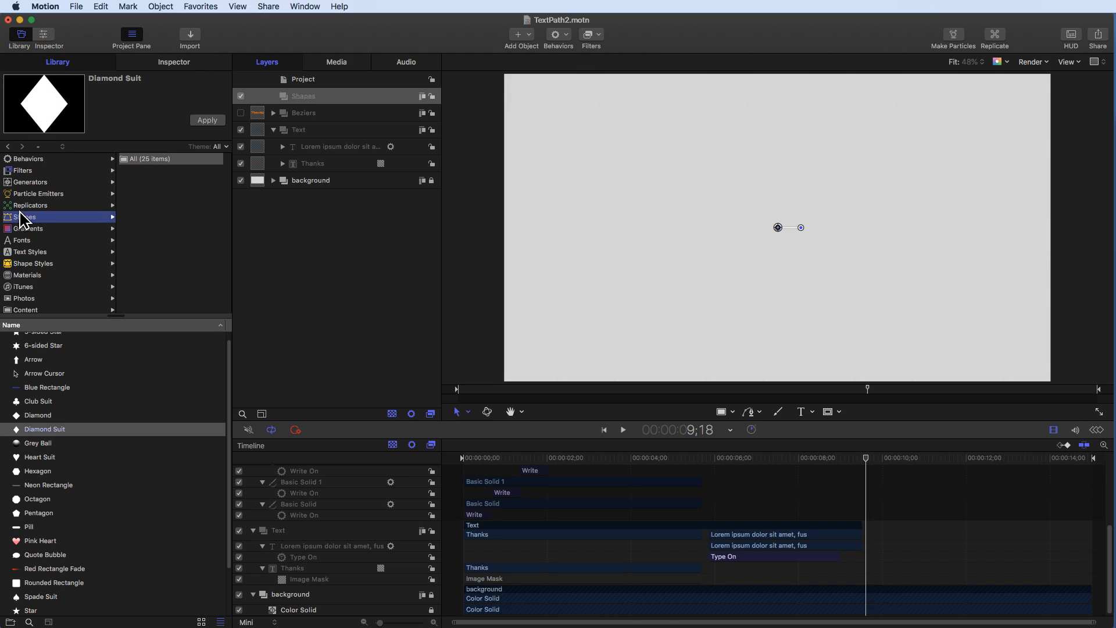
pyautogui.click(23, 216)
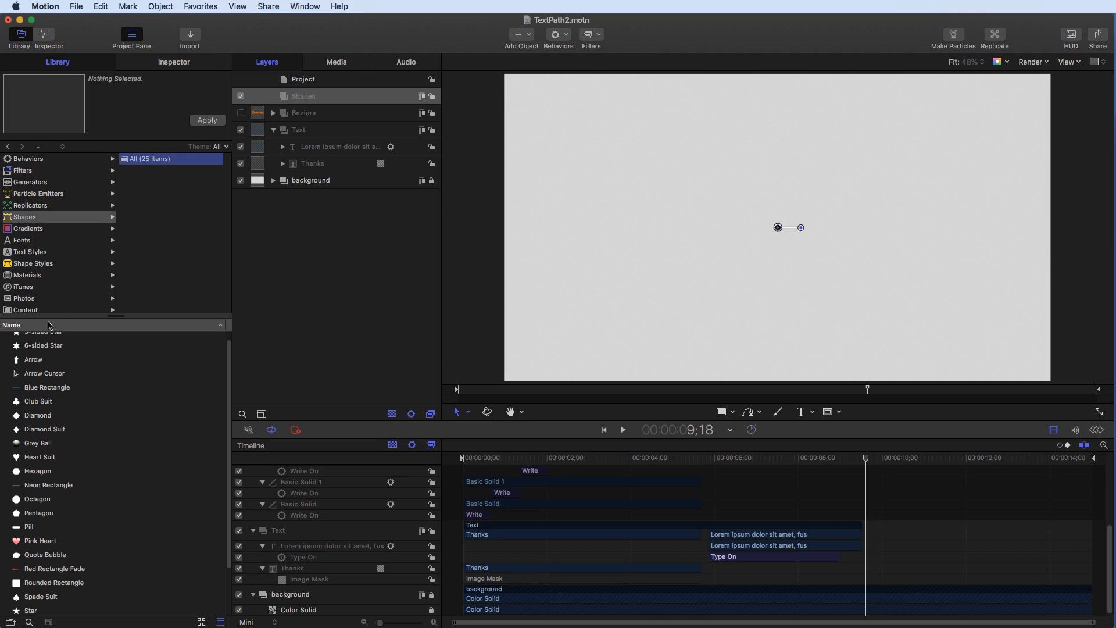
pyautogui.click(37, 459)
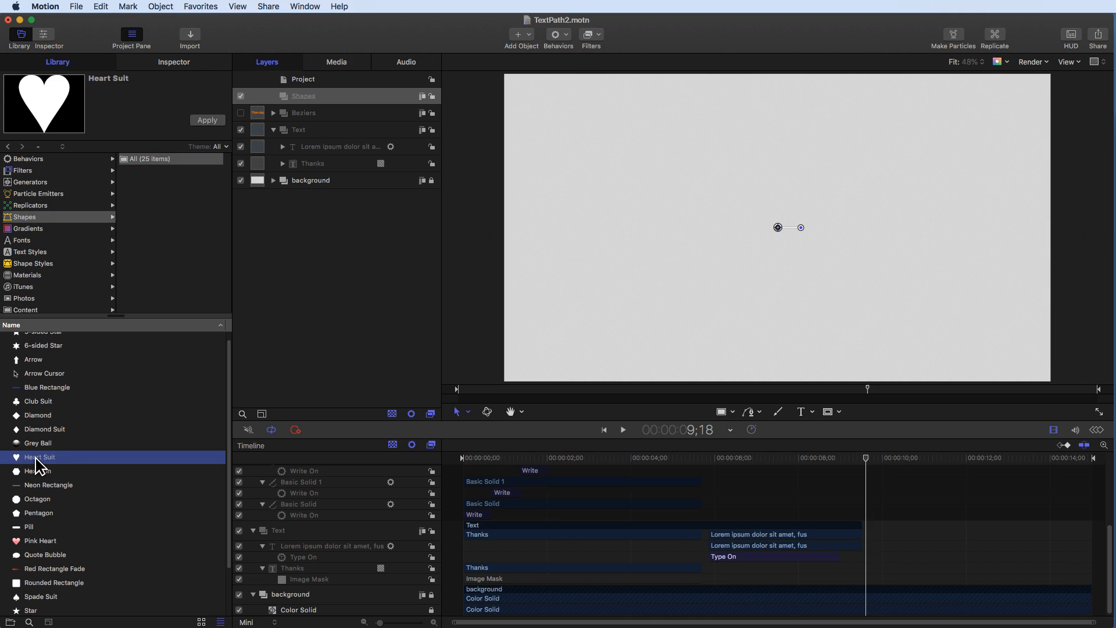
pyautogui.click(207, 121)
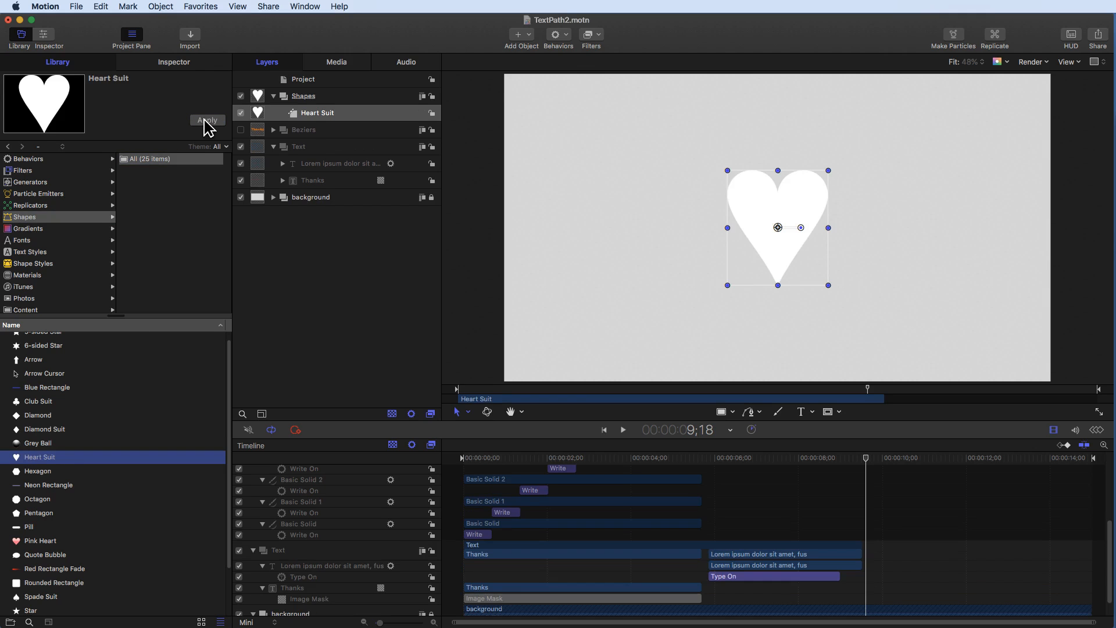
# - Enlarge the Heart Suit shape to fill almost the full canvas height
pyautogui.click(328, 113)
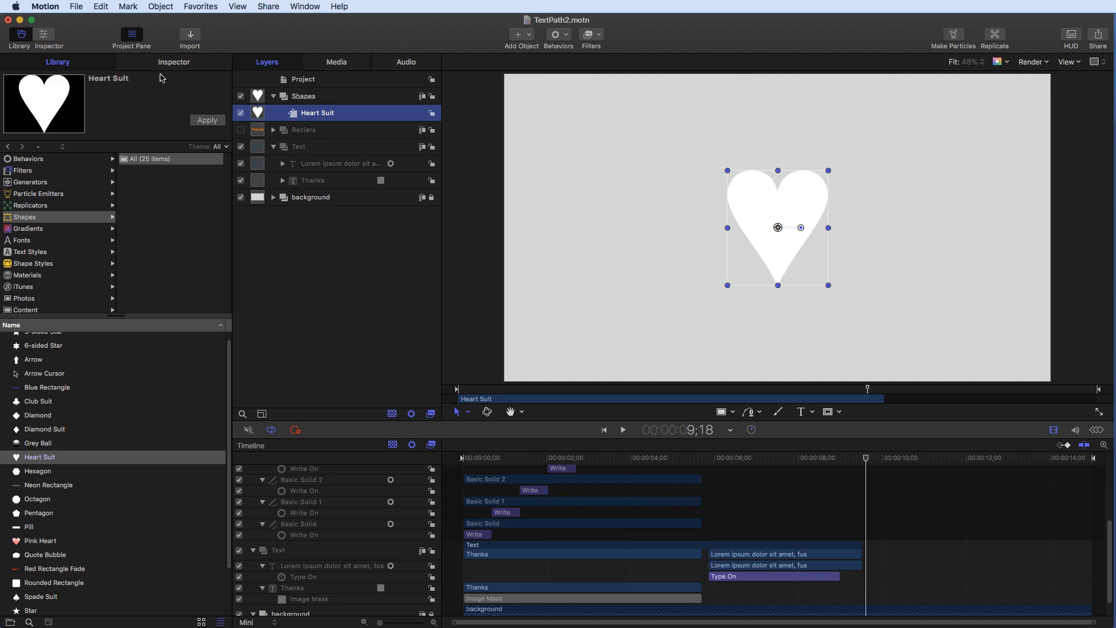
pyautogui.click(184, 66)
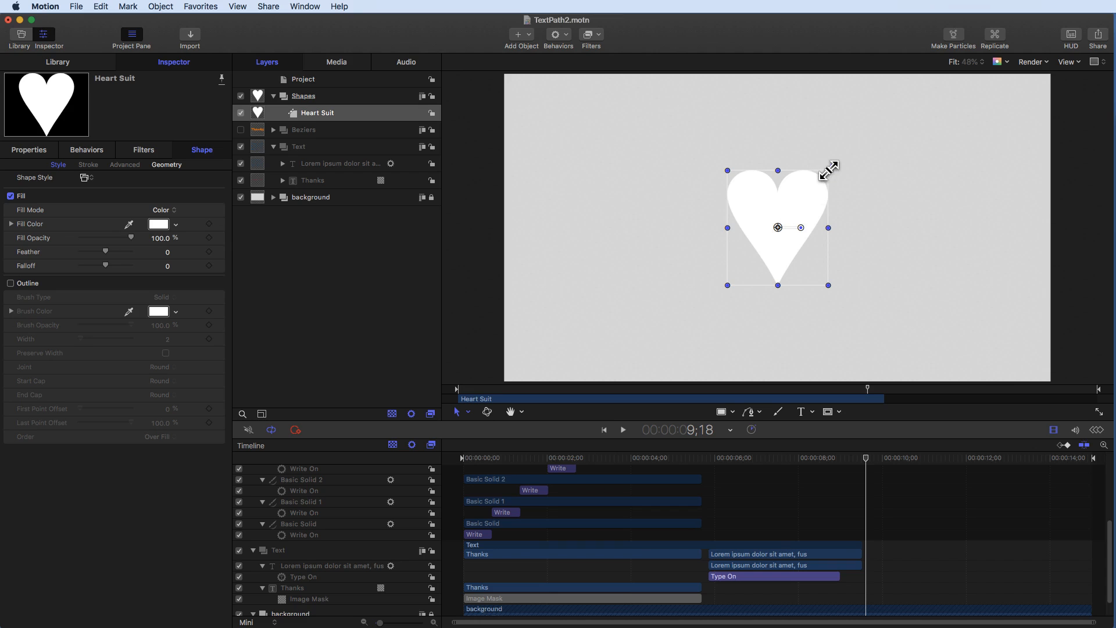
pyautogui.moveTo(829, 170); pyautogui.dragTo(895, 95)
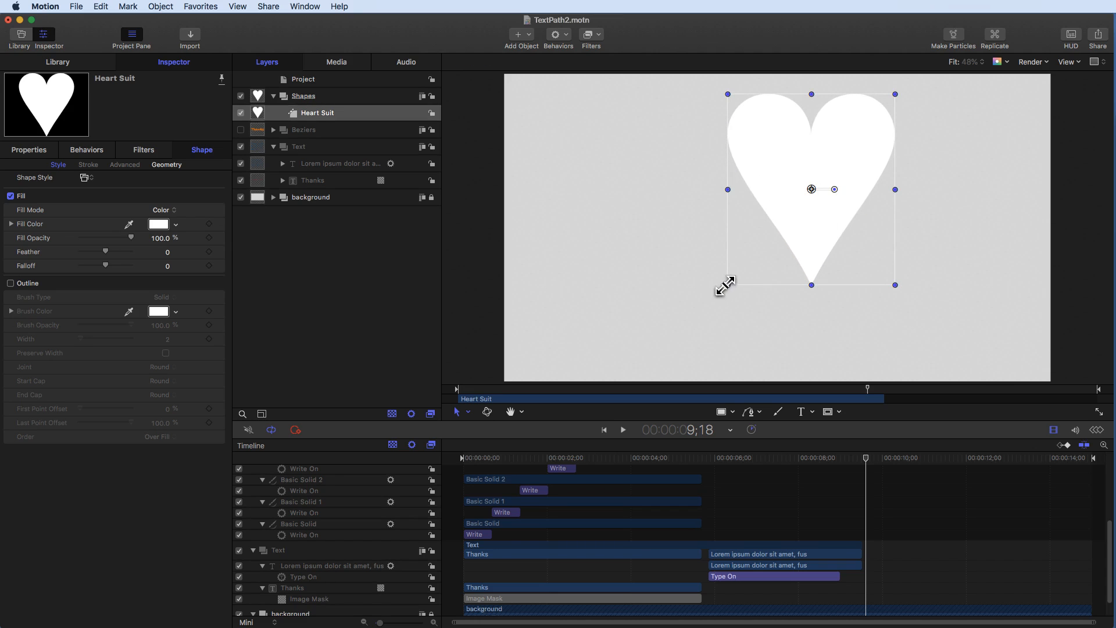
pyautogui.moveTo(728, 284); pyautogui.dragTo(658, 343)
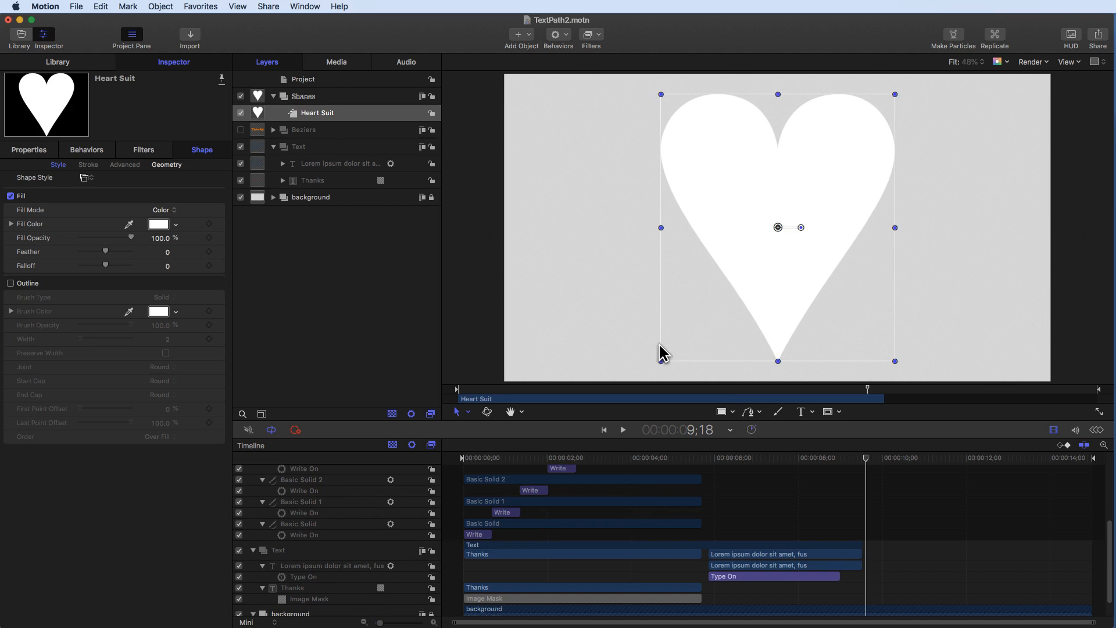
# - Create a new group named Heart Mask
pyautogui.rightClick(318, 236)
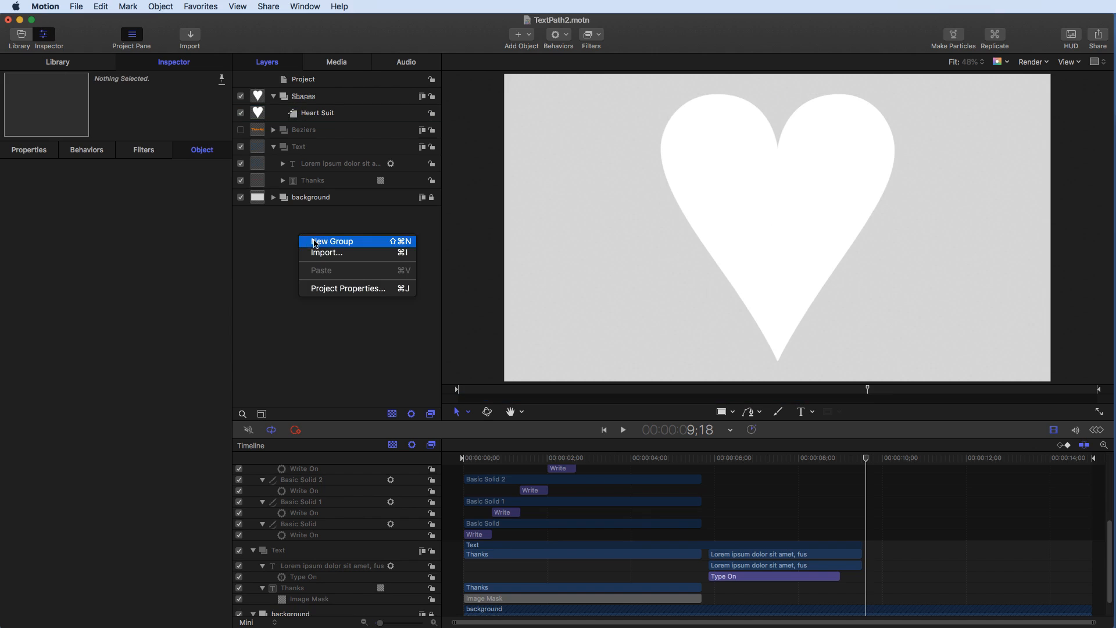
pyautogui.click(314, 241)
pyautogui.doubleClick(294, 98)
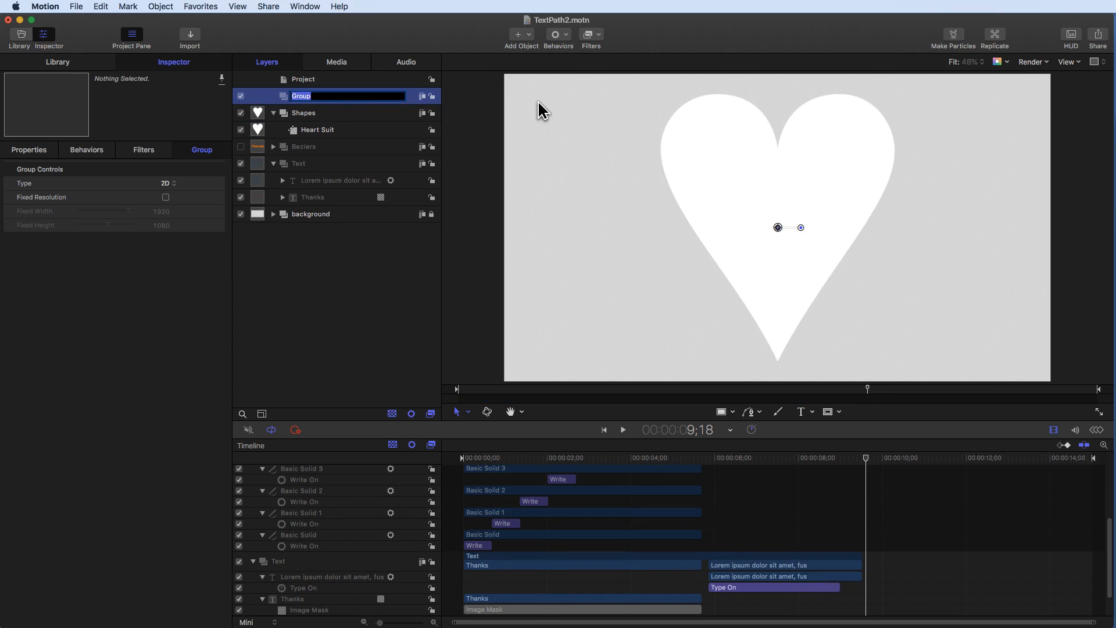
pyautogui.write('Heart Mask')
pyautogui.click(378, 298)
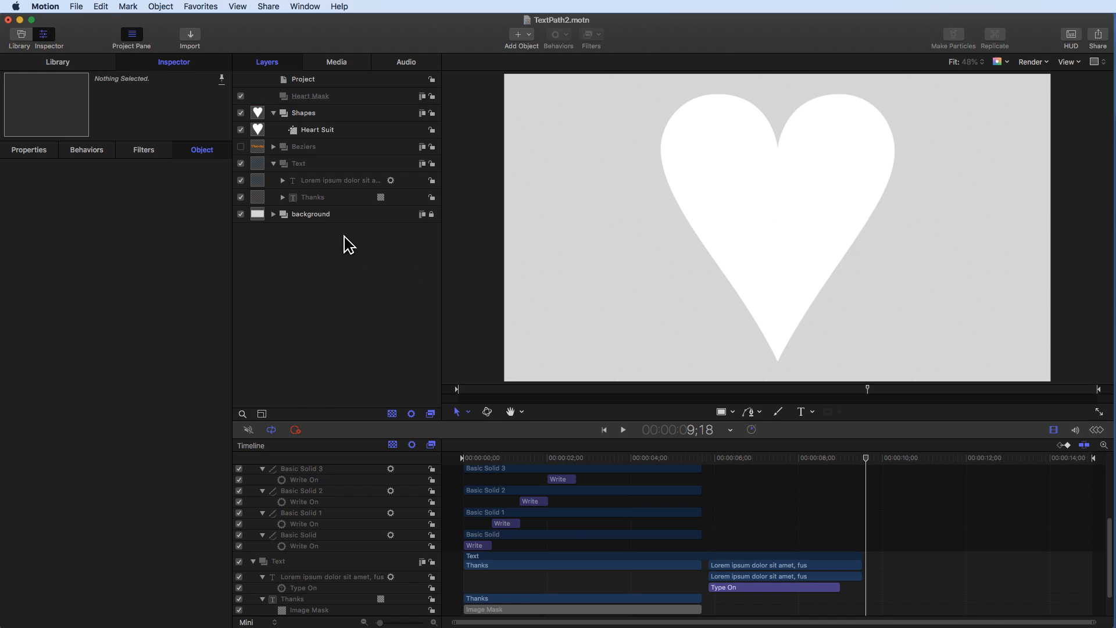
# - Duplicate the lorem ipsum text layer and rename the copy Heart Text
pyautogui.click(319, 183)
pyautogui.rightClick(319, 183)
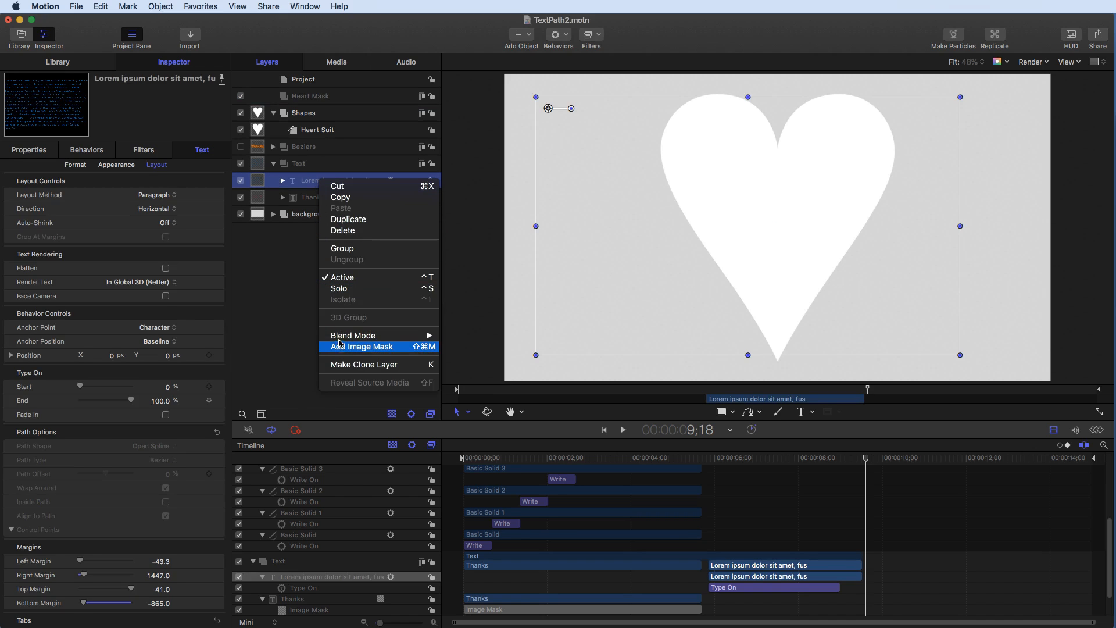
pyautogui.click(348, 221)
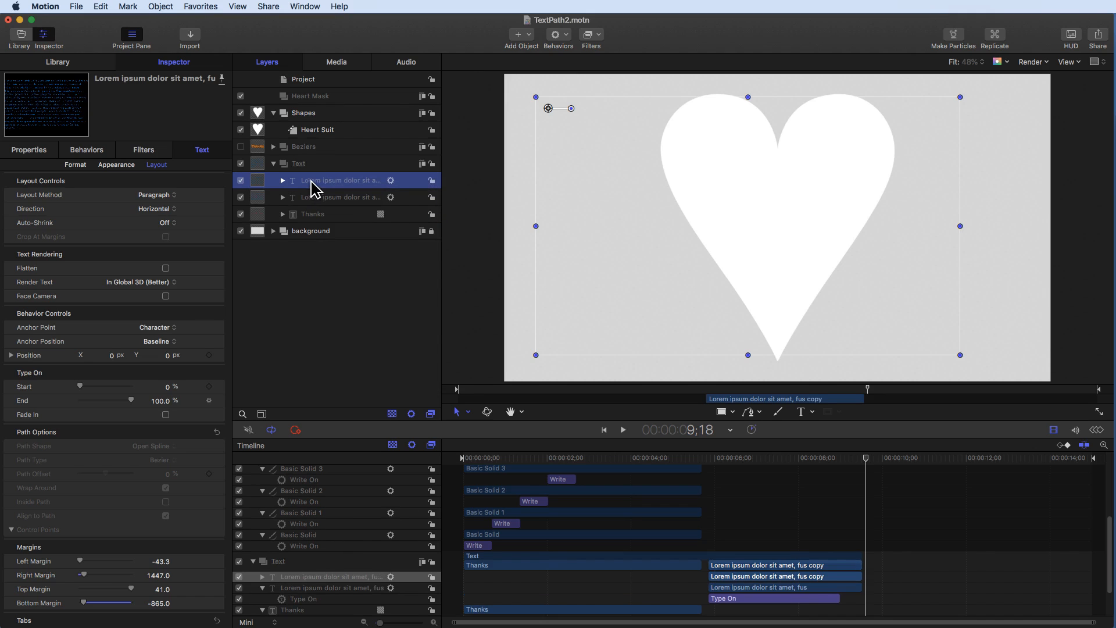
pyautogui.doubleClick(312, 182)
pyautogui.moveTo(301, 181); pyautogui.dragTo(416, 184)
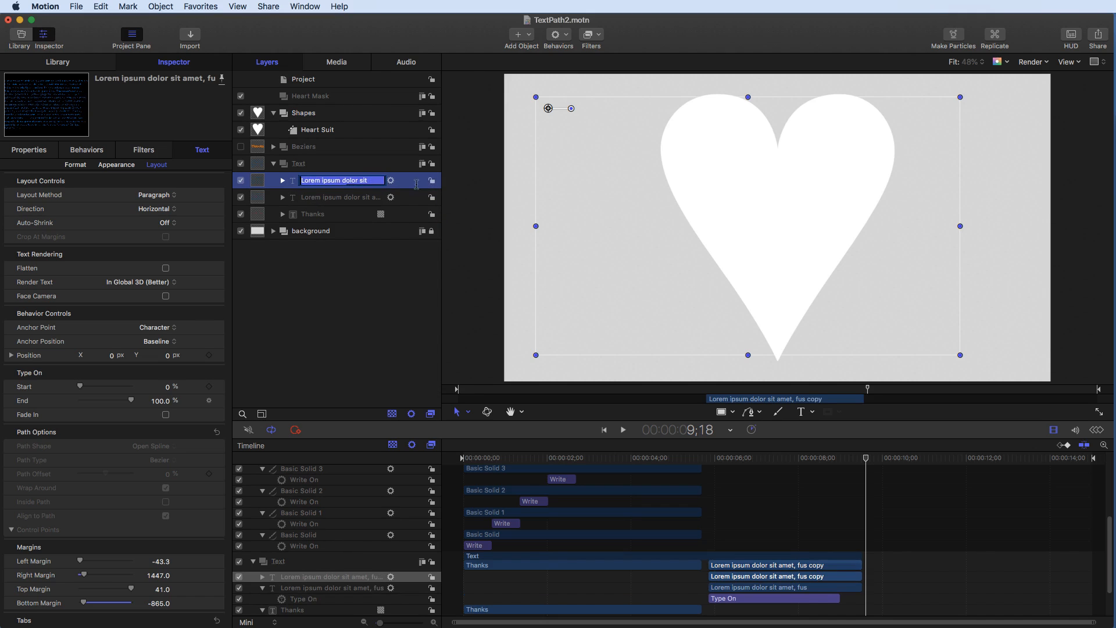
pyautogui.write('Heart Tex')
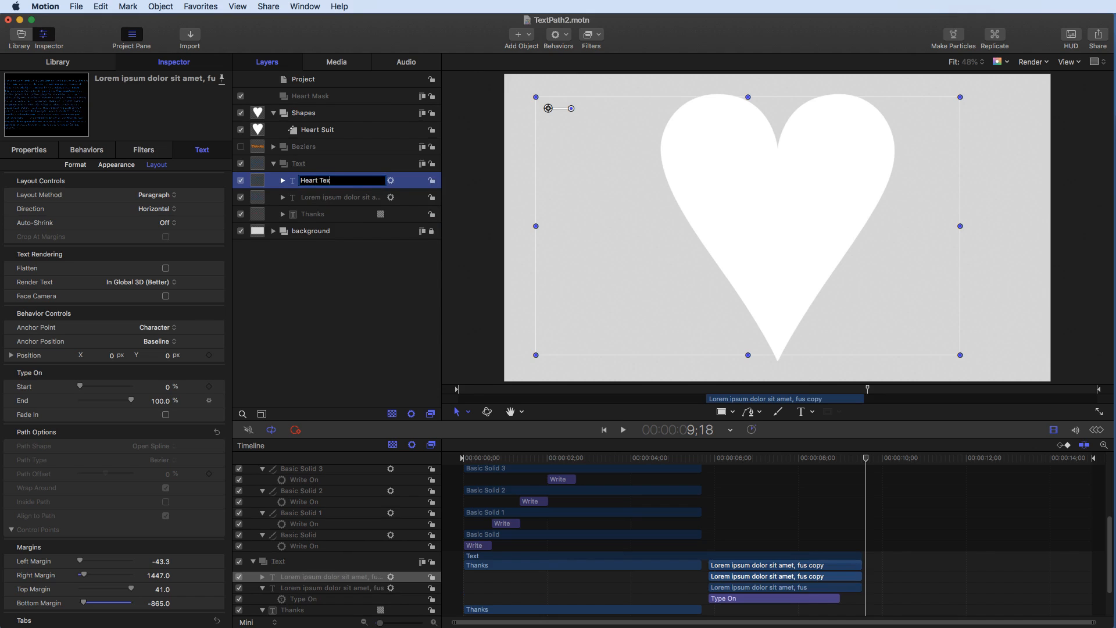
pyautogui.write('t')
pyautogui.click(383, 276)
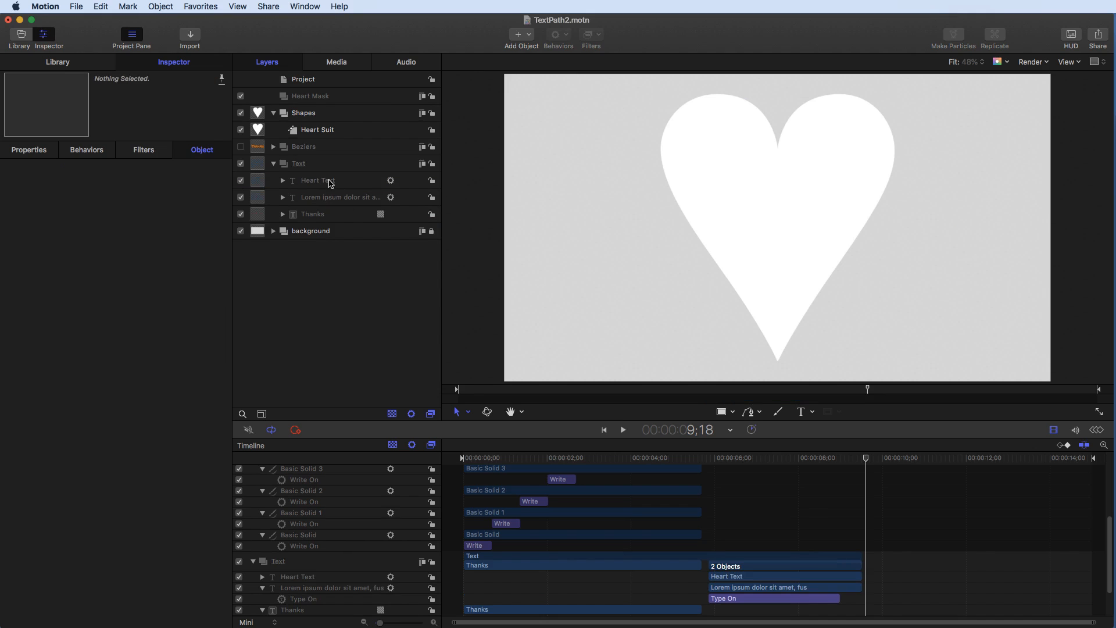
# - Move the Heart Text layer into the Heart Mask group
pyautogui.click(328, 181)
pyautogui.moveTo(332, 185); pyautogui.dragTo(321, 102)
pyautogui.click(320, 96)
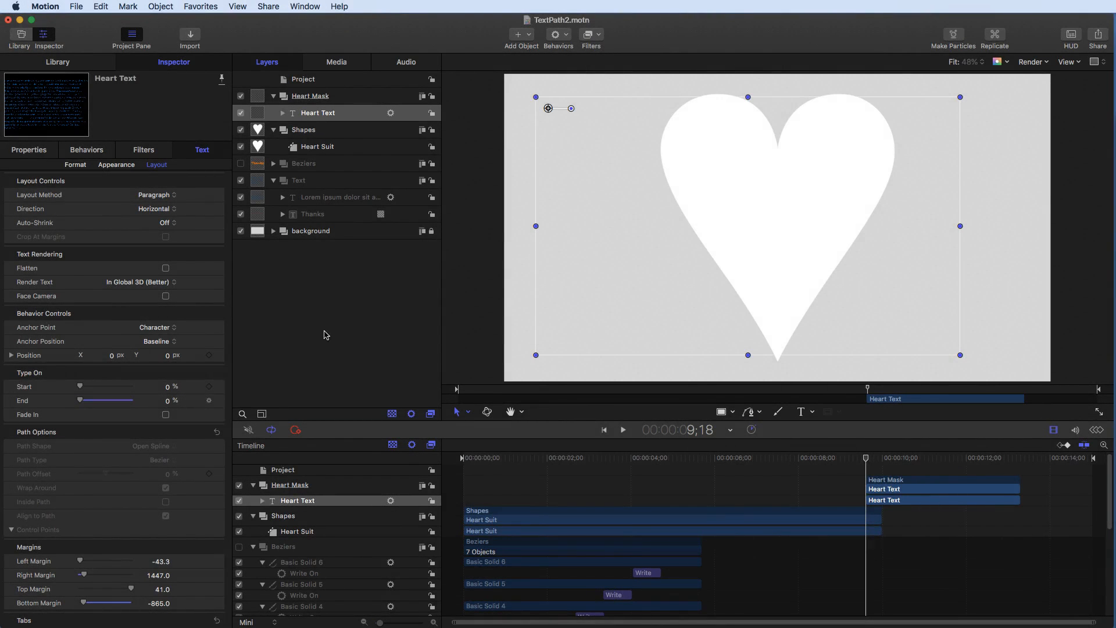
pyautogui.click(328, 335)
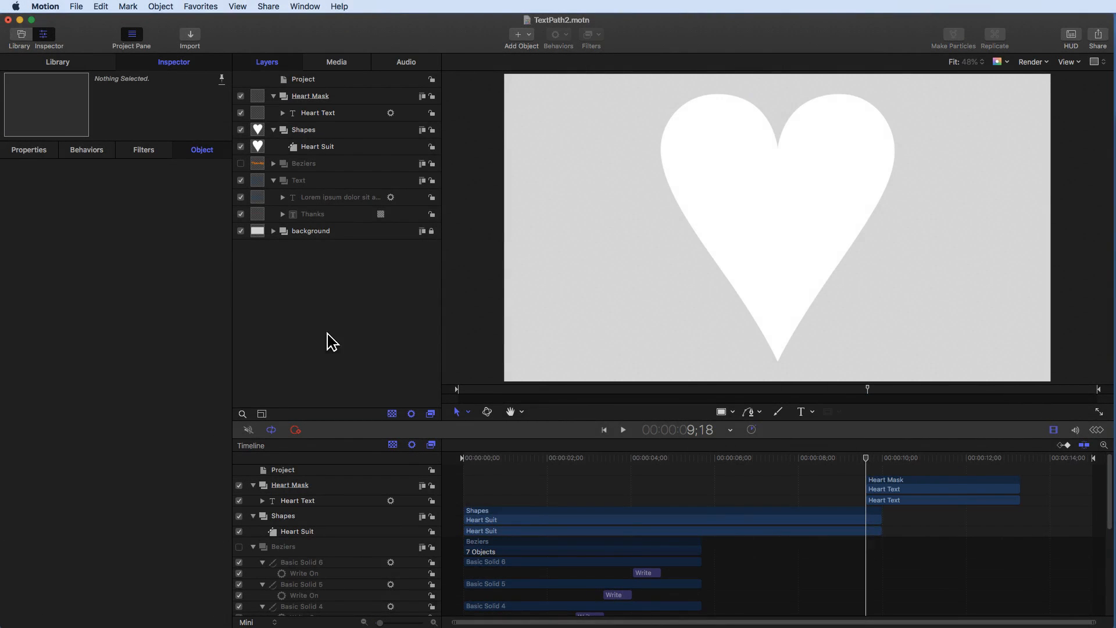
pyautogui.click(296, 113)
# - Add an image mask to the Heart Mask group with the Heart Suit shape as its mask source
pyautogui.click(299, 96)
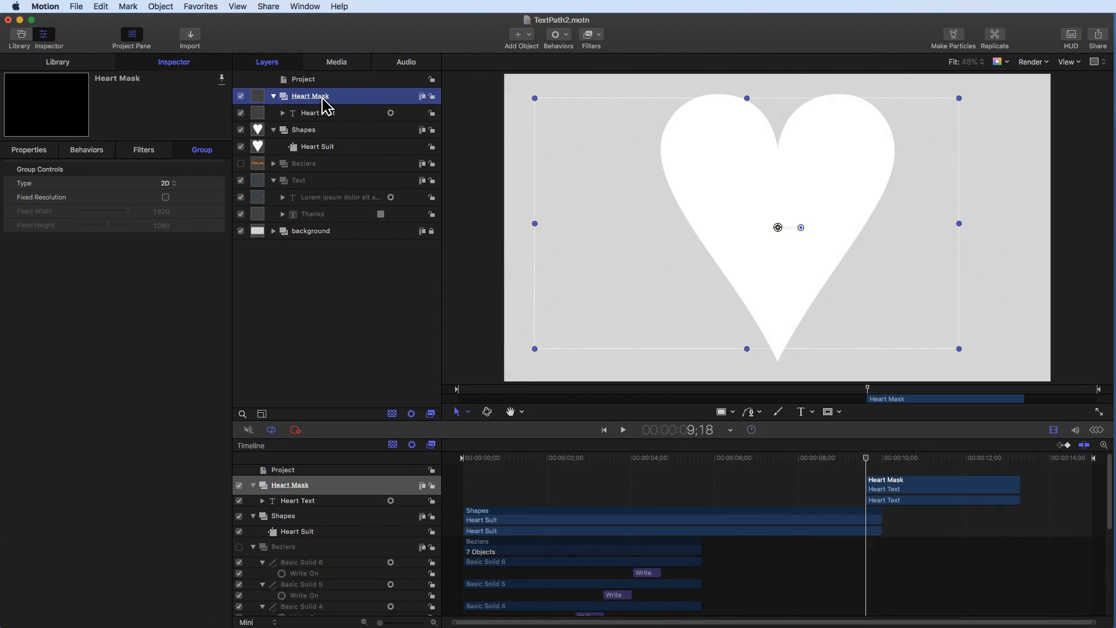
pyautogui.rightClick(353, 96)
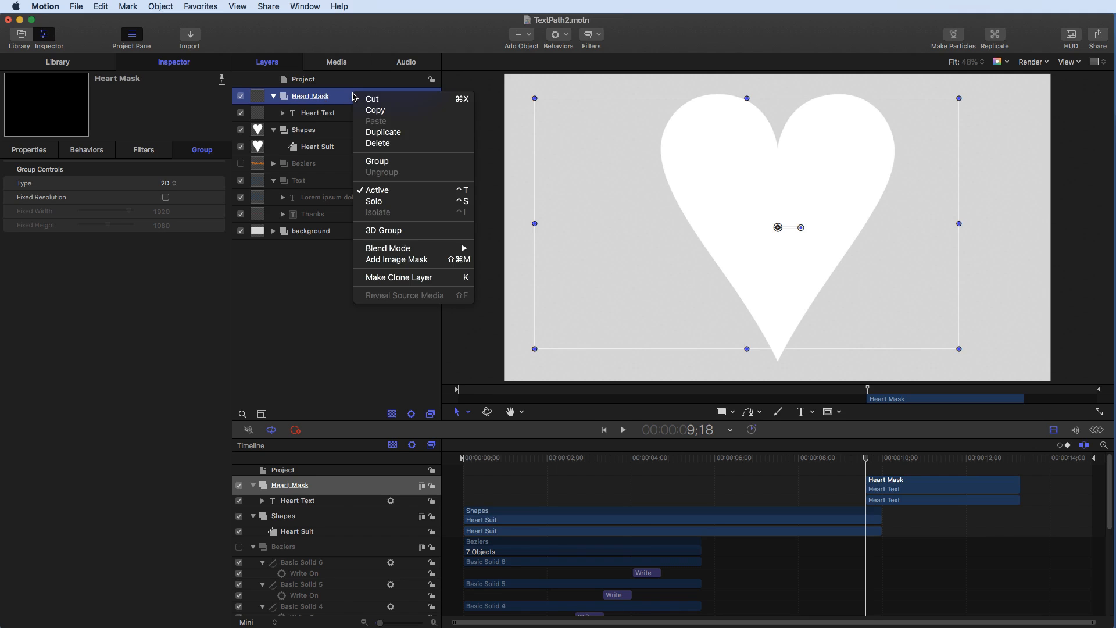
pyautogui.click(395, 262)
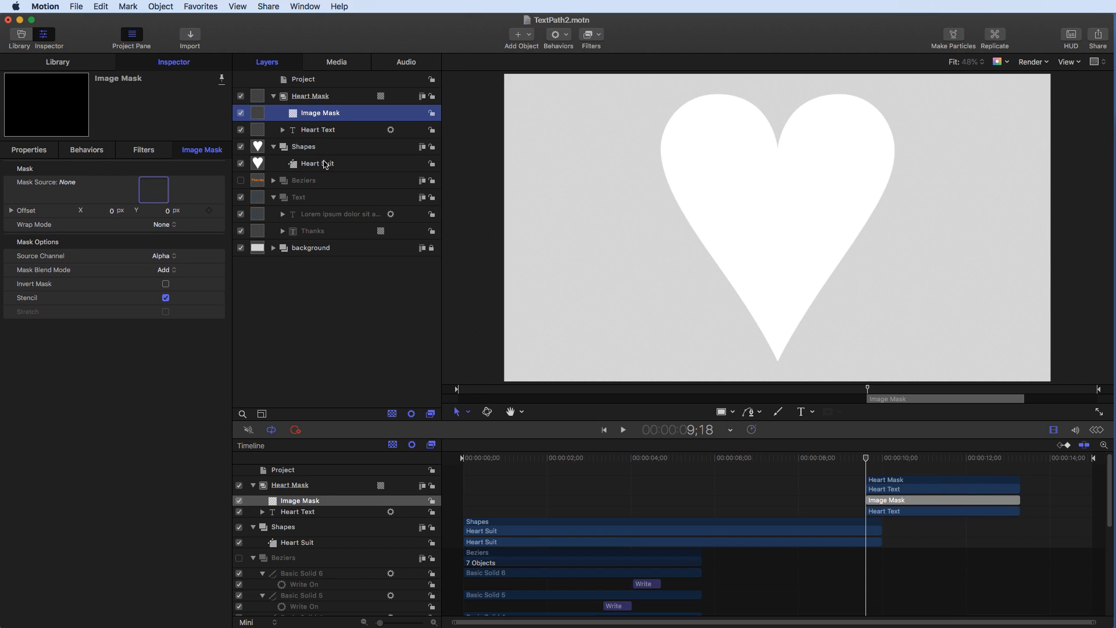
pyautogui.moveTo(327, 167); pyautogui.dragTo(151, 192)
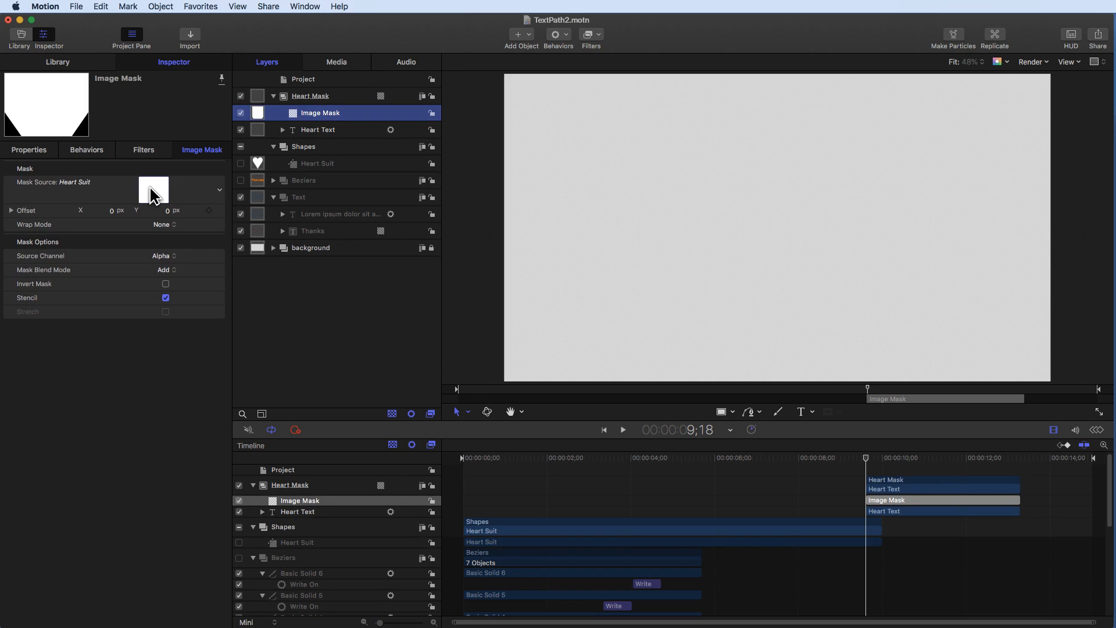
# - Invert the image mask and preview the masked text playing from around 9;01
pyautogui.click(624, 430)
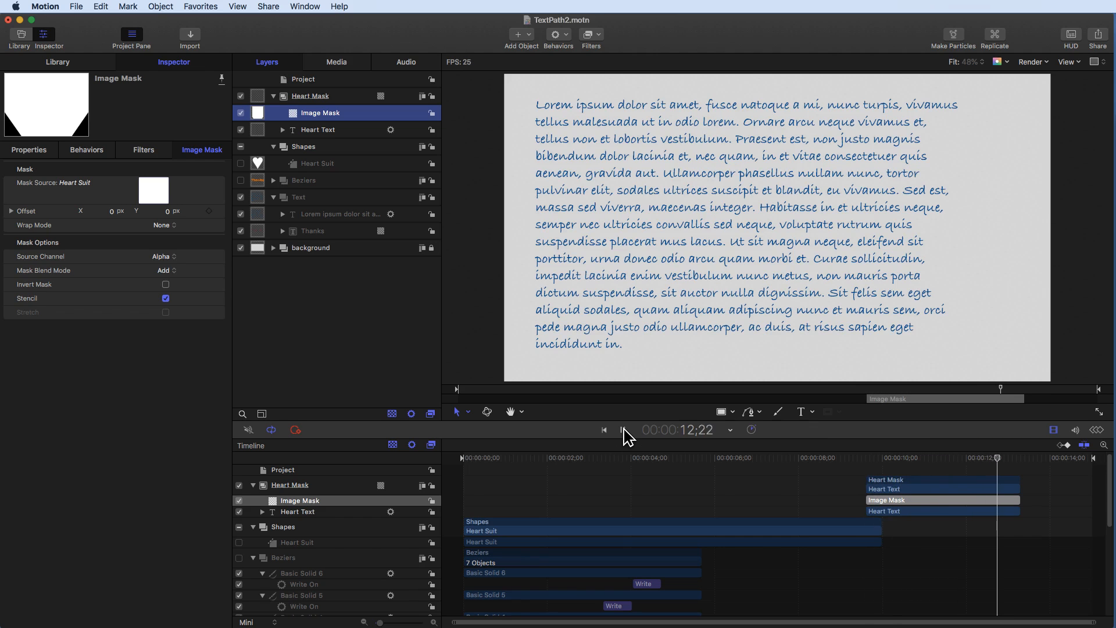
pyautogui.click(624, 430)
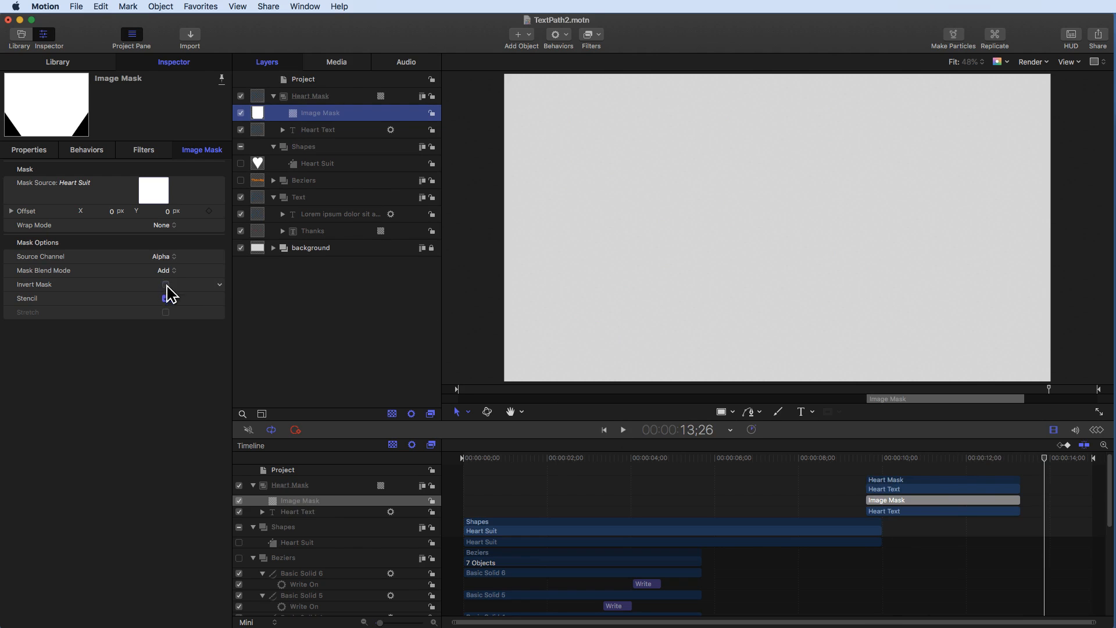
pyautogui.click(840, 459)
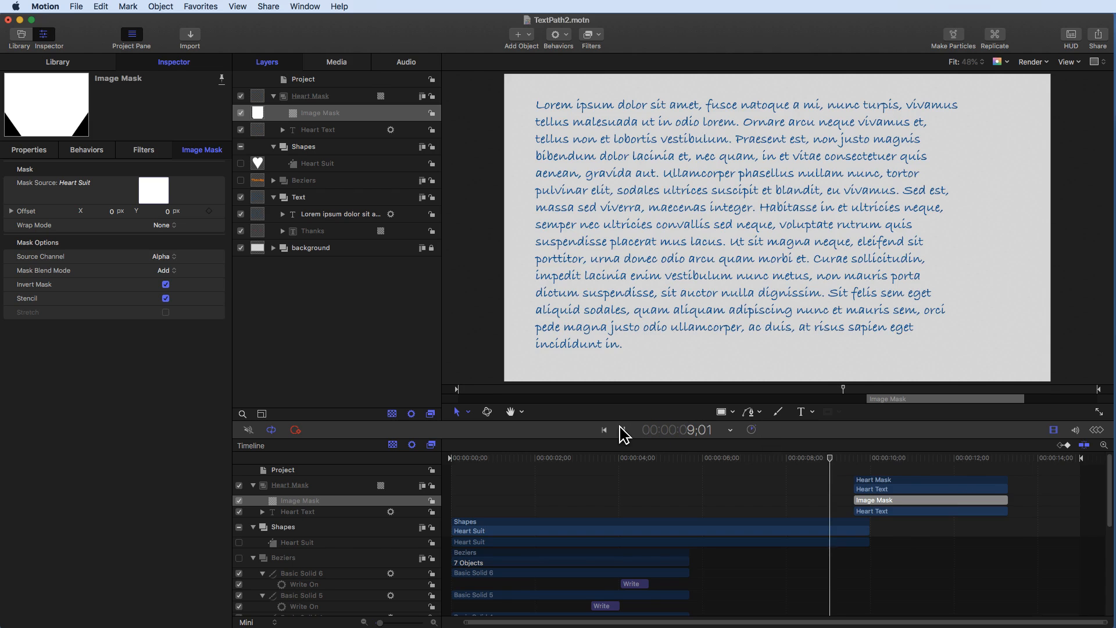
pyautogui.click(623, 430)
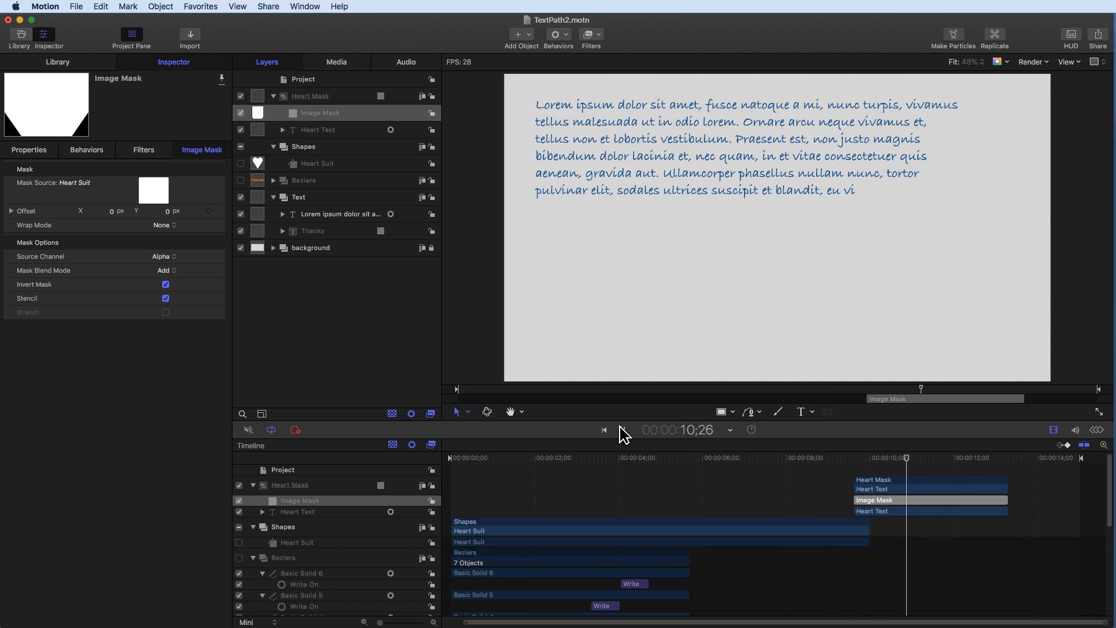
# - Preview the masked text animation and scrub the playhead to the end of the Heart Mask clips
pyautogui.click(623, 430)
pyautogui.scroll(-8, 885, 512)
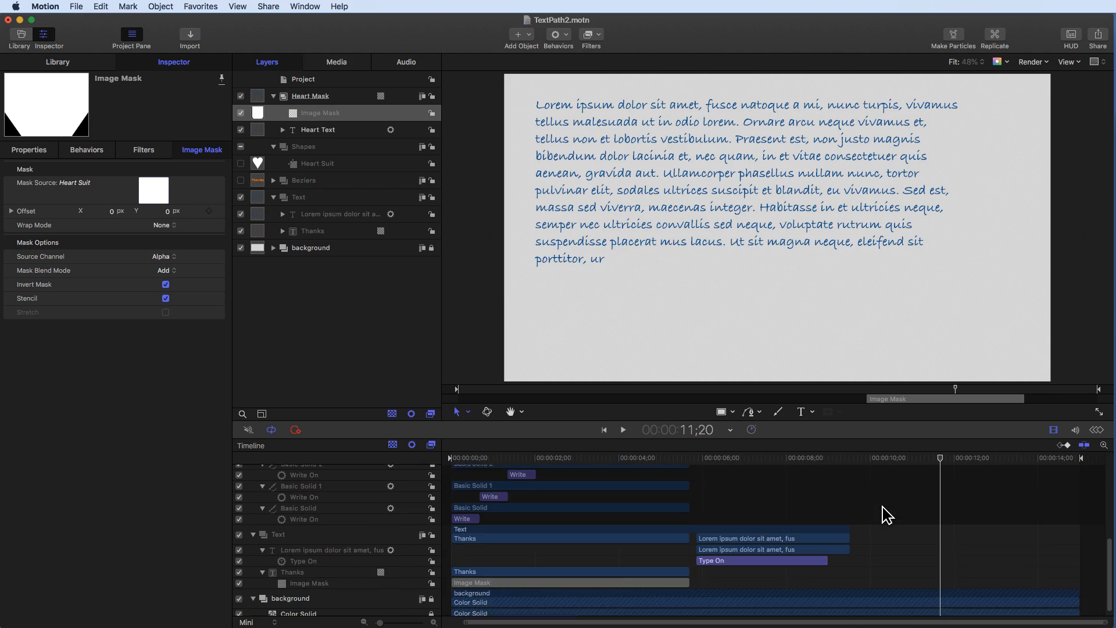
pyautogui.scroll(-1, 885, 514)
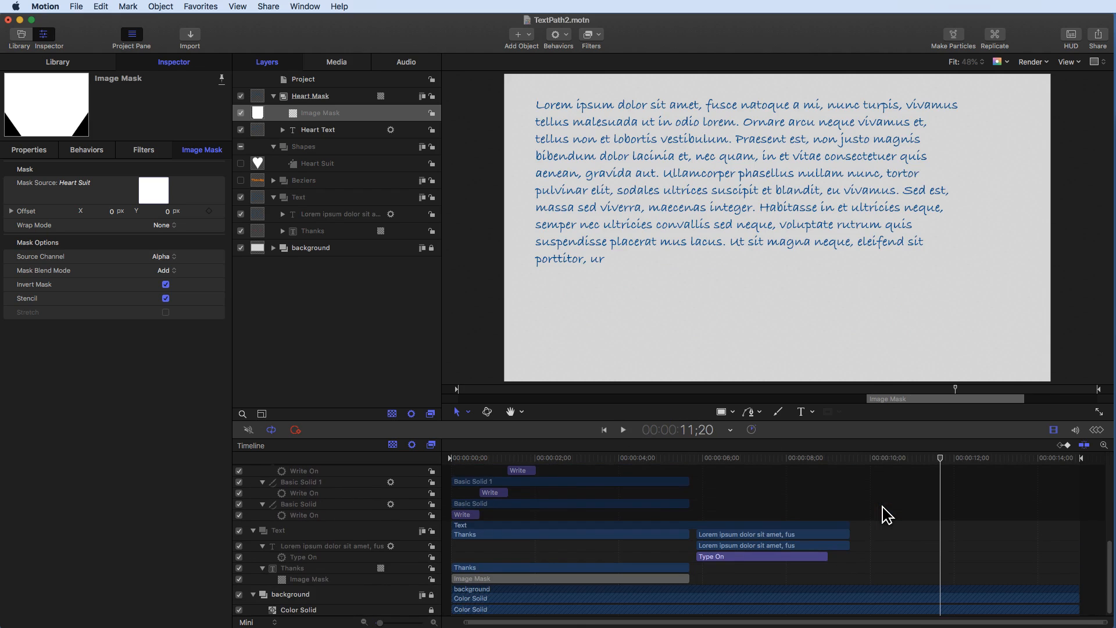
pyautogui.scroll(10, 885, 514)
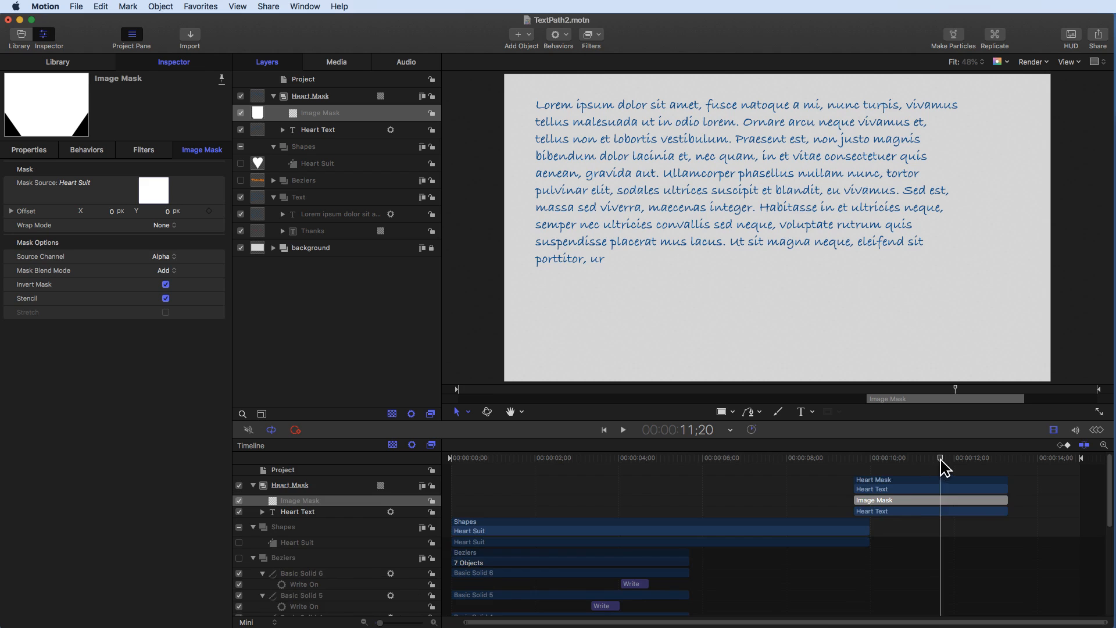
pyautogui.moveTo(941, 462); pyautogui.dragTo(1006, 460)
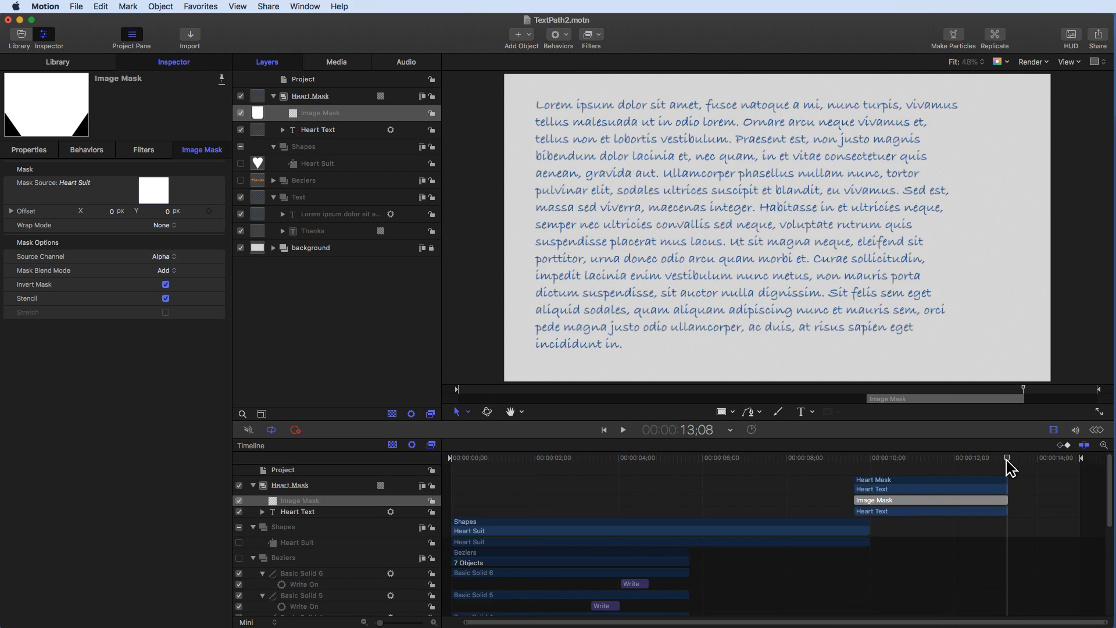
# - Trim the Heart Suit shape layer to run from about 9;19 to 13;08
pyautogui.click(328, 169)
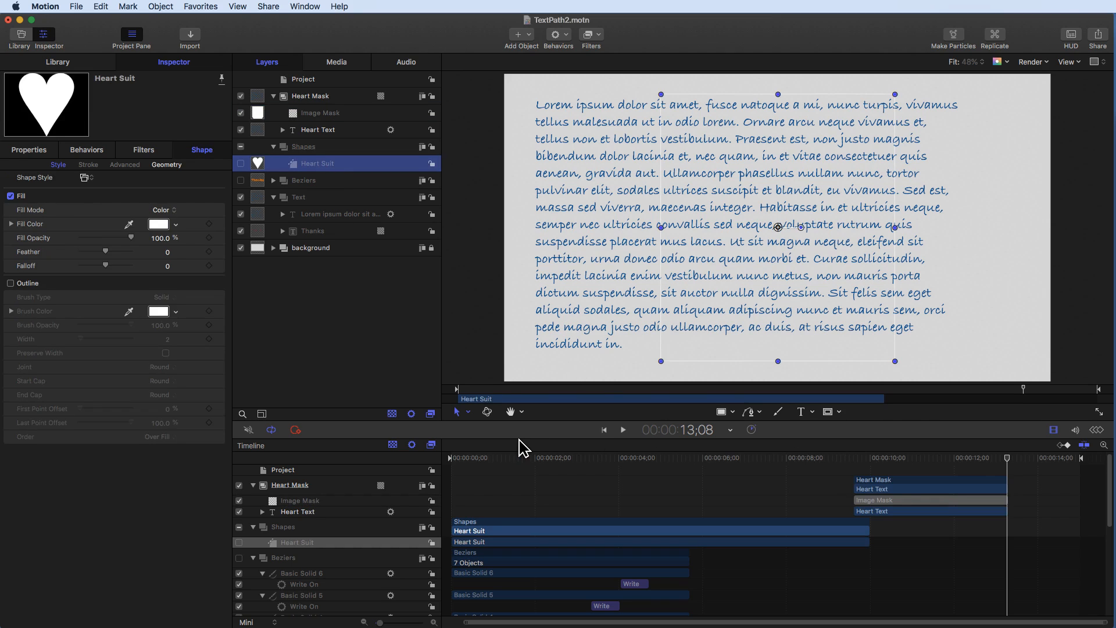
pyautogui.press('o')
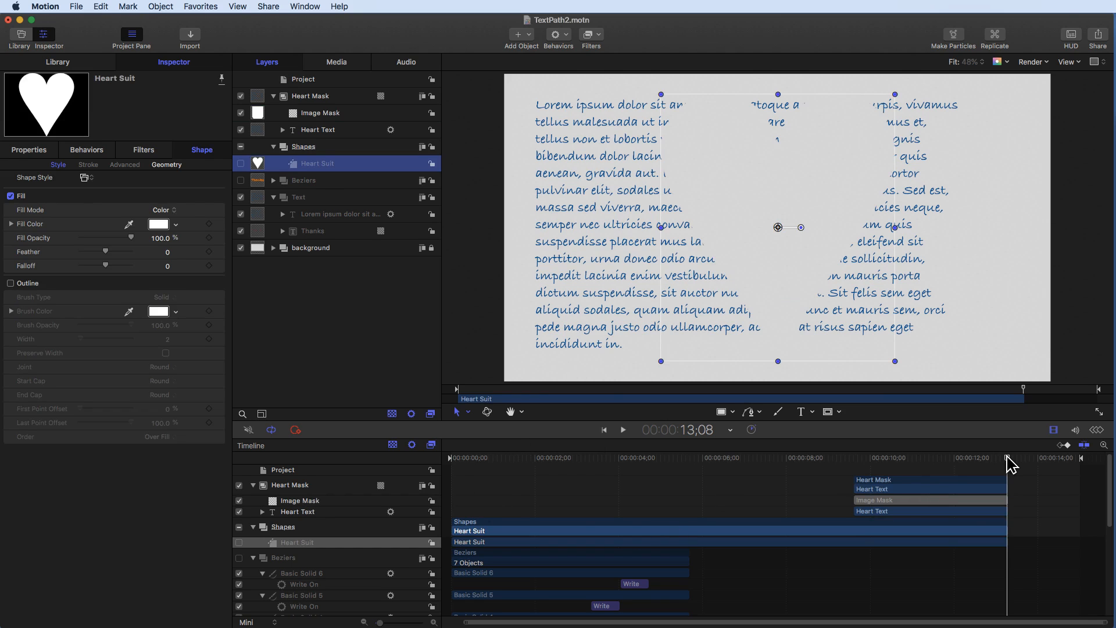
pyautogui.moveTo(996, 459); pyautogui.dragTo(853, 460)
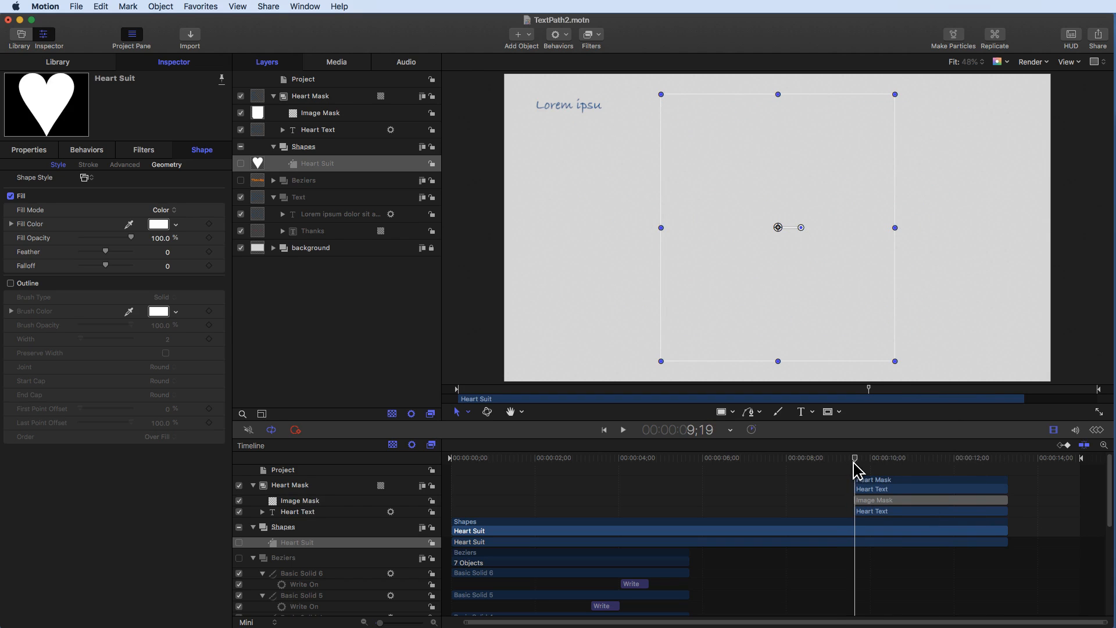
pyautogui.click(356, 166)
pyautogui.press('i')
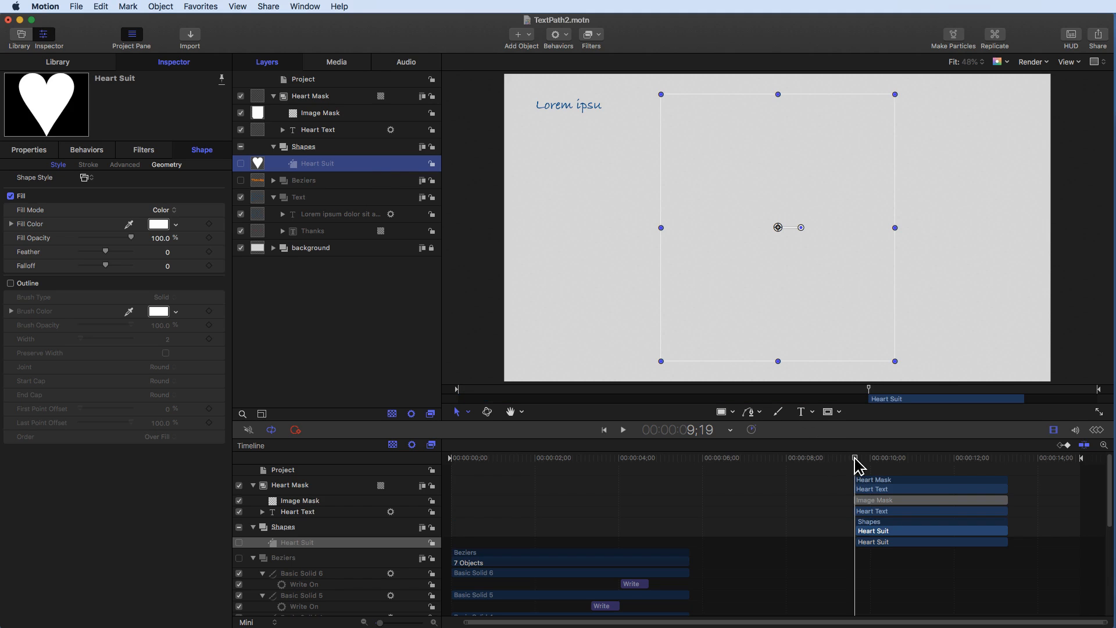
pyautogui.moveTo(857, 463)
pyautogui.mouseDown()
pyautogui.moveTo(1006, 464)
pyautogui.moveTo(852, 463)
pyautogui.mouseUp()
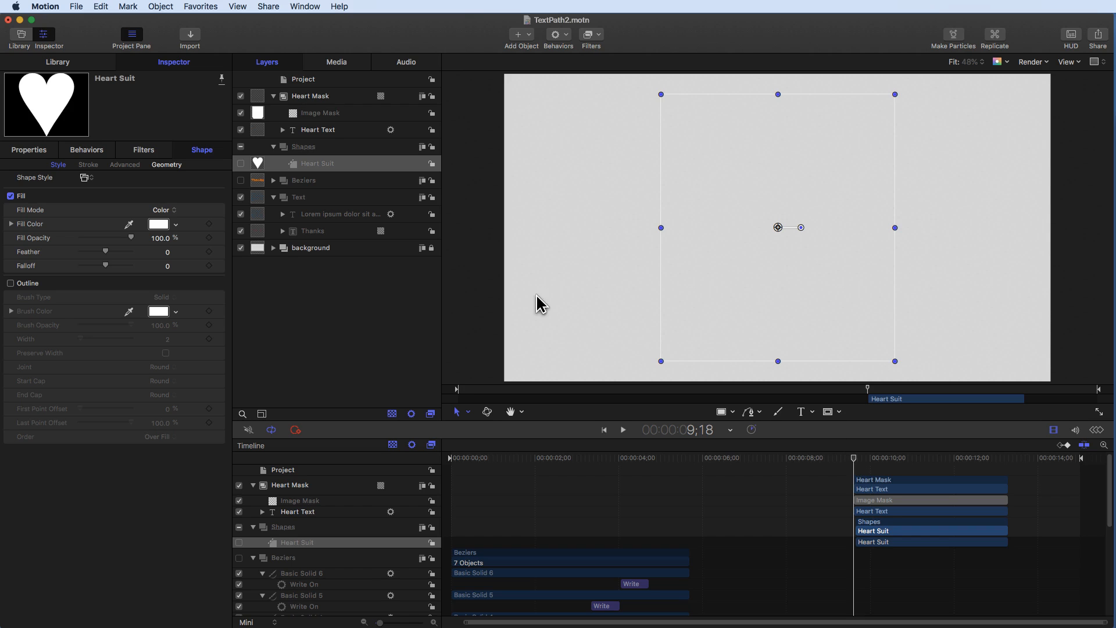
# - Turn off Invert Mask on the Heart Mask group's image mask
pyautogui.click(335, 131)
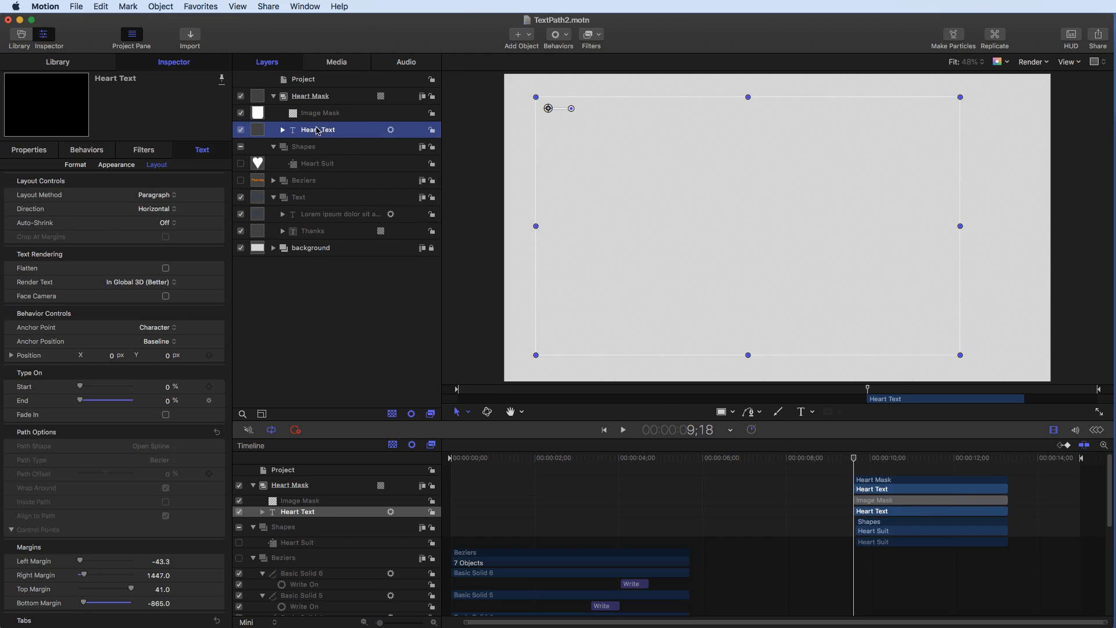
pyautogui.click(314, 148)
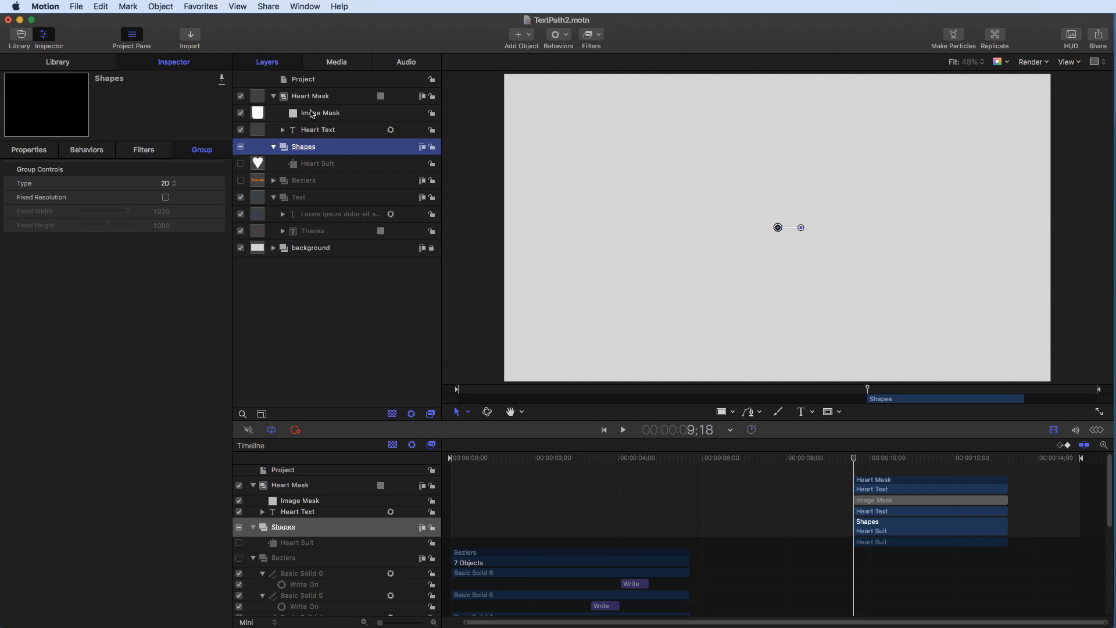
pyautogui.click(310, 113)
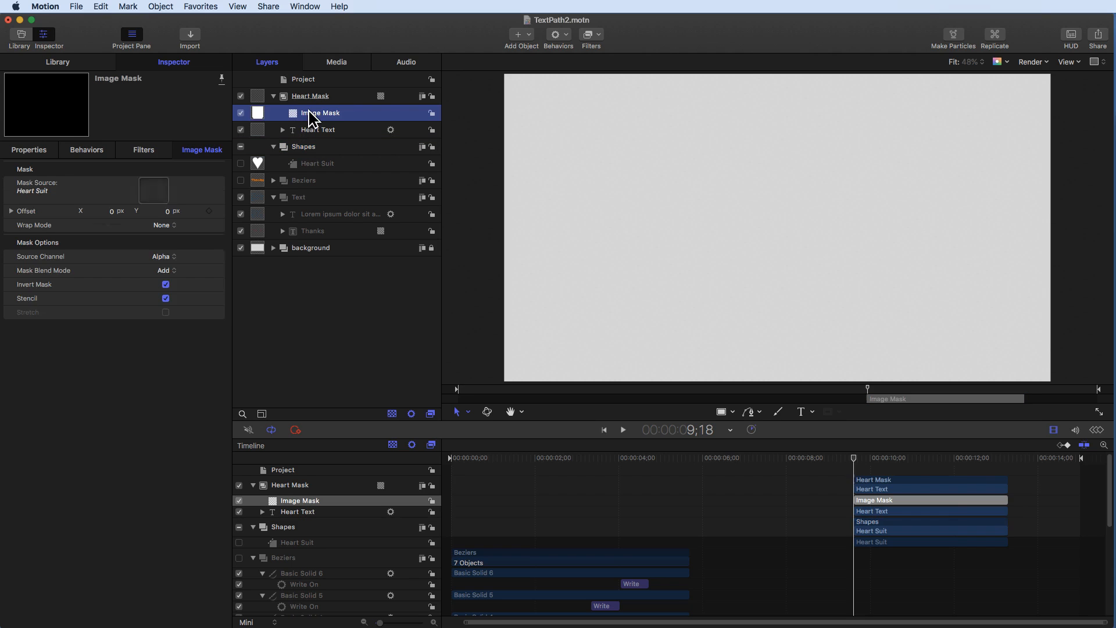
pyautogui.click(165, 284)
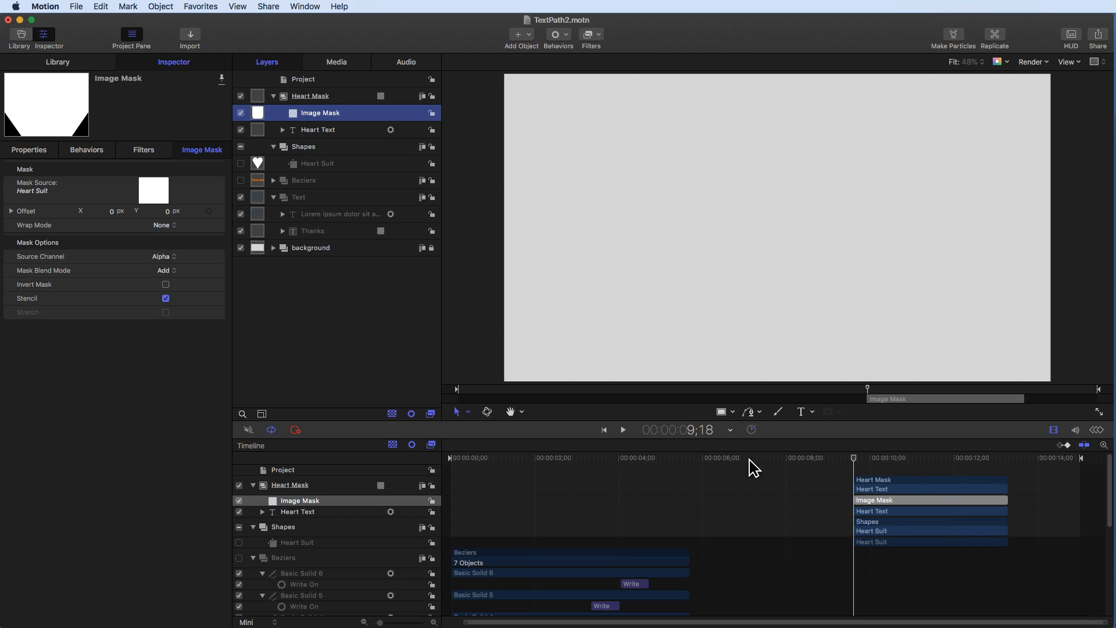
# - Play back the project and review the layer clips in the timeline
pyautogui.click(624, 430)
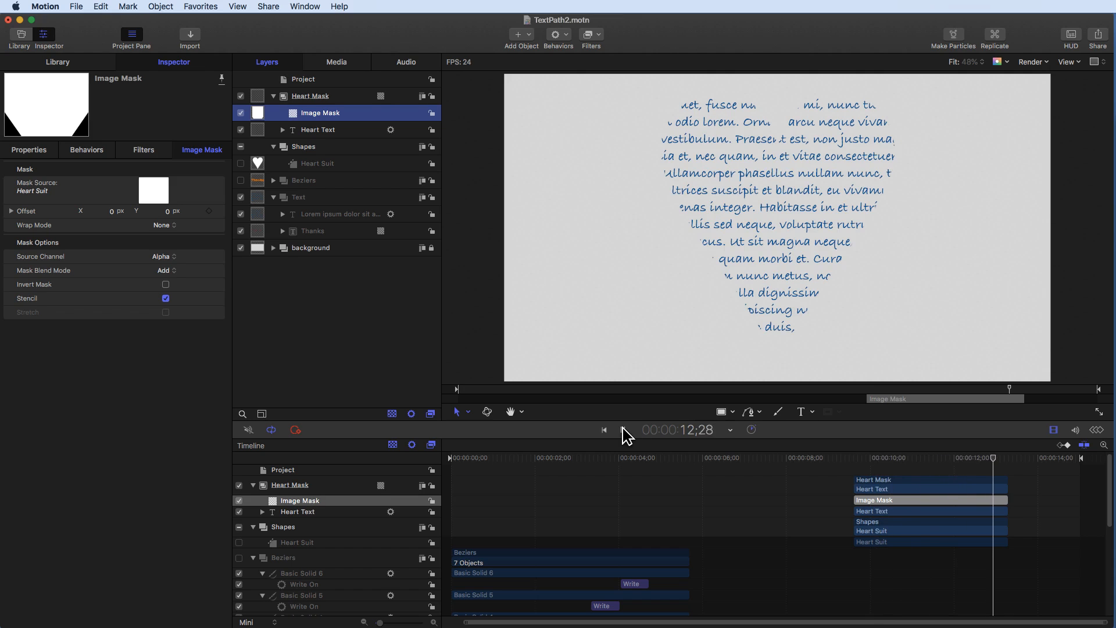
pyautogui.click(624, 430)
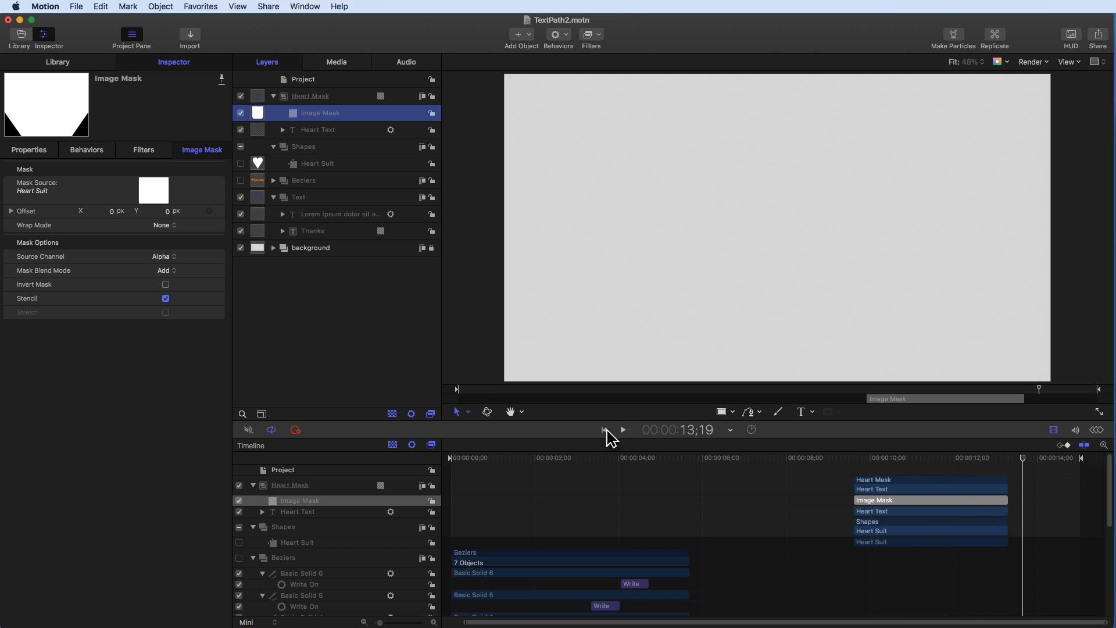
pyautogui.click(604, 429)
pyautogui.click(623, 429)
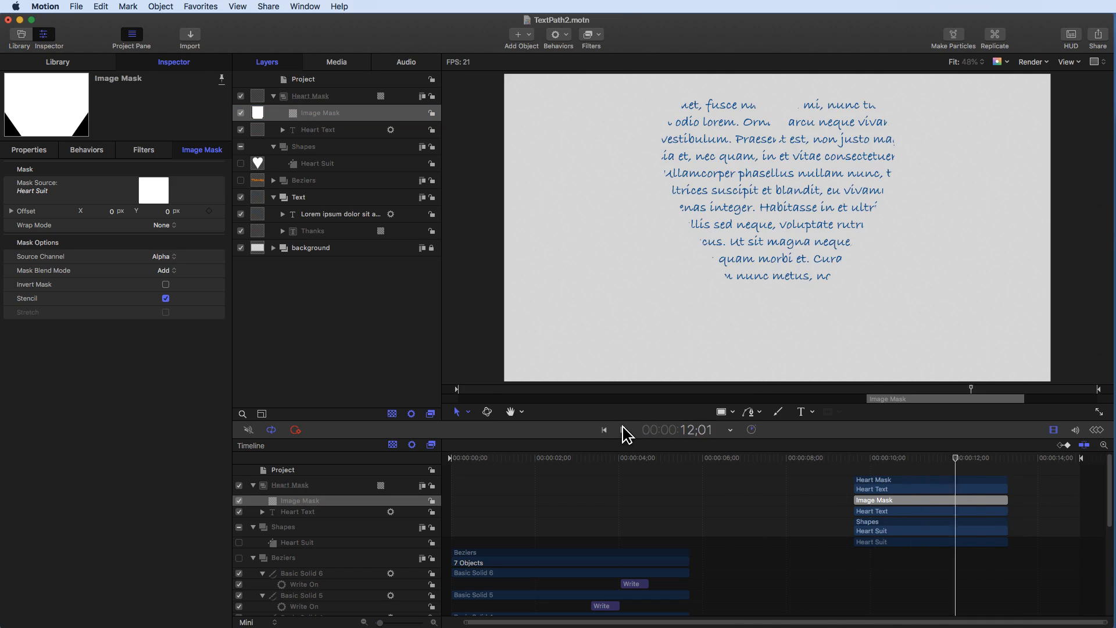
pyautogui.click(623, 429)
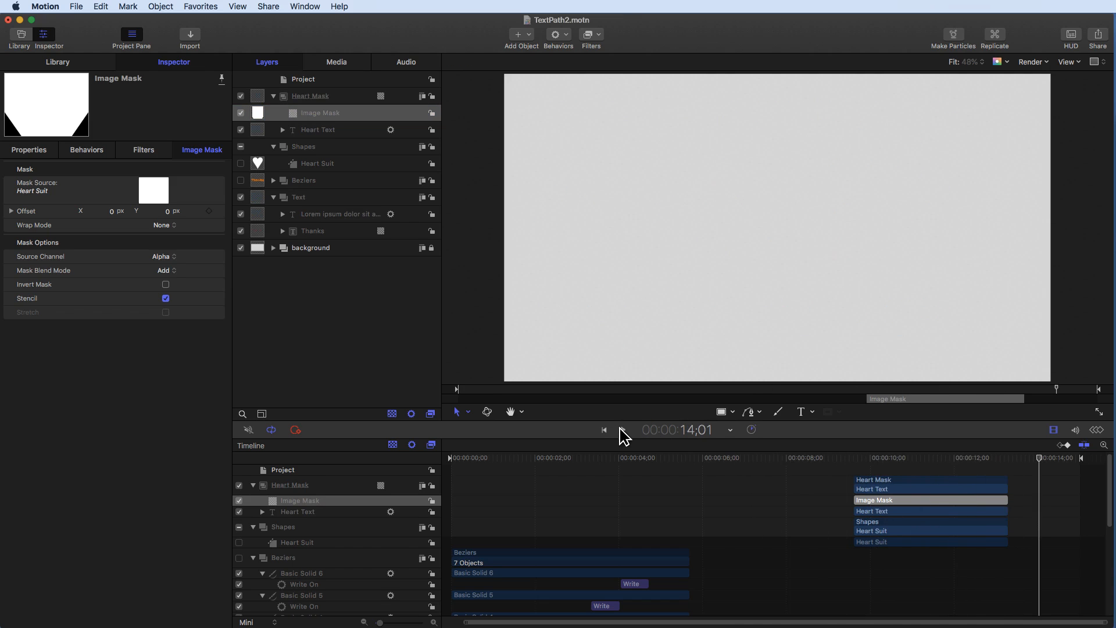
pyautogui.scroll(-10, 714, 536)
pyautogui.scroll(10, 735, 531)
pyautogui.scroll(-10, 793, 478)
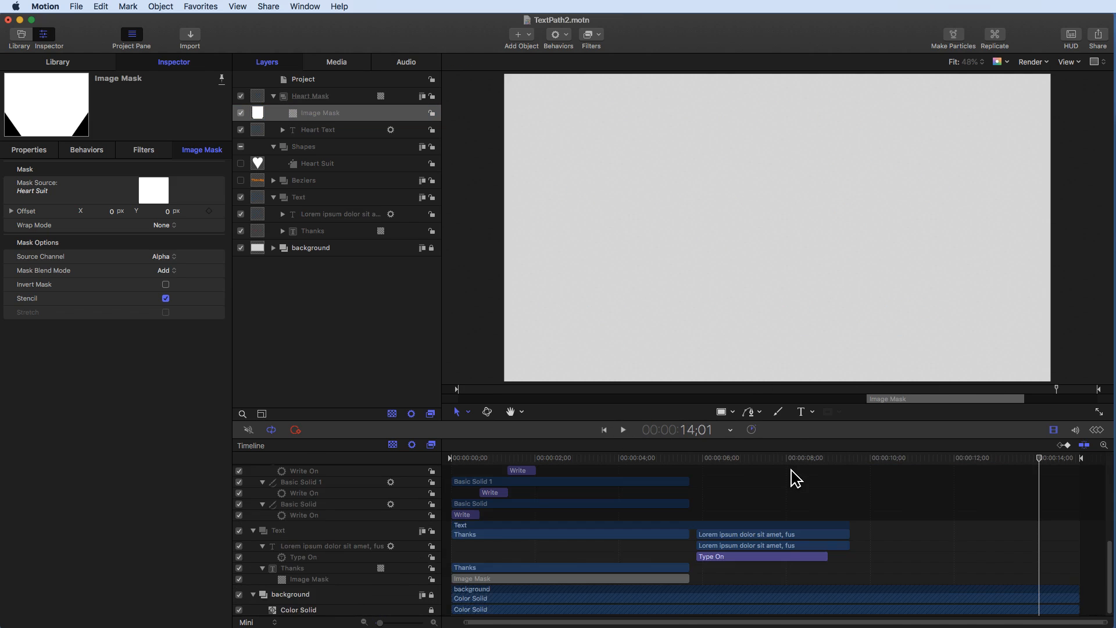
pyautogui.scroll(10, 792, 476)
pyautogui.scroll(-2, 726, 520)
# - Shorten the lorem ipsum text's Type On behavior so it ends at about 7;07
pyautogui.click(656, 458)
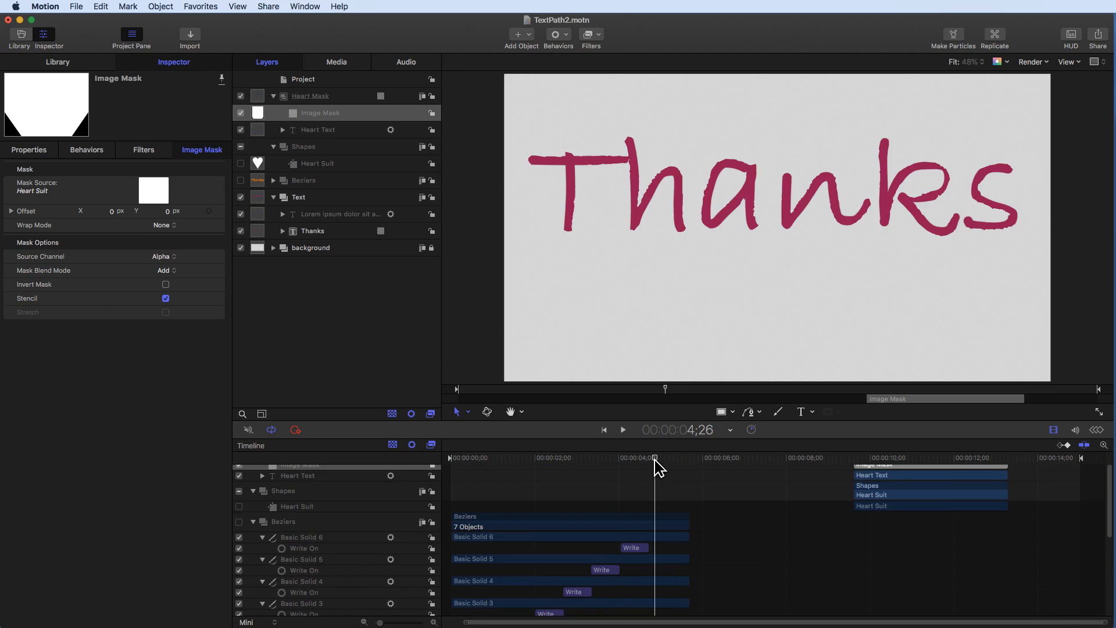
pyautogui.scroll(-10, 657, 460)
pyautogui.scroll(10, 656, 460)
pyautogui.click(273, 96)
pyautogui.click(273, 147)
pyautogui.click(336, 147)
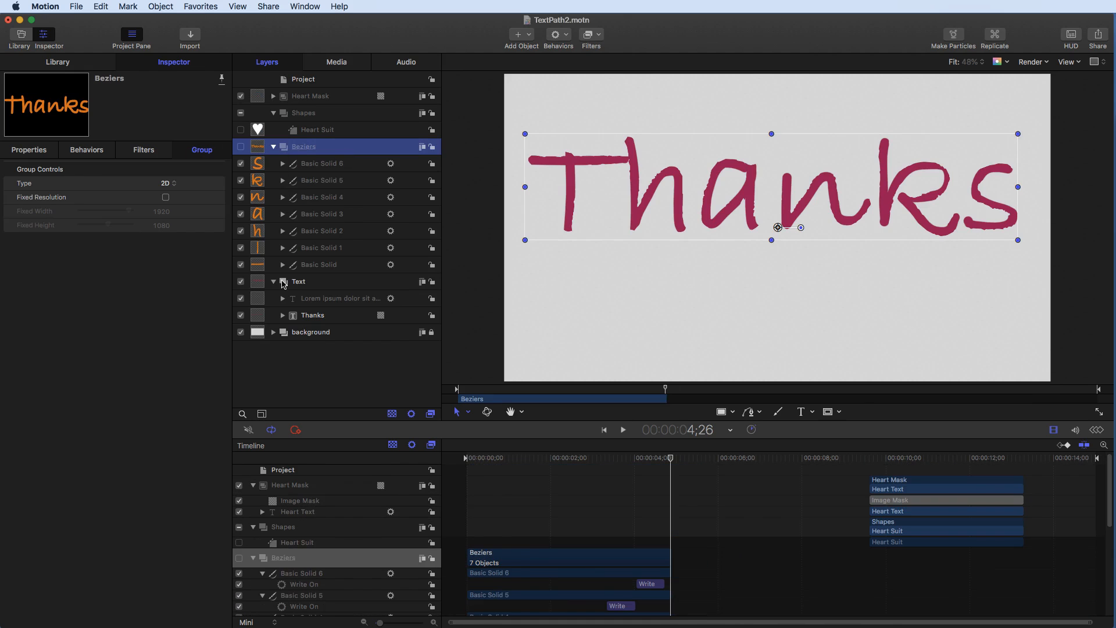
pyautogui.click(348, 315)
pyautogui.click(349, 301)
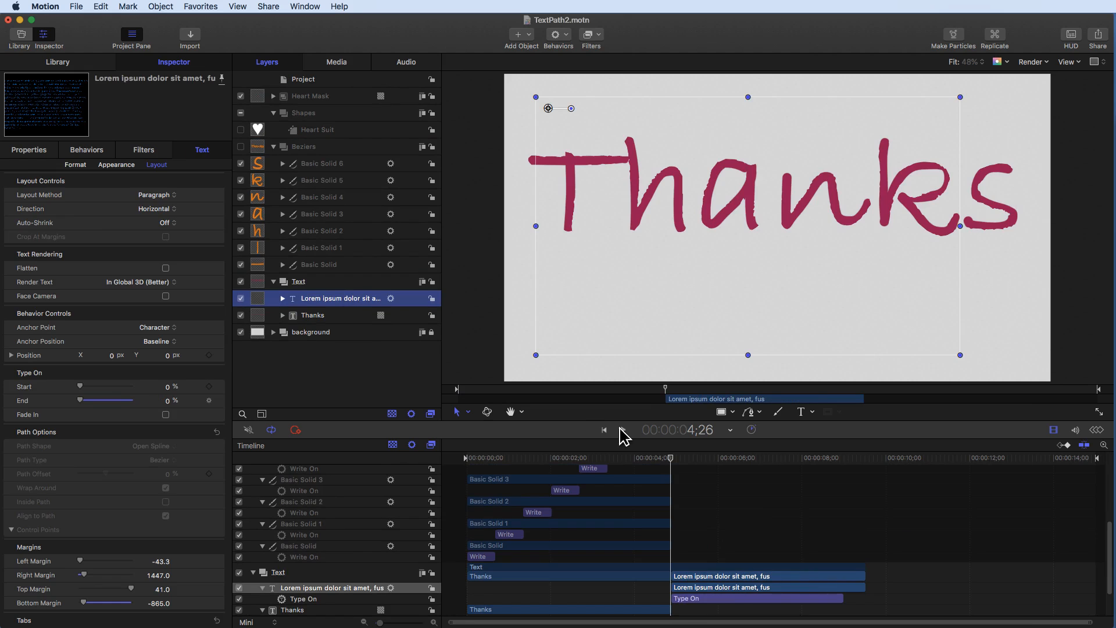
pyautogui.moveTo(765, 459); pyautogui.dragTo(770, 457)
pyautogui.click(283, 298)
pyautogui.click(319, 314)
pyautogui.press('o')
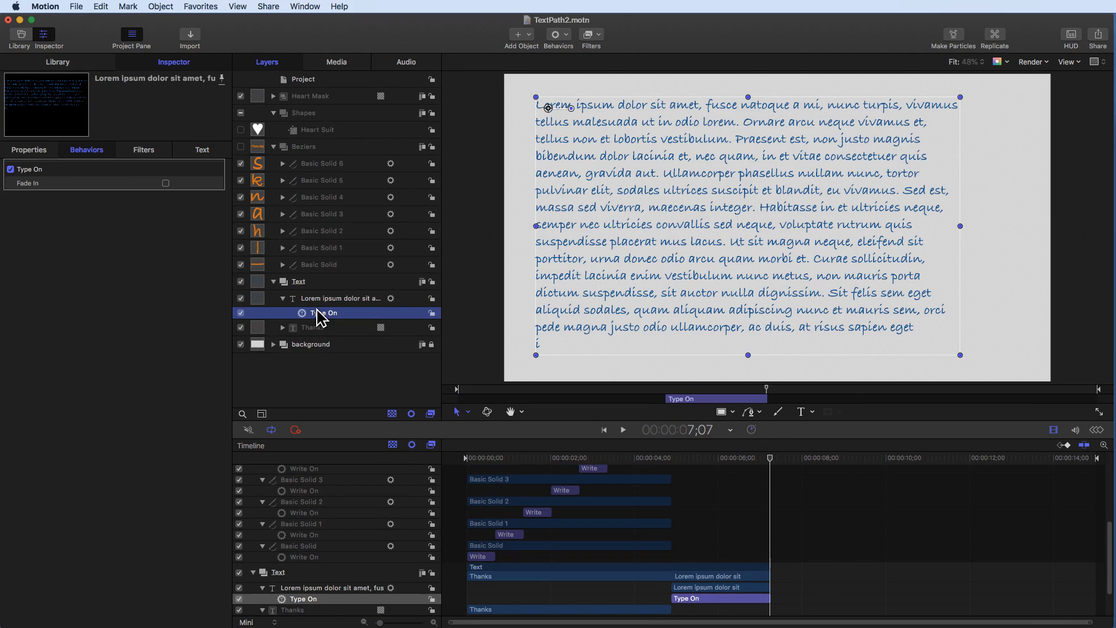
pyautogui.moveTo(769, 599); pyautogui.dragTo(766, 599)
# - Slide the Heart Mask and Shapes clips earlier to begin right after the Type On ends, and preview from the start
pyautogui.scroll(10, 766, 558)
pyautogui.moveTo(859, 586); pyautogui.dragTo(824, 479)
pyautogui.moveTo(916, 458); pyautogui.dragTo(465, 442)
pyautogui.click(460, 362)
pyautogui.press('space')
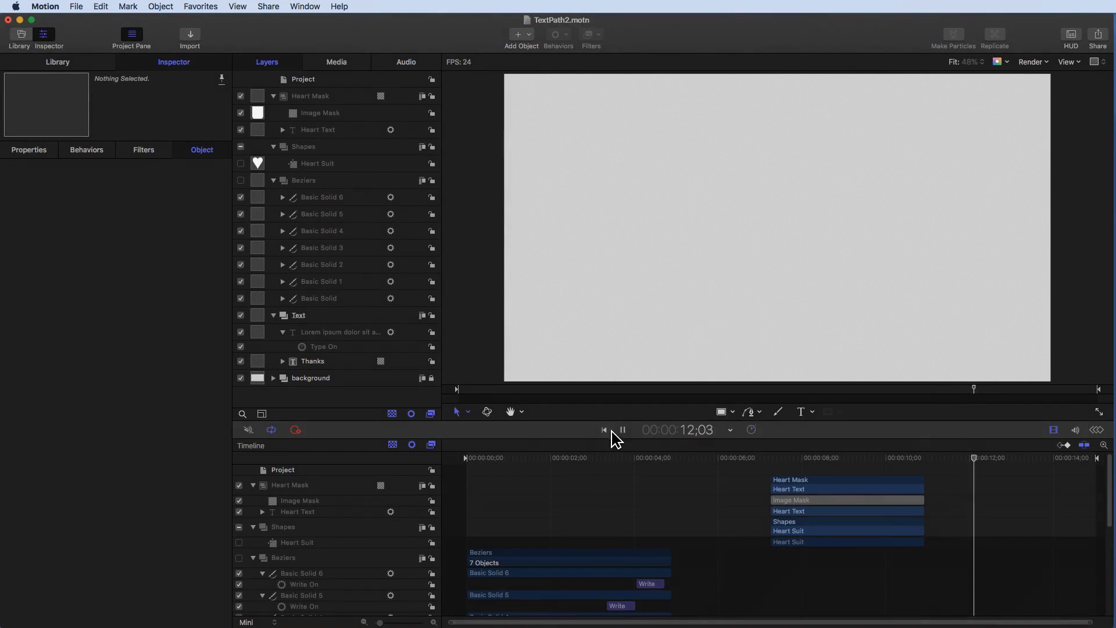
pyautogui.click(623, 430)
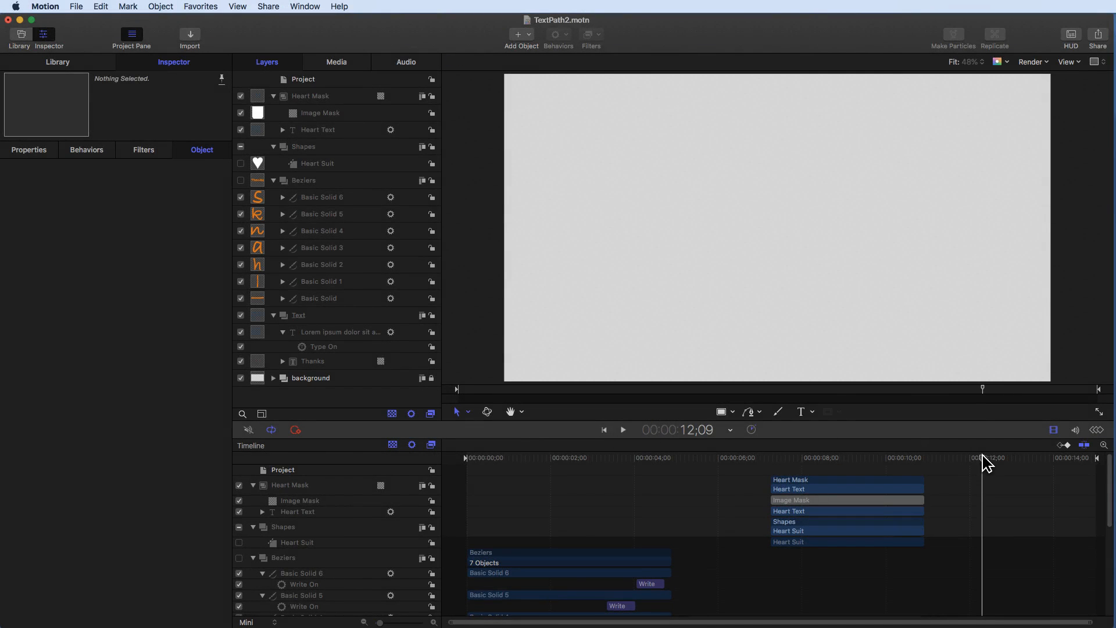
pyautogui.moveTo(982, 458); pyautogui.dragTo(928, 459)
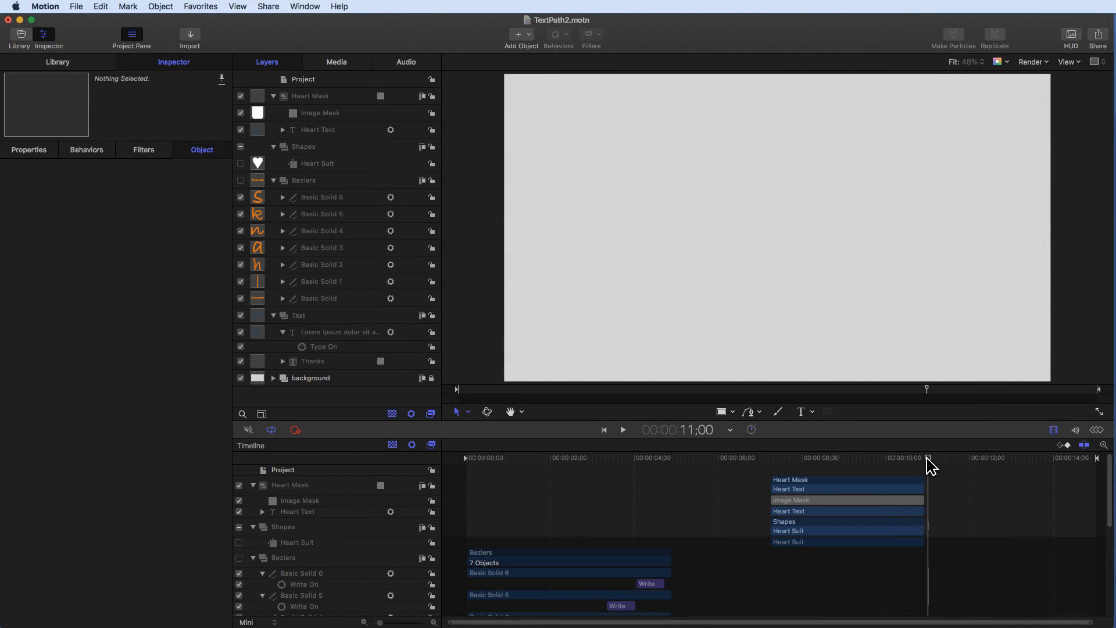
# - Create a text layer reading 'This is a sample line of text -- I can lay along a path' in the canvas
pyautogui.click(804, 410)
pyautogui.click(751, 217)
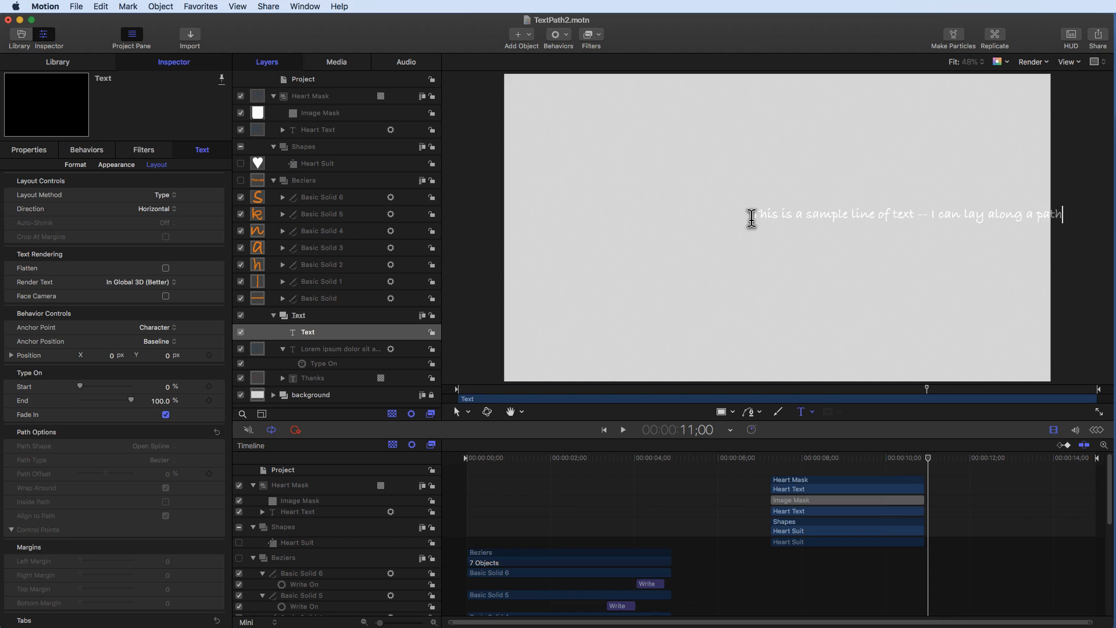
pyautogui.click(337, 334)
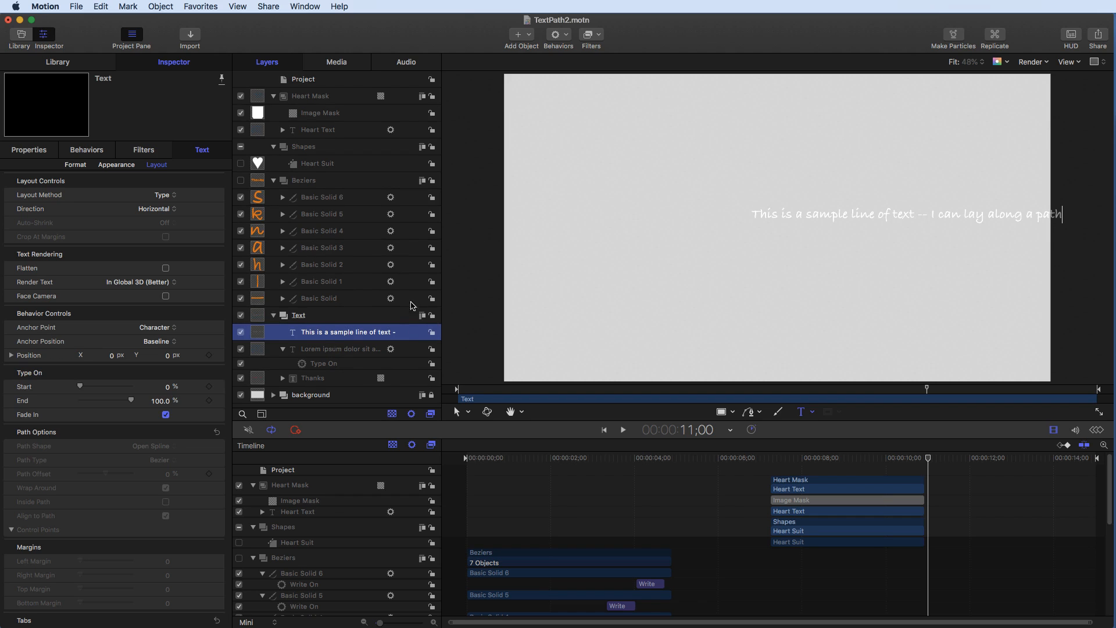
pyautogui.click(458, 411)
# - Move the sample text line left and scale it up to span nearly the full canvas width
pyautogui.moveTo(773, 212); pyautogui.dragTo(652, 193)
pyautogui.press('super+z')
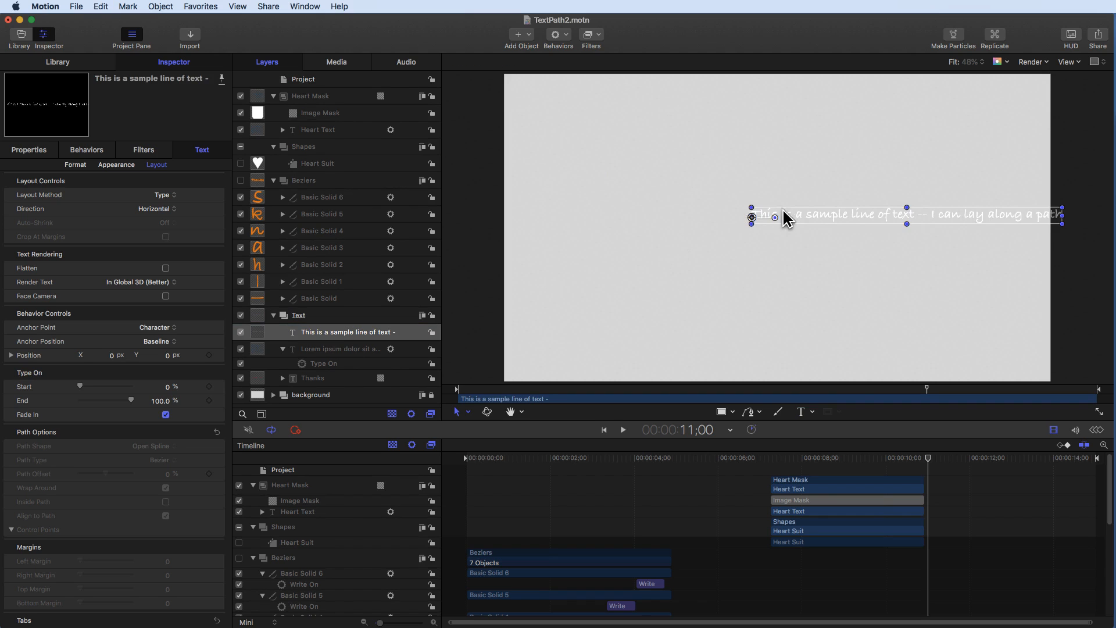
pyautogui.moveTo(765, 221); pyautogui.dragTo(643, 219)
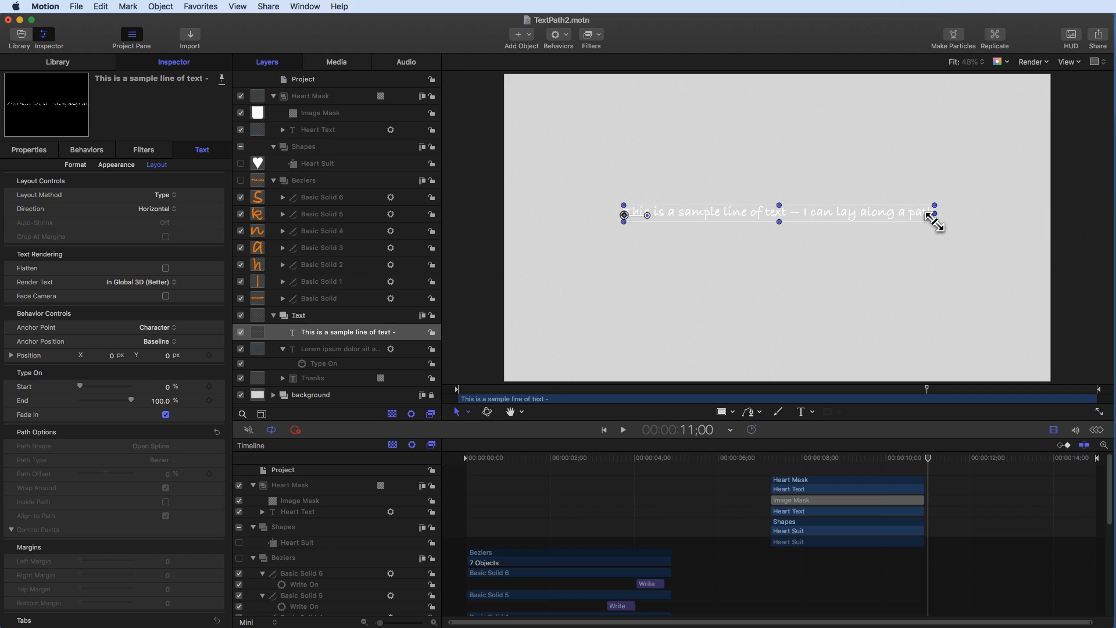
pyautogui.moveTo(934, 220); pyautogui.dragTo(788, 172)
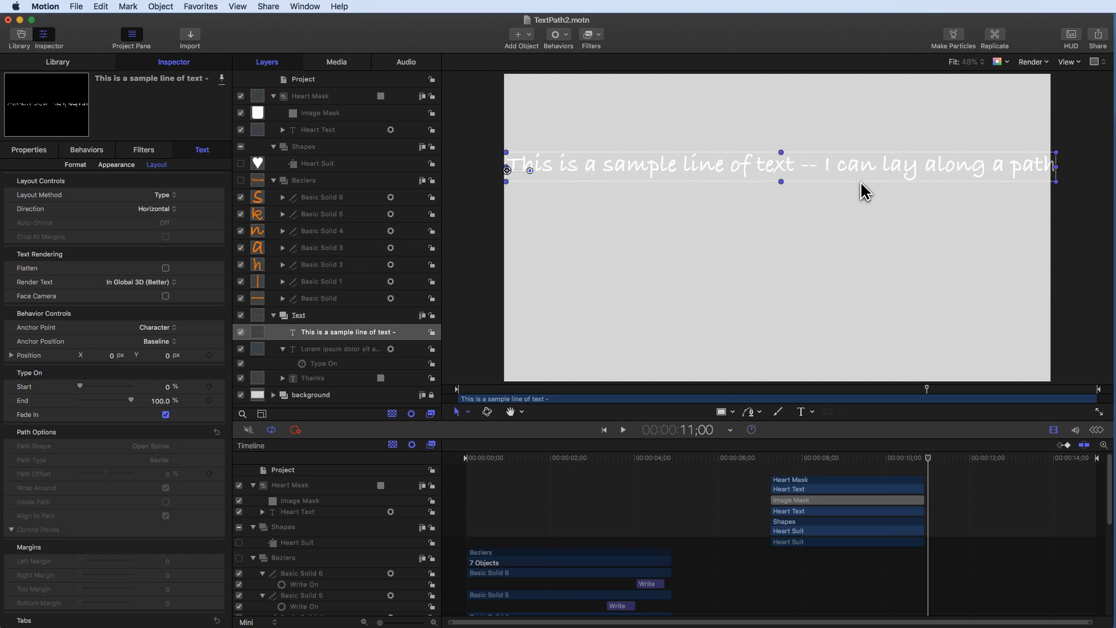
# - Set the sample text's layout method to Path with a Rectangle path shape
pyautogui.click(314, 329)
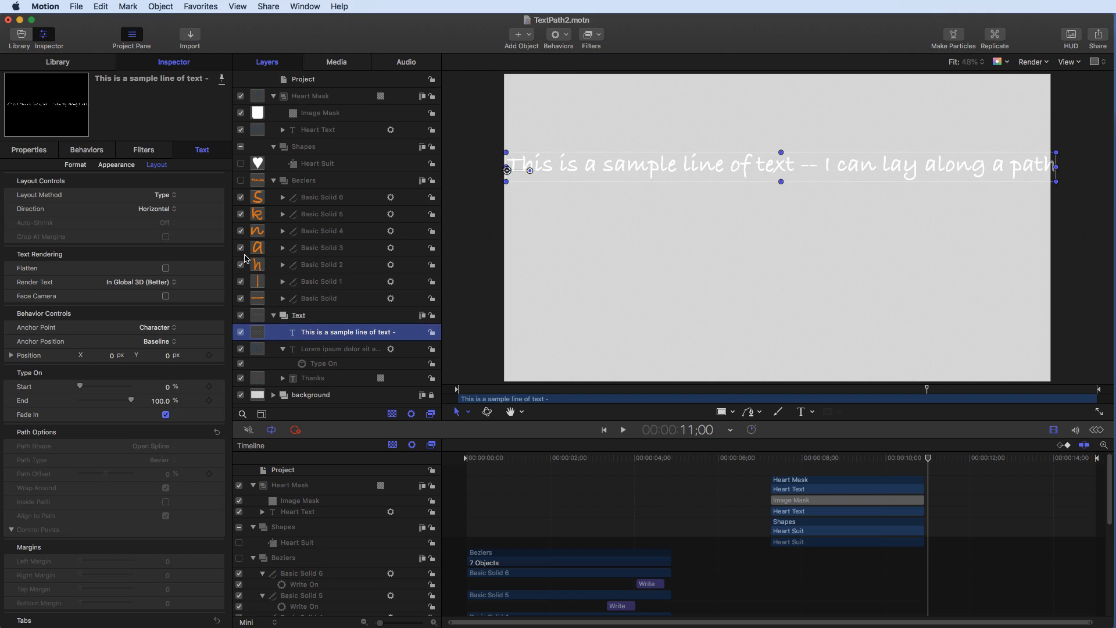
pyautogui.click(169, 196)
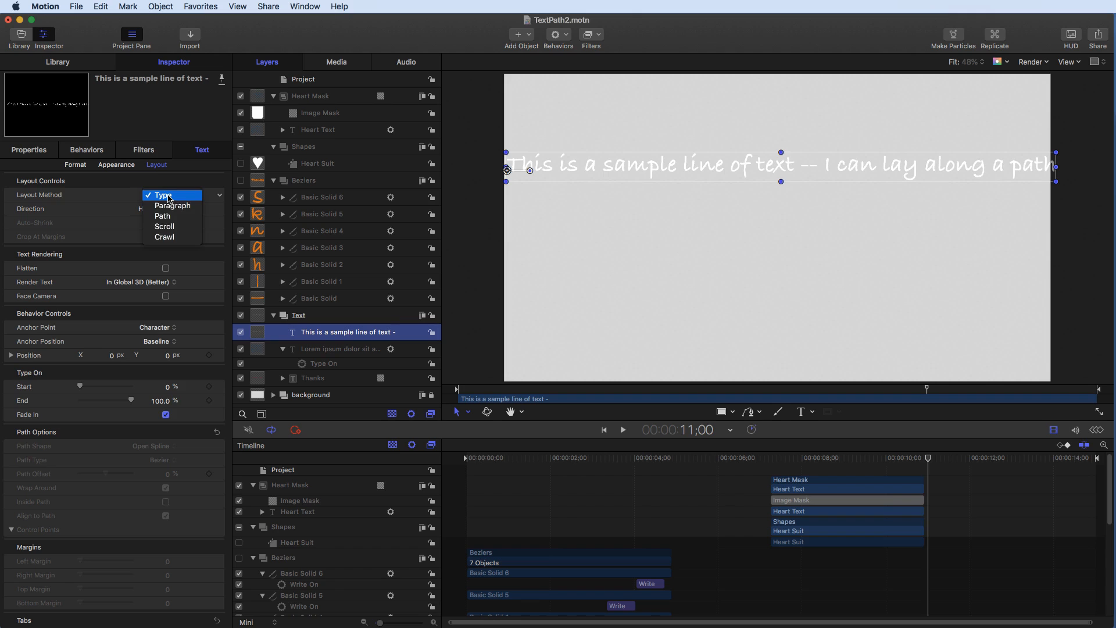
pyautogui.click(164, 217)
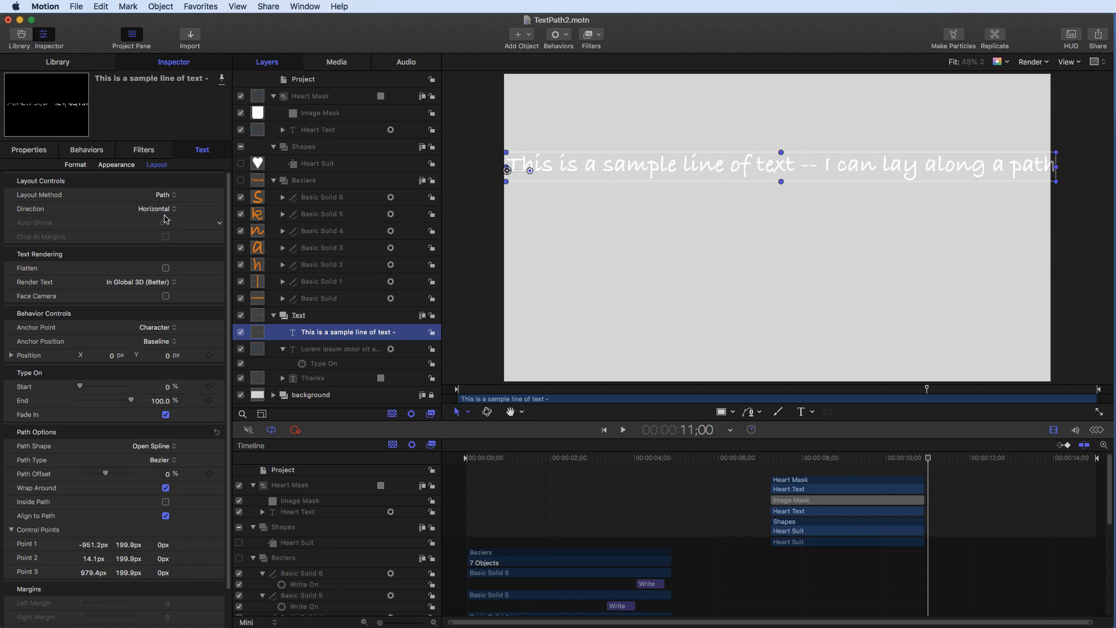
pyautogui.click(165, 446)
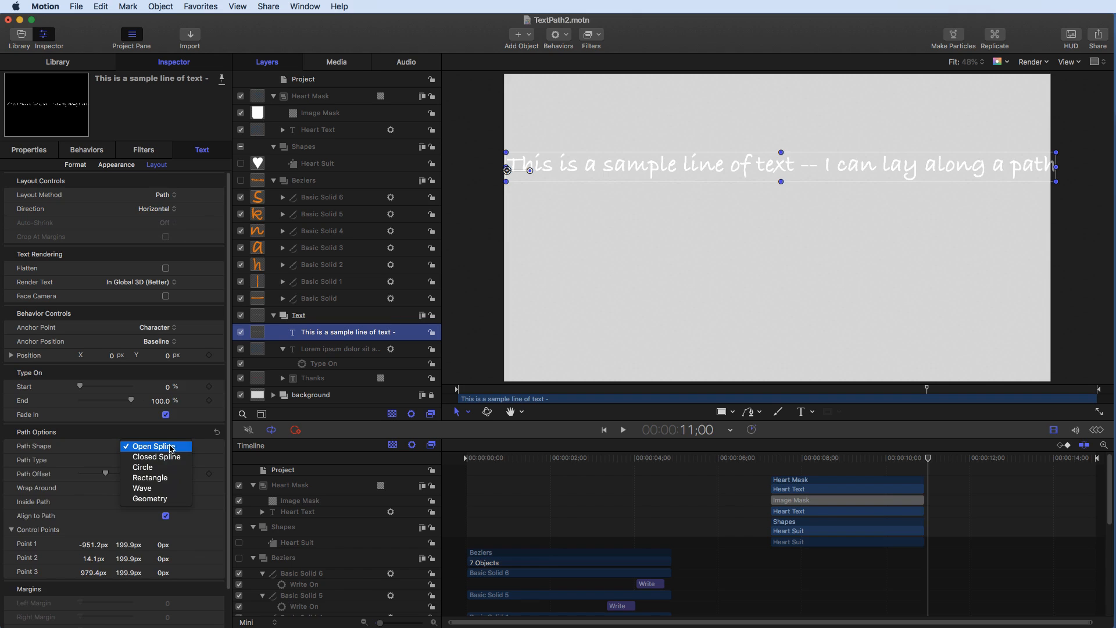
pyautogui.click(162, 467)
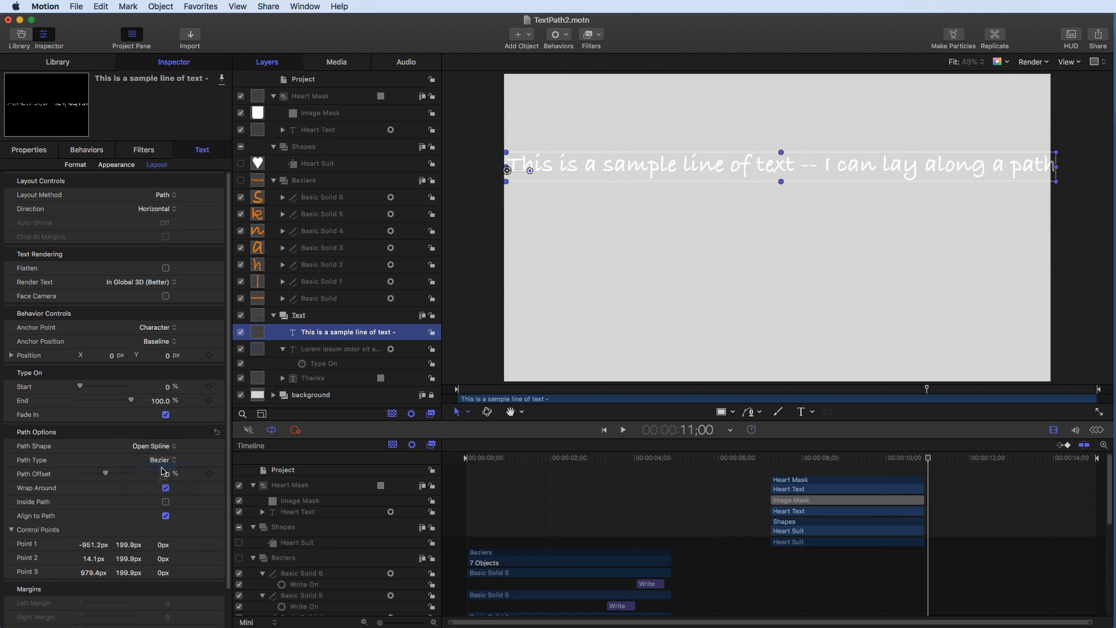
pyautogui.click(164, 445)
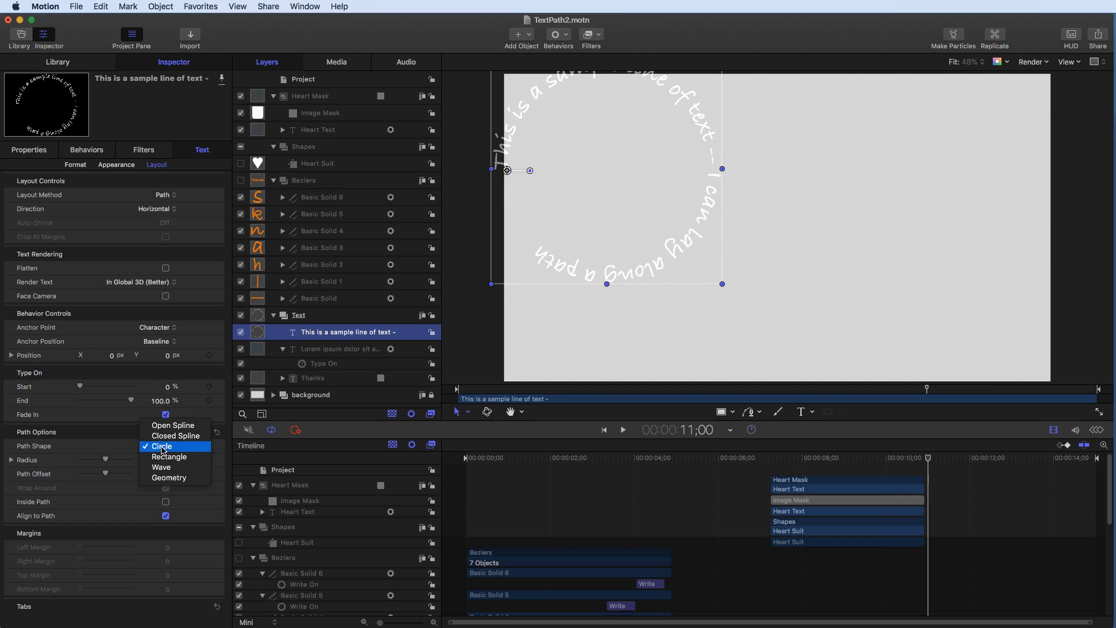
pyautogui.click(165, 462)
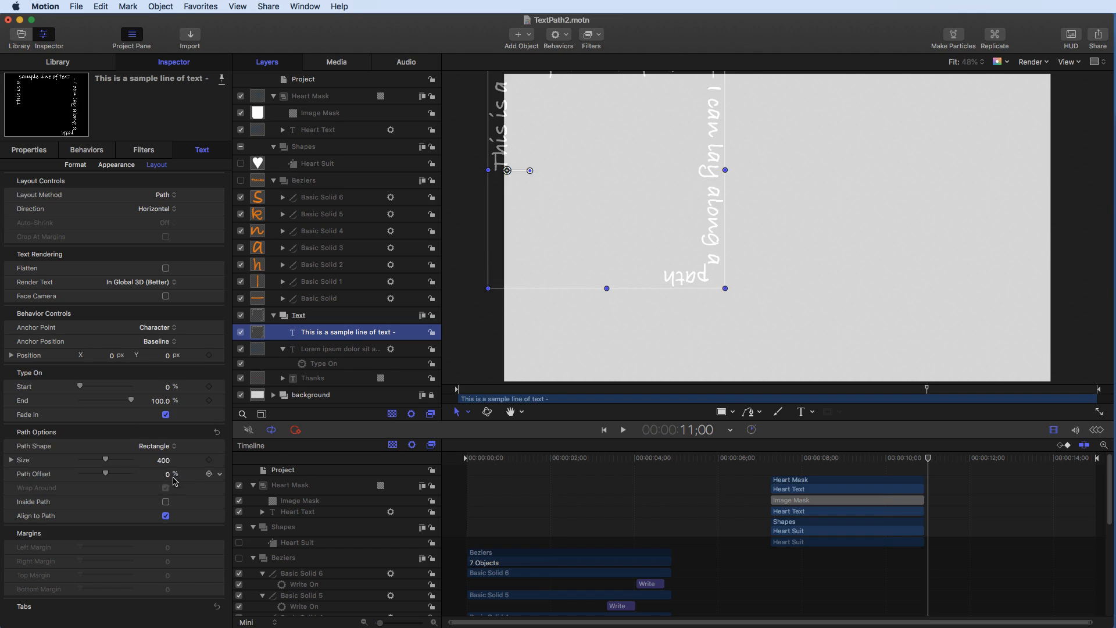
# - Change the sample text's path shape to Open Spline
pyautogui.click(162, 447)
pyautogui.click(161, 459)
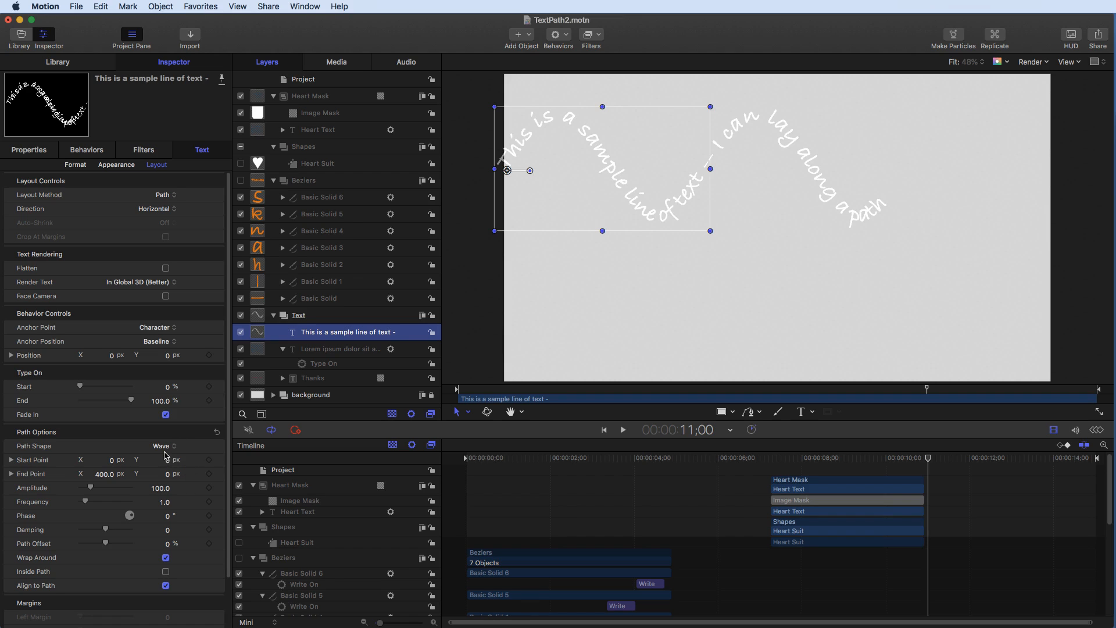
pyautogui.click(164, 447)
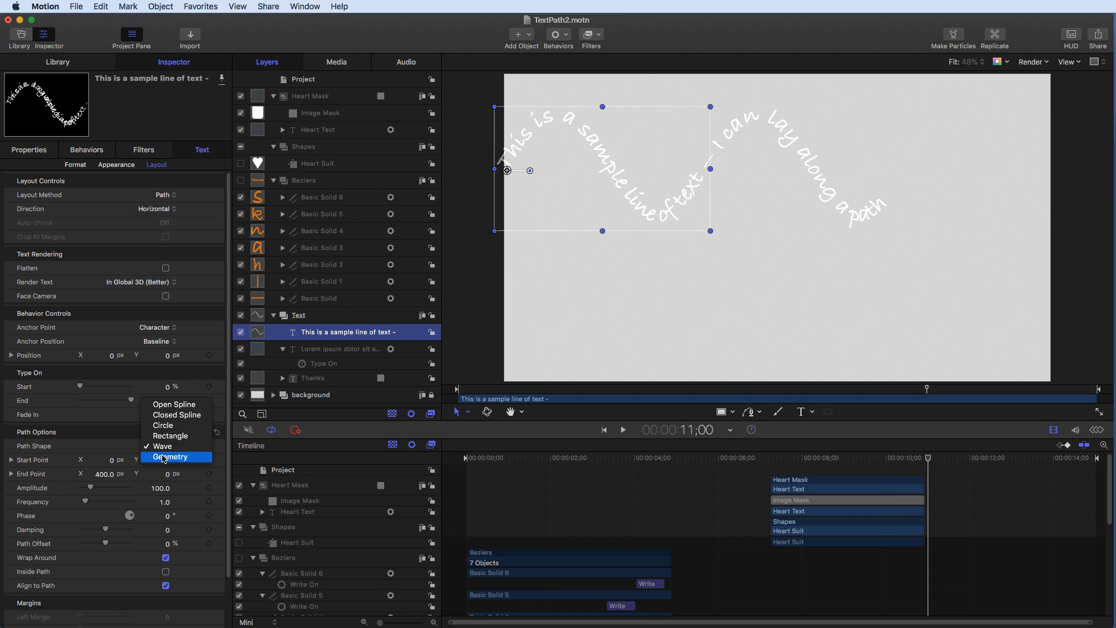
pyautogui.click(170, 404)
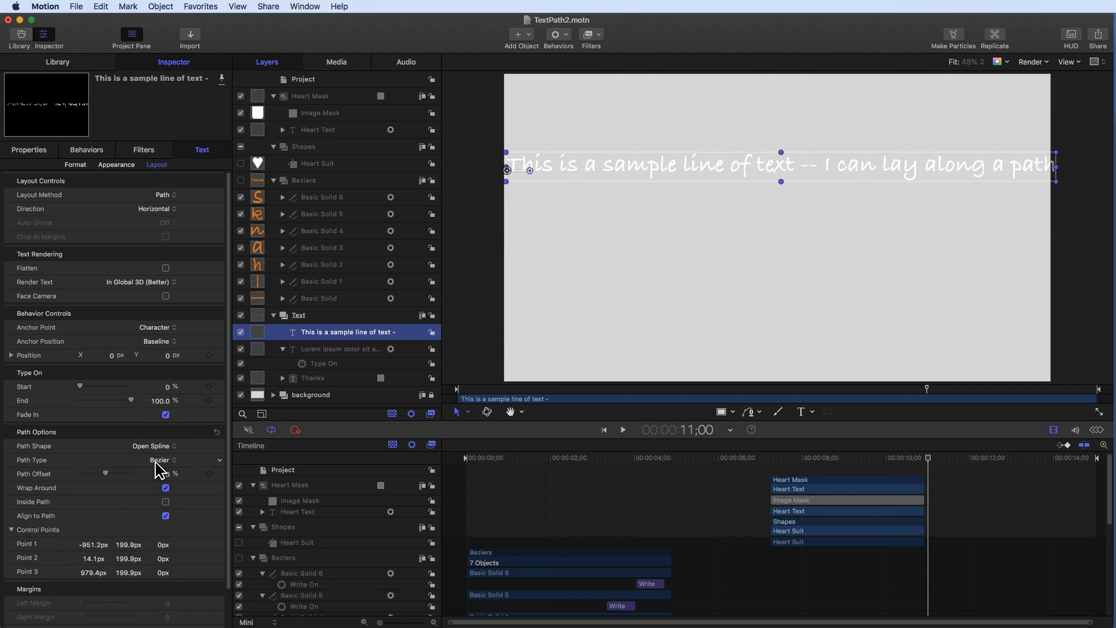
# - Reshape the open spline path into a wave by pulling its middle point down and adjusting its curve handles
pyautogui.doubleClick(766, 166)
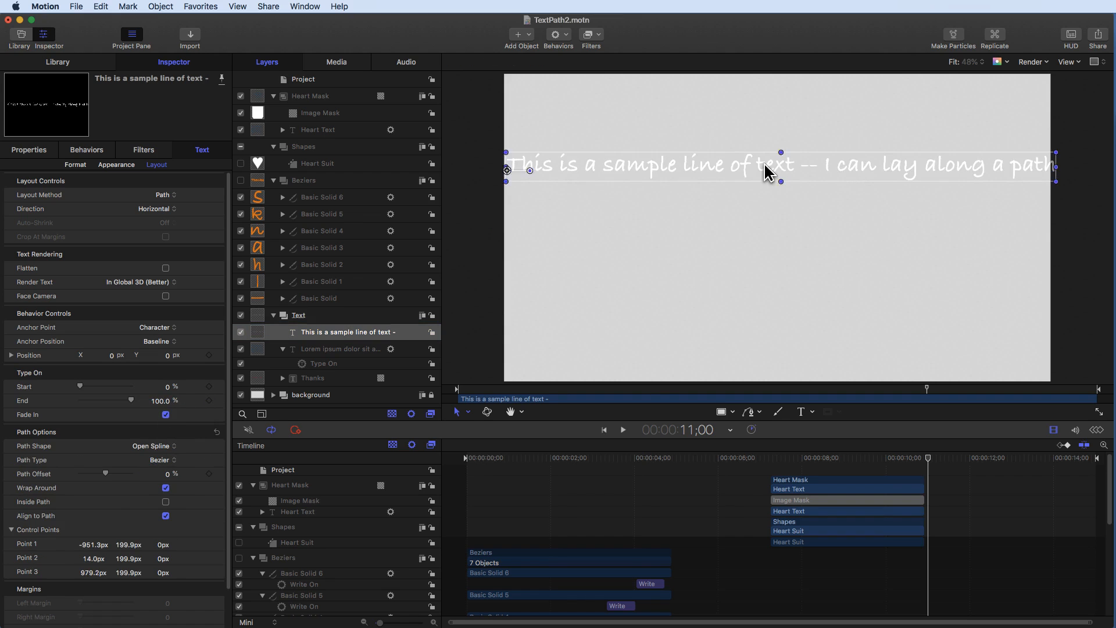
pyautogui.click(775, 172)
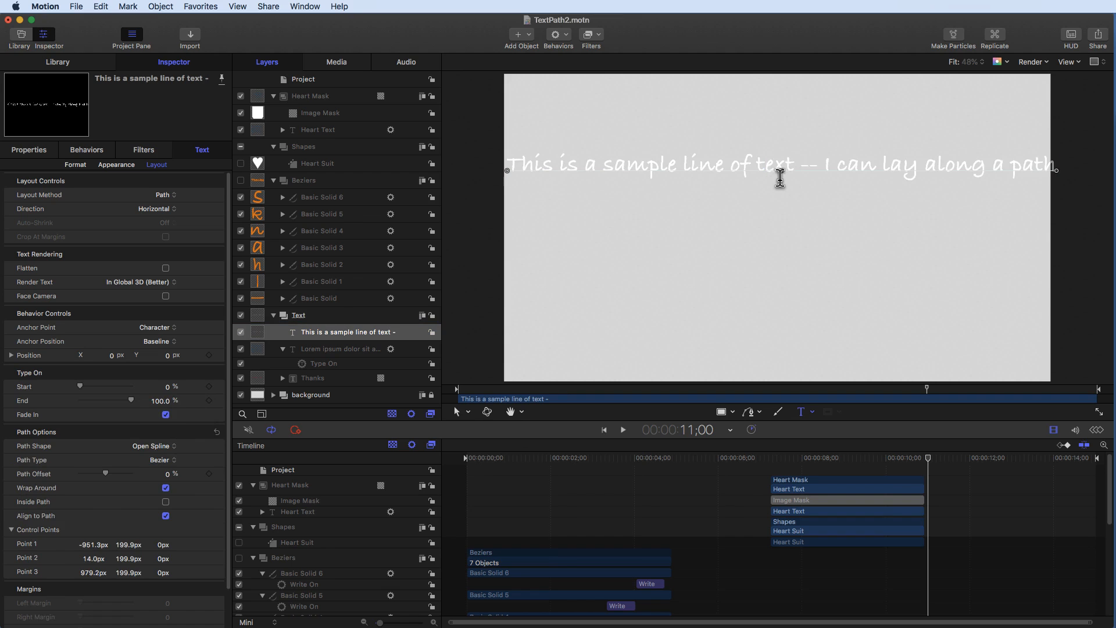
pyautogui.moveTo(783, 171); pyautogui.dragTo(775, 259)
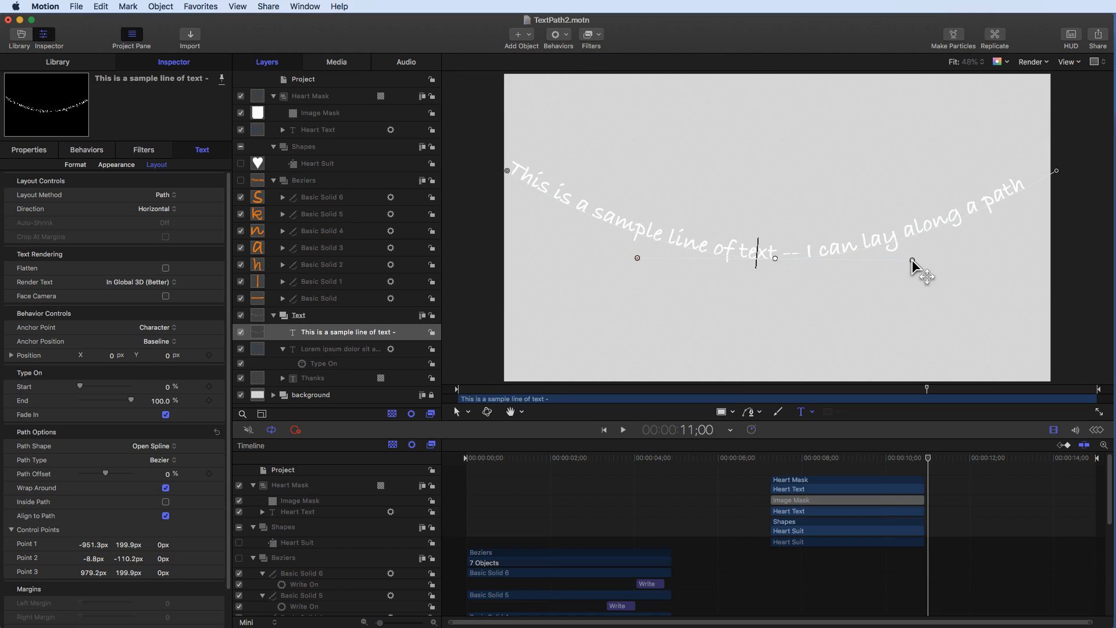
pyautogui.moveTo(911, 260); pyautogui.dragTo(922, 112)
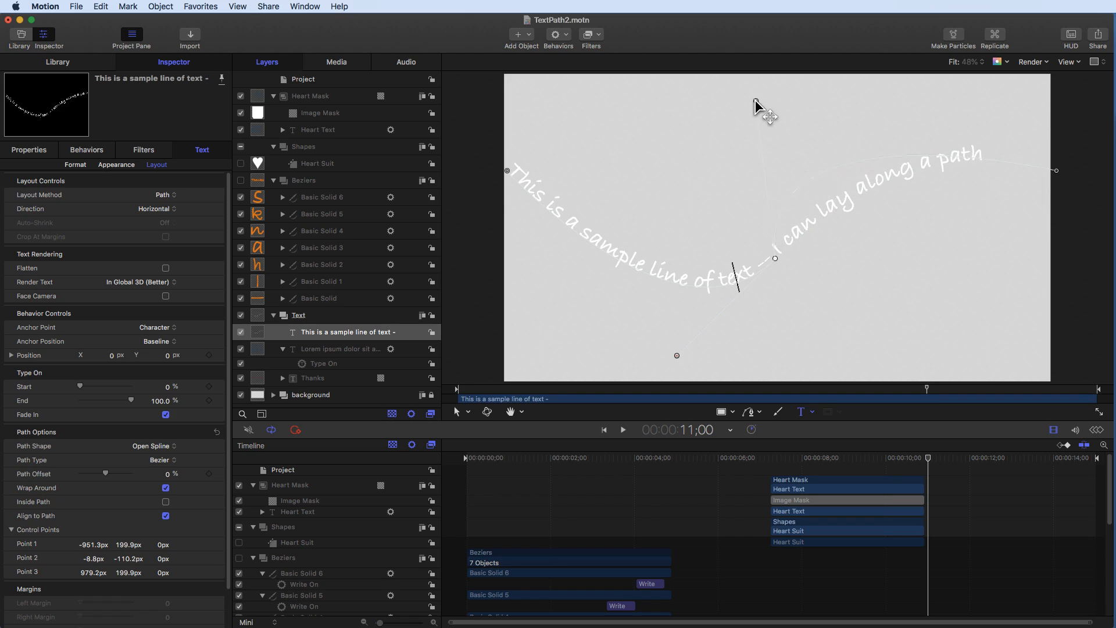
pyautogui.moveTo(754, 100); pyautogui.dragTo(751, 100)
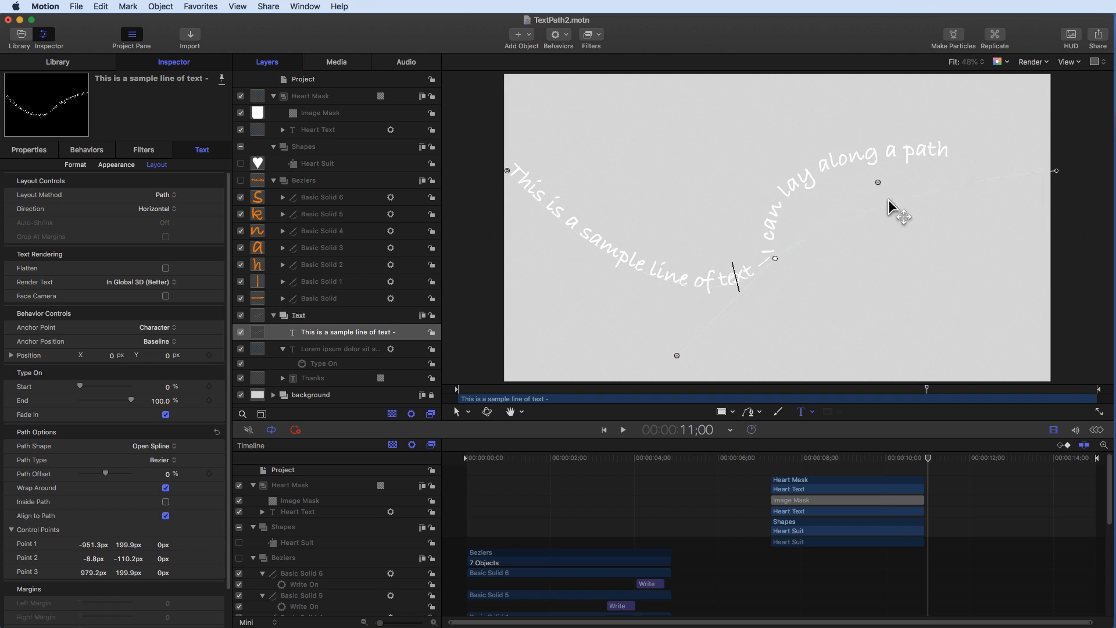
pyautogui.moveTo(909, 267); pyautogui.dragTo(884, 366)
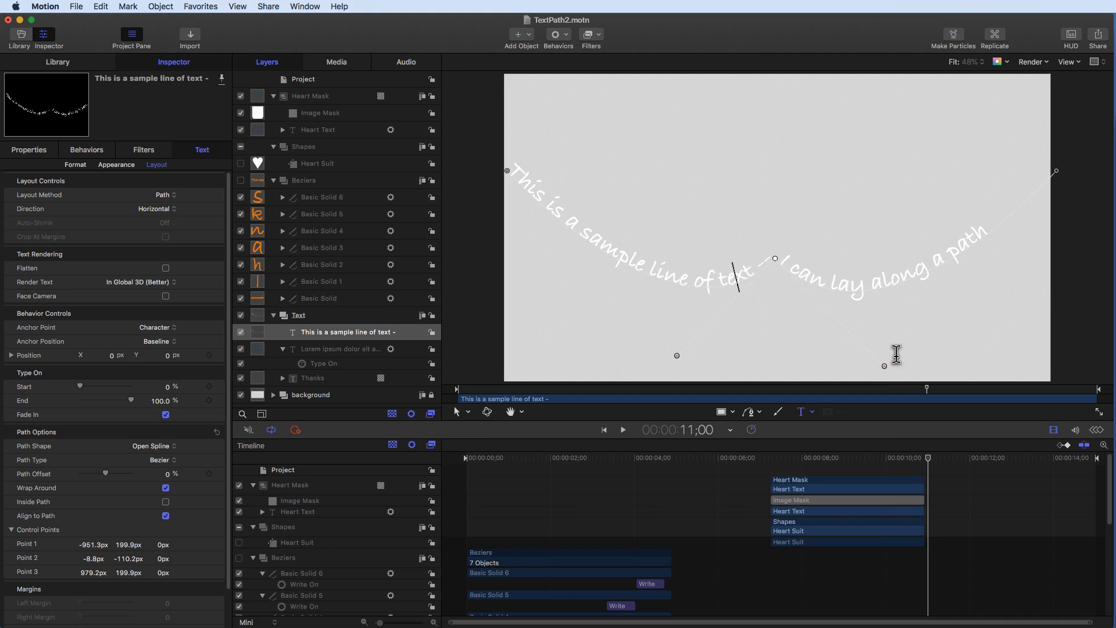
# - Add a Type On text animation behavior to the sample text layer
pyautogui.click(346, 333)
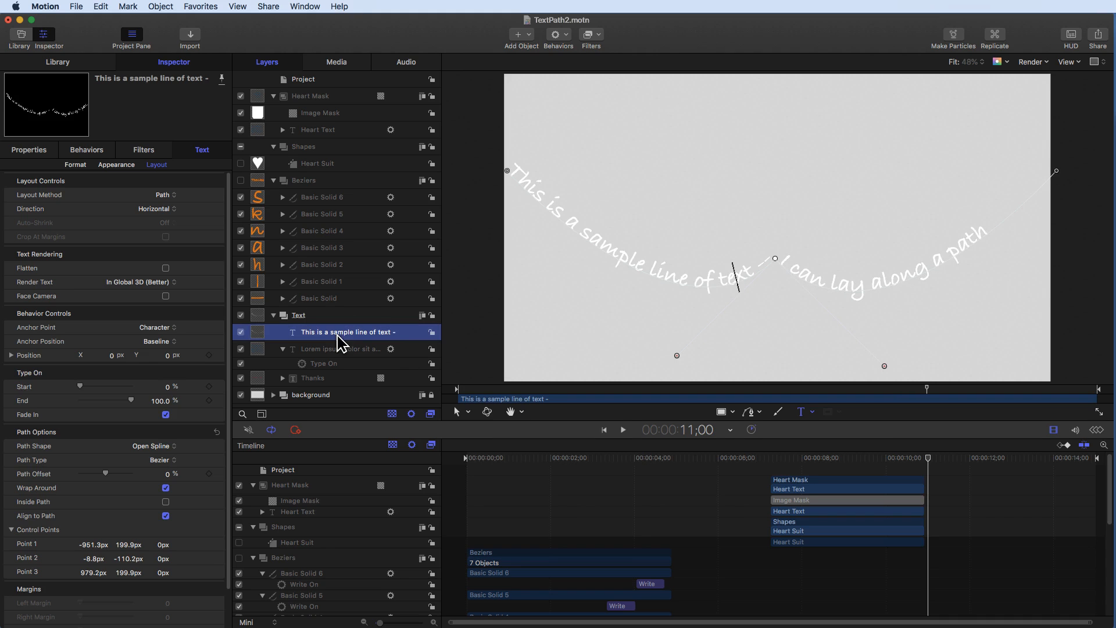
pyautogui.click(557, 34)
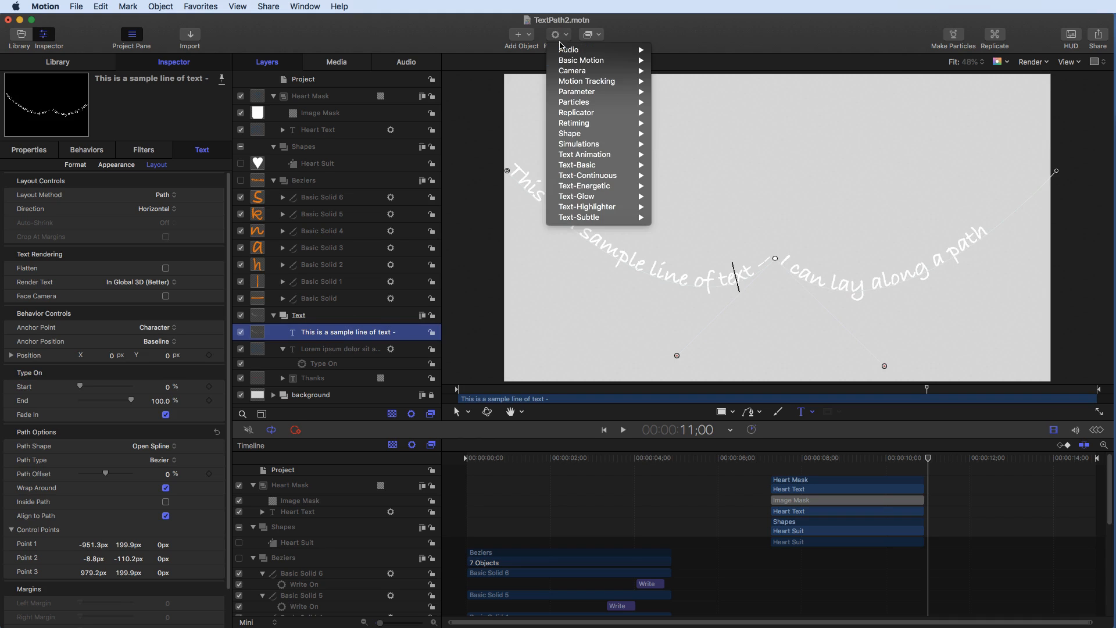
pyautogui.moveTo(570, 58)
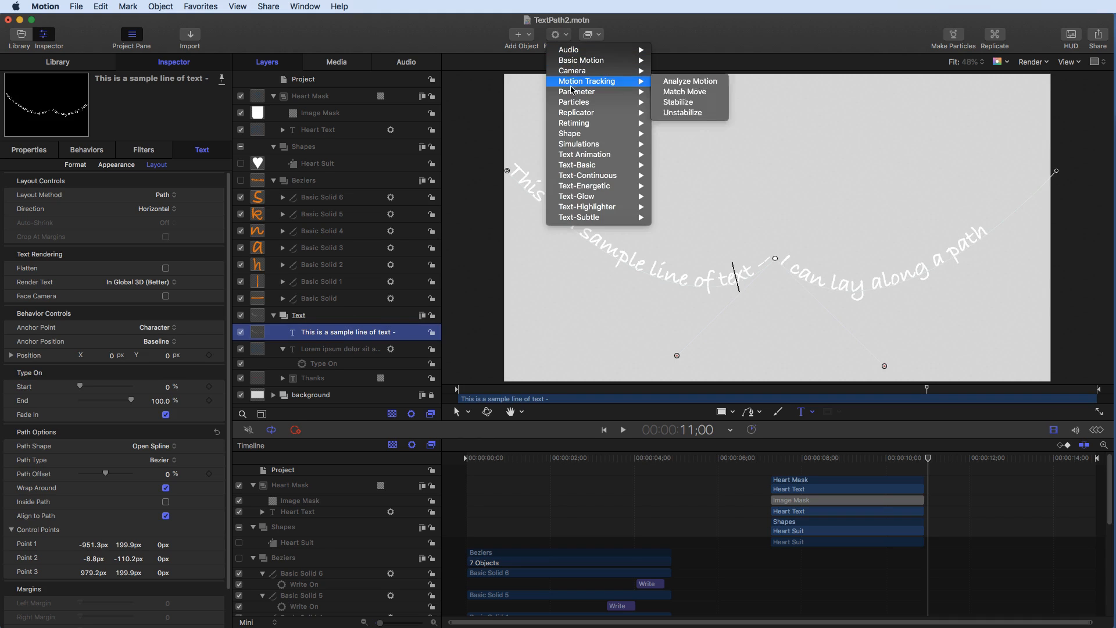
pyautogui.moveTo(581, 154)
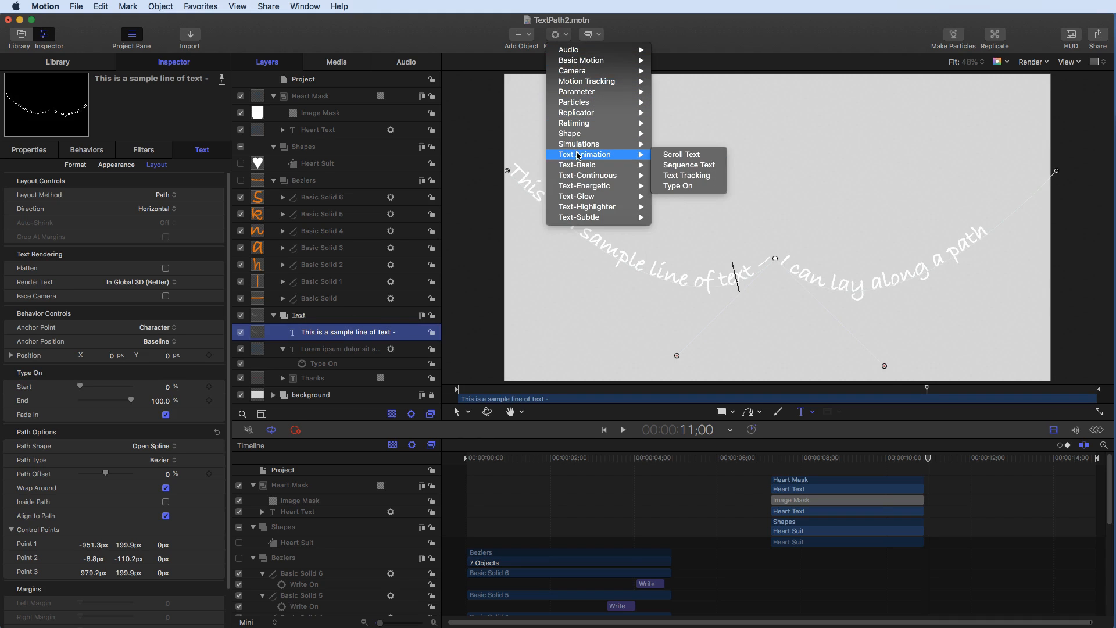
pyautogui.click(678, 186)
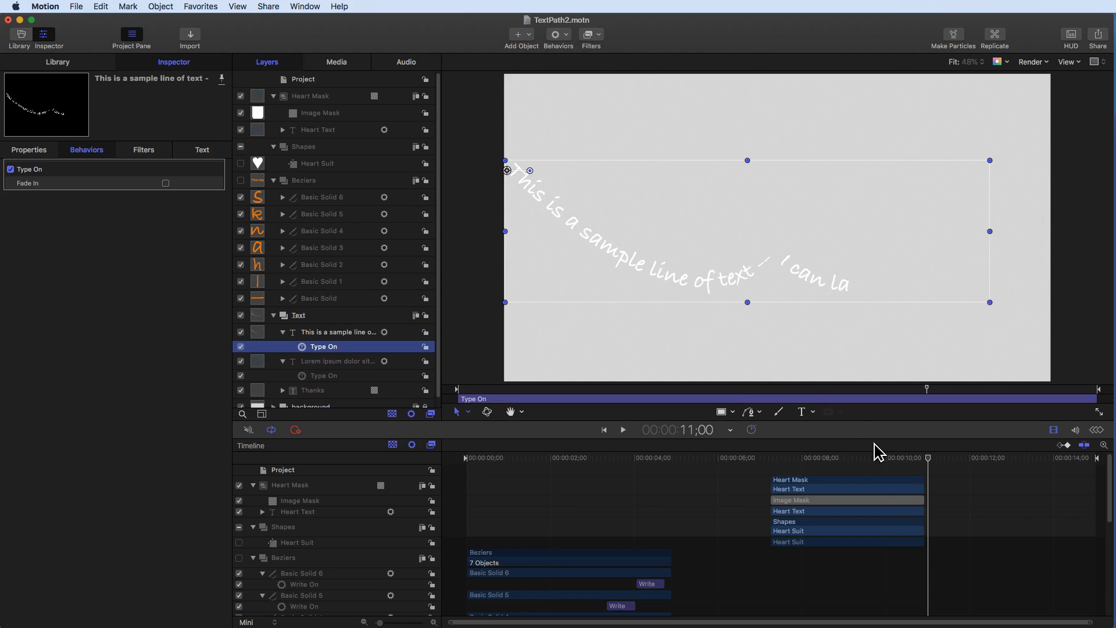
# - Start the sample text layer at the 11:00 playhead and shorten its Type On behavior to about two seconds
pyautogui.click(344, 335)
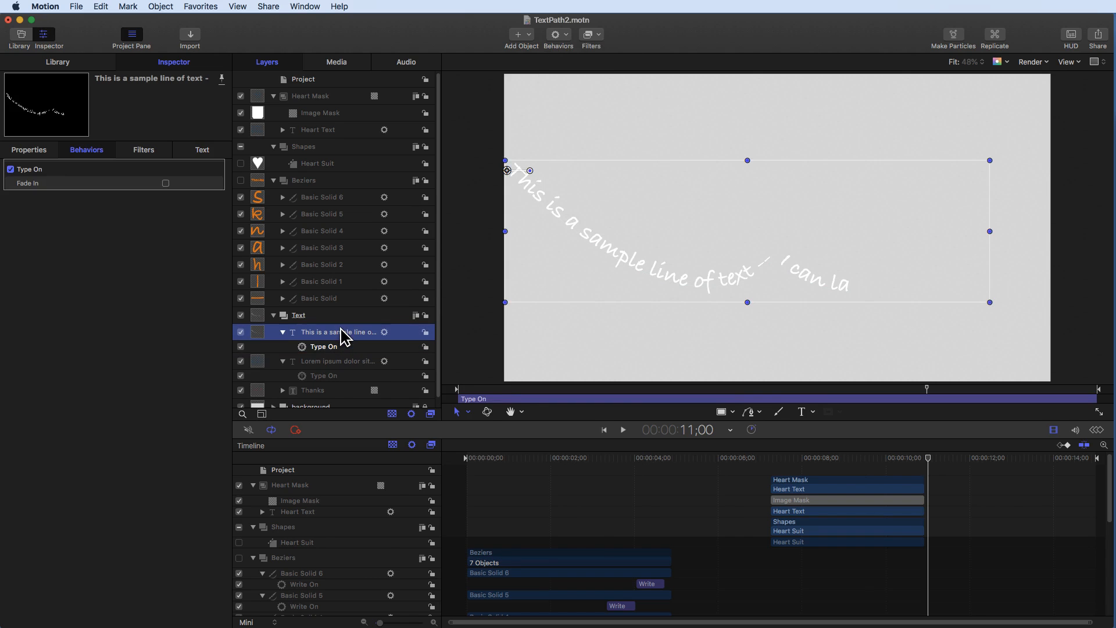
pyautogui.press('i')
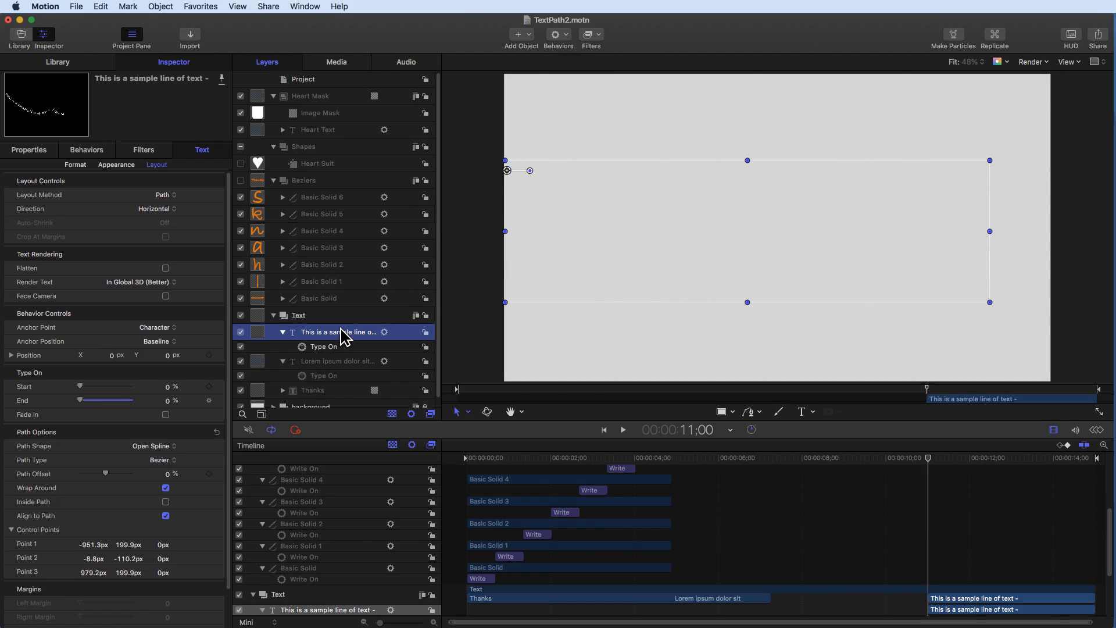
pyautogui.click(335, 348)
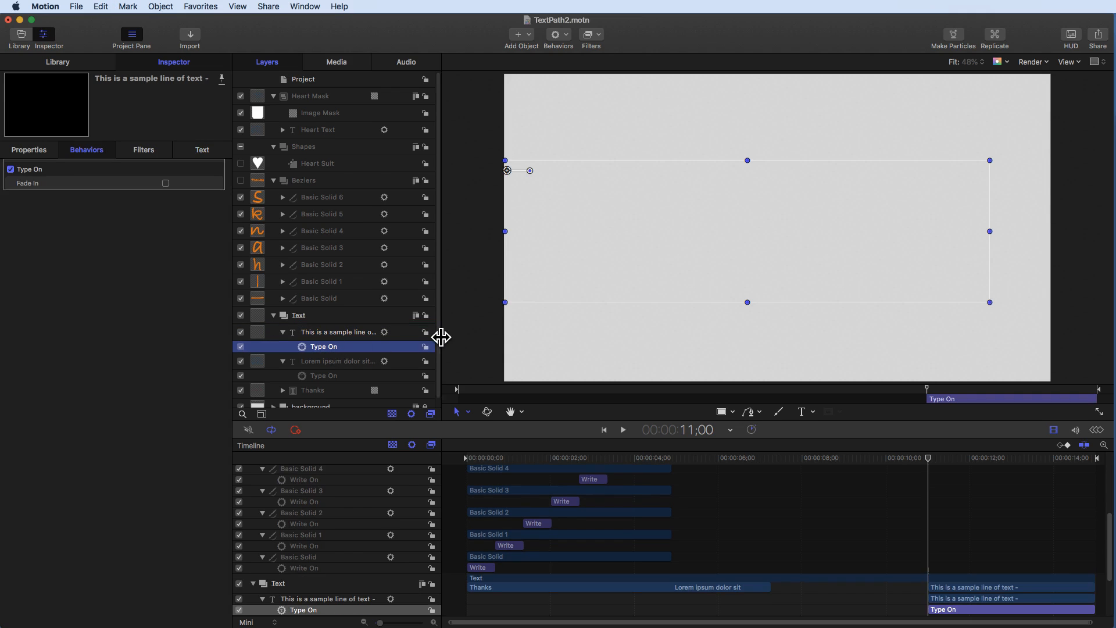
pyautogui.moveTo(1096, 401); pyautogui.dragTo(1012, 401)
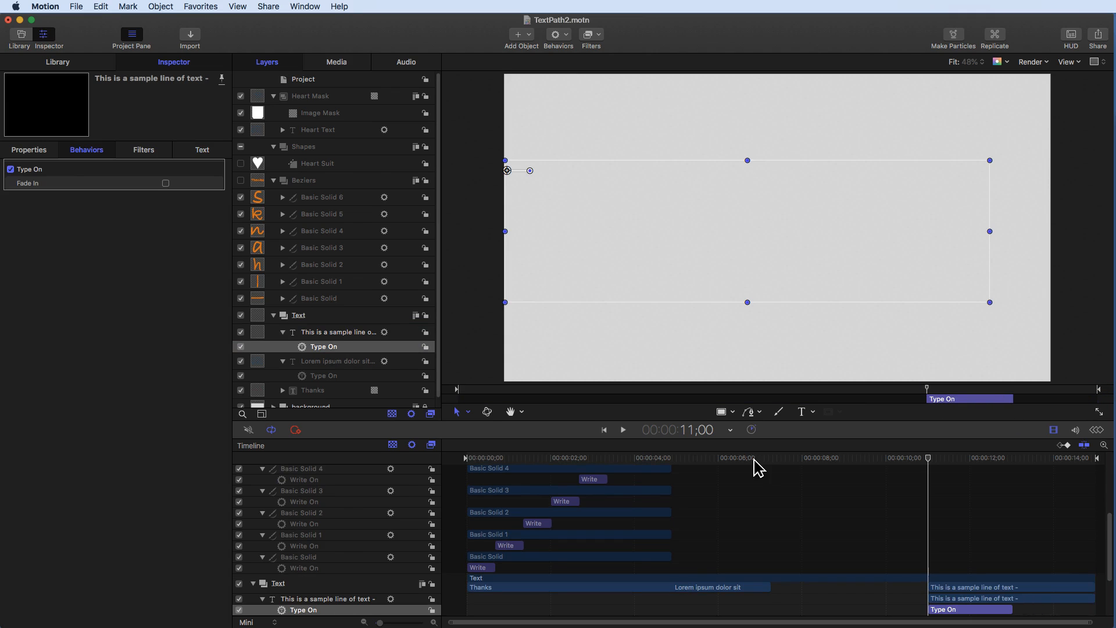
# - Deselect everything and preview the project from the start
pyautogui.click(605, 430)
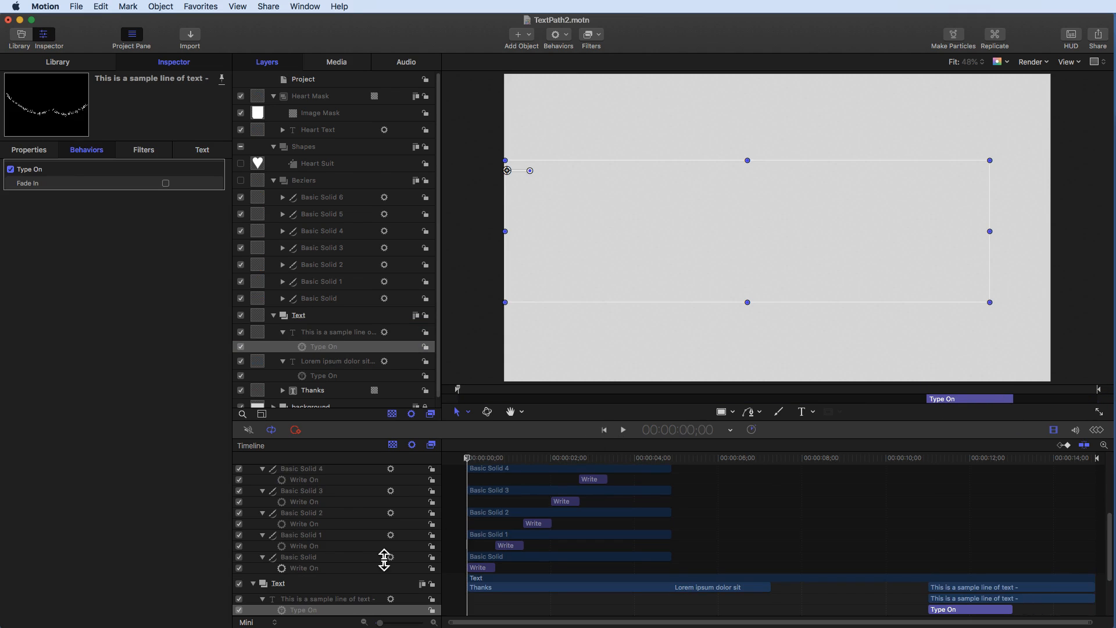
pyautogui.click(470, 312)
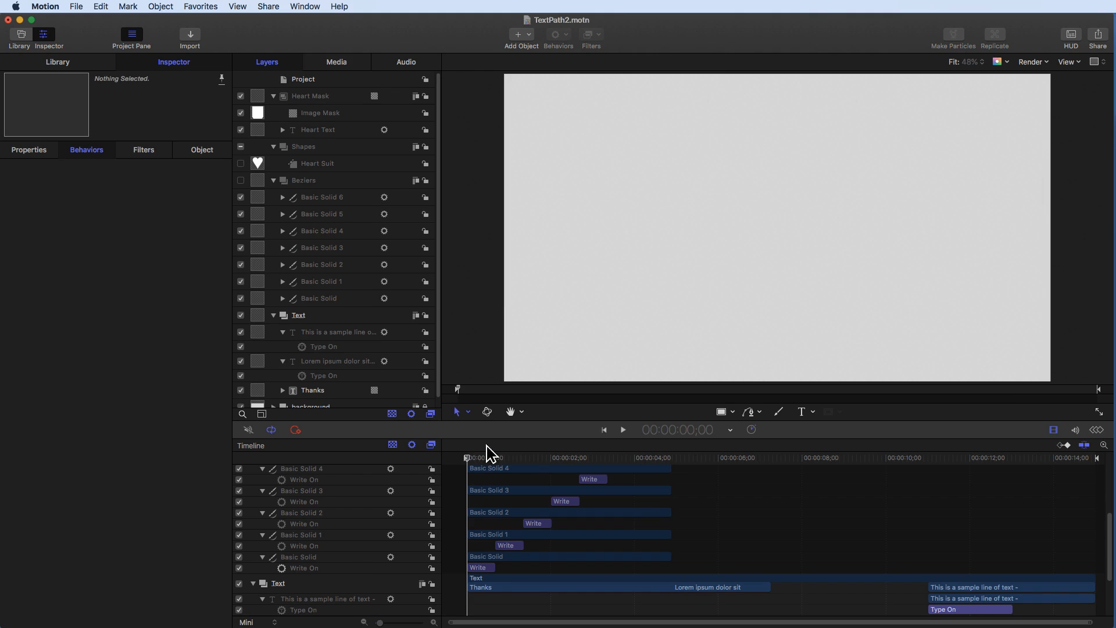
pyautogui.click(622, 430)
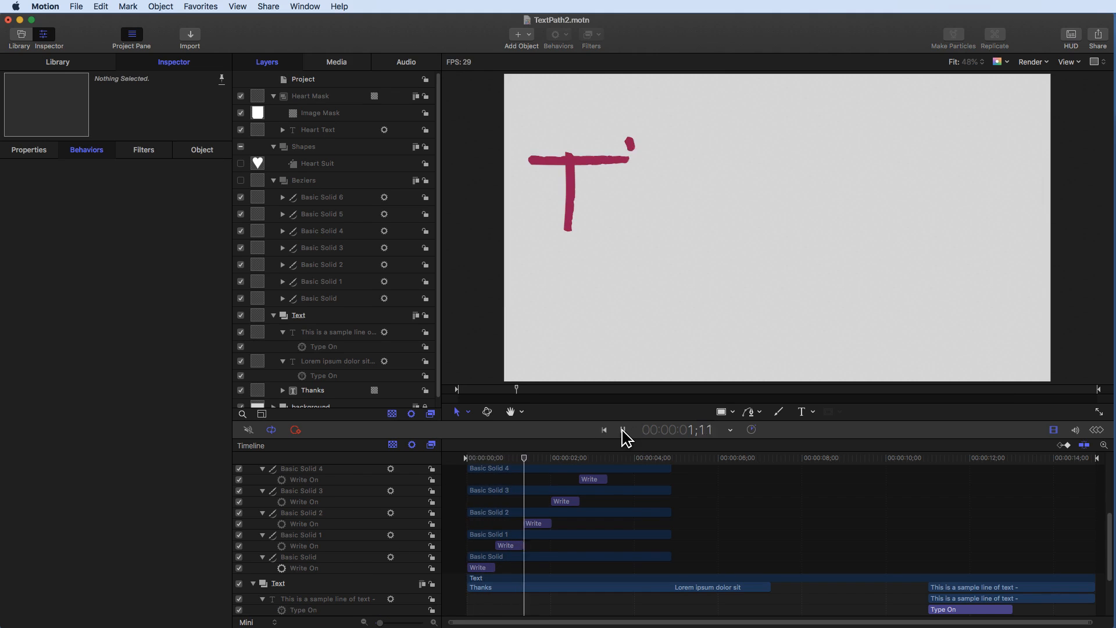